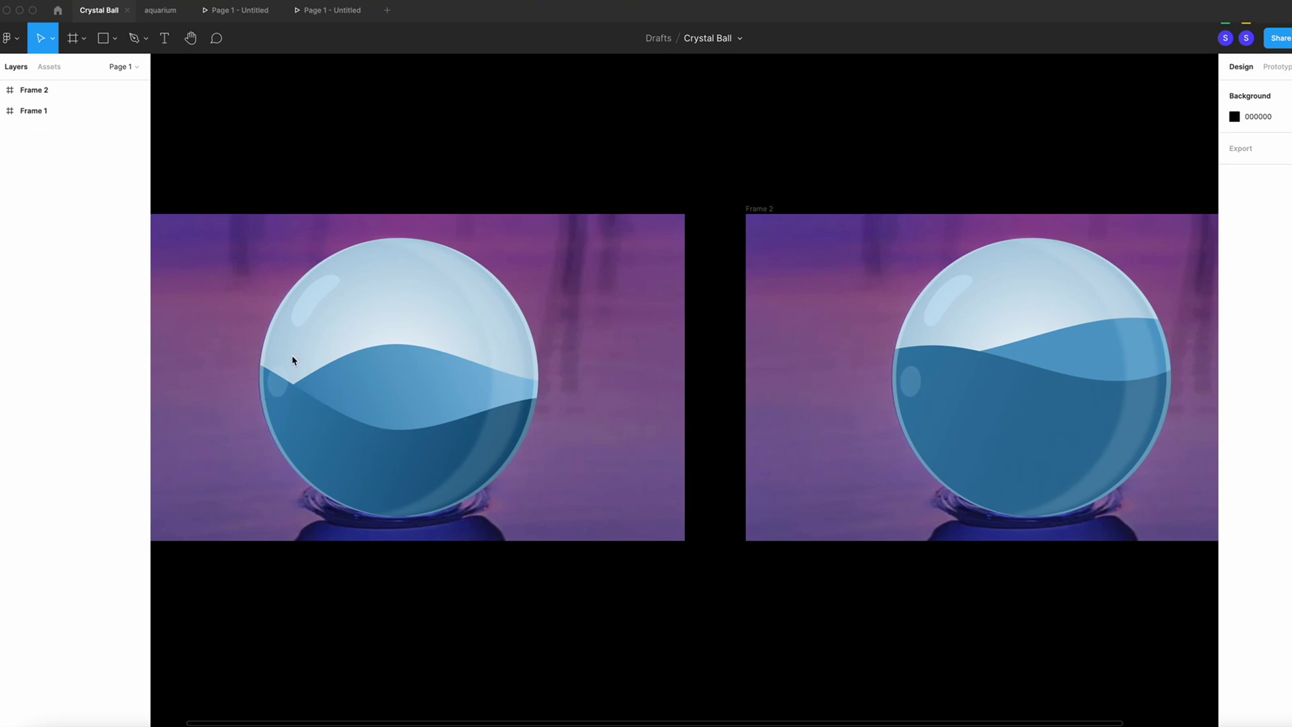
Search the Figma Community plugins for "get wave" and open the Get Waves result.
{"action": "left_click", "coordinate": [59, 12]}
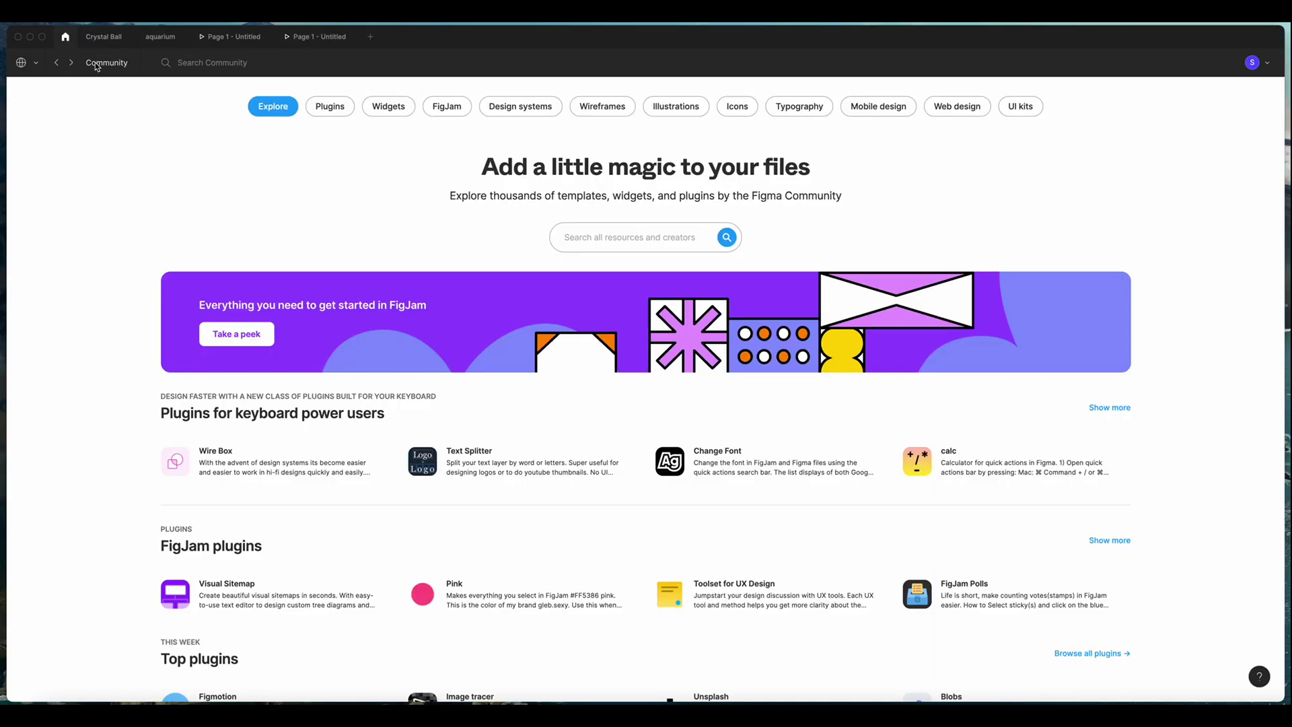
{"action": "left_click", "coordinate": [330, 106]}
{"action": "left_click", "coordinate": [642, 230]}
{"action": "type", "text": "get wave"}
{"action": "key", "text": "Return"}
{"action": "left_click", "coordinate": [94, 174]}
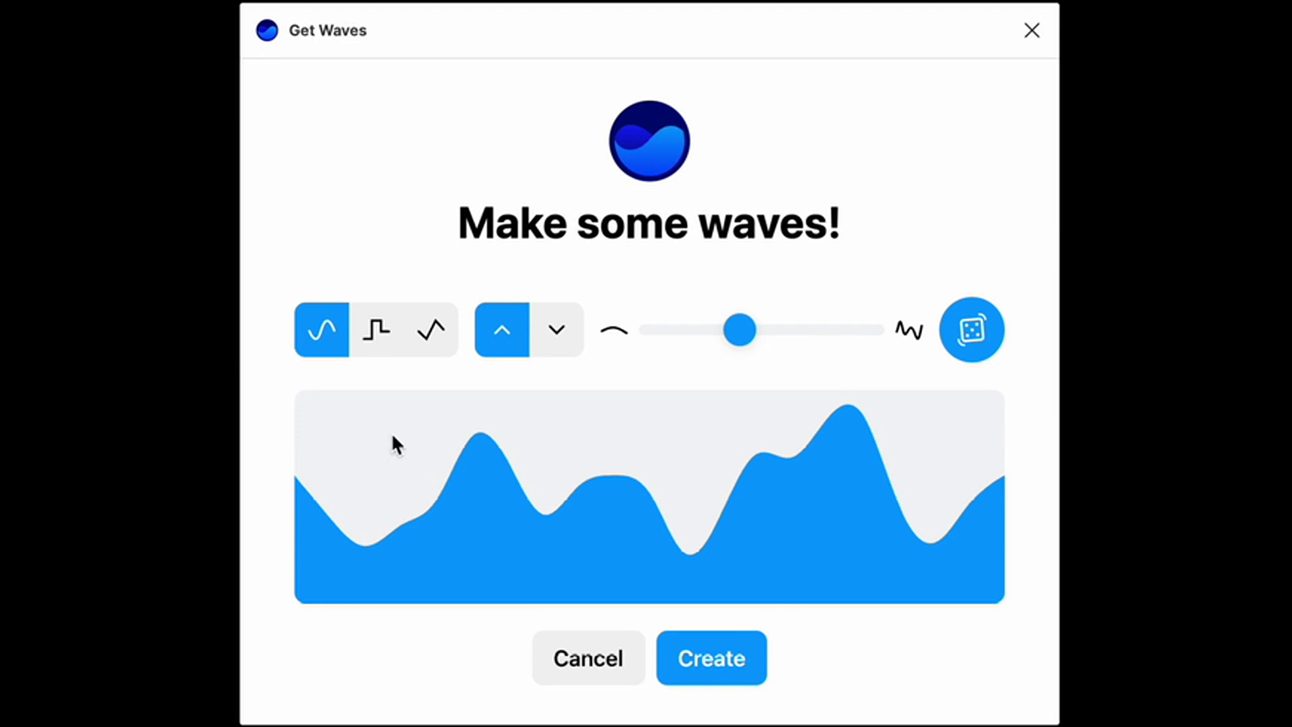
Explore the Get Waves options by trying the stepped and angular wave types, the downward direction, and different complexity levels.
{"action": "left_click", "coordinate": [376, 337]}
{"action": "left_click", "coordinate": [429, 331]}
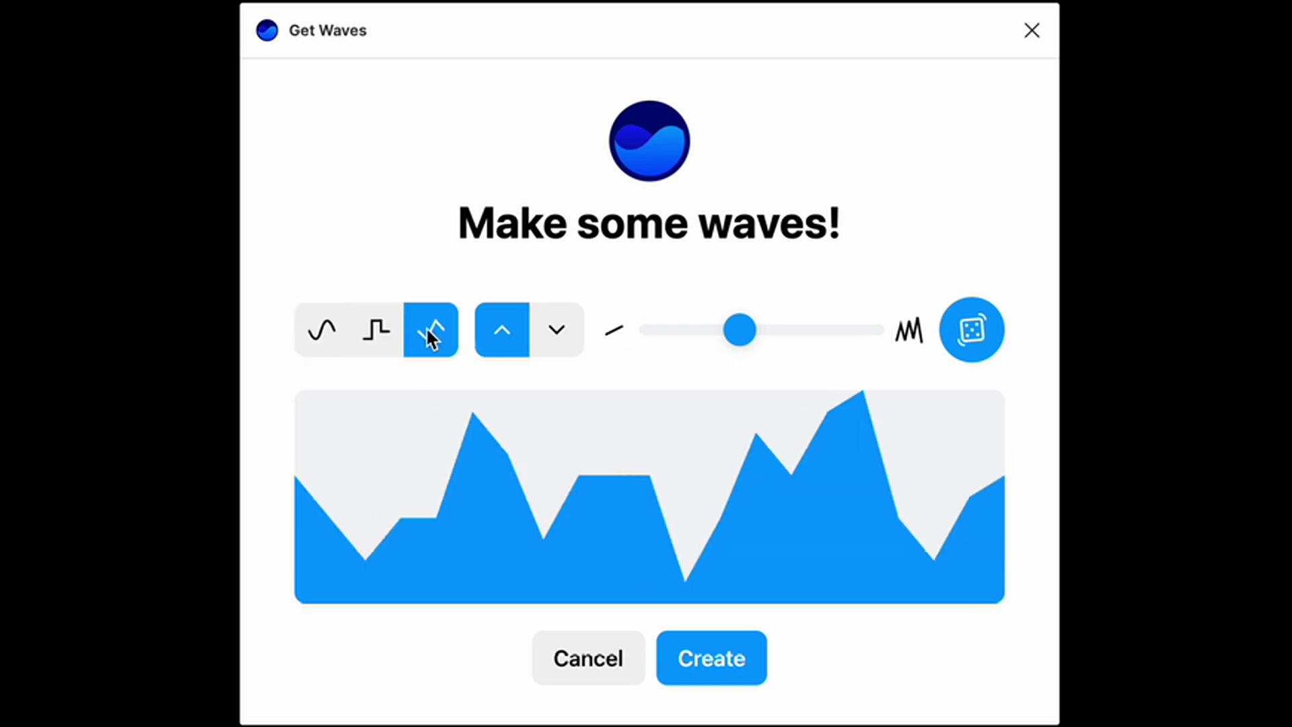
{"action": "left_click", "coordinate": [558, 334]}
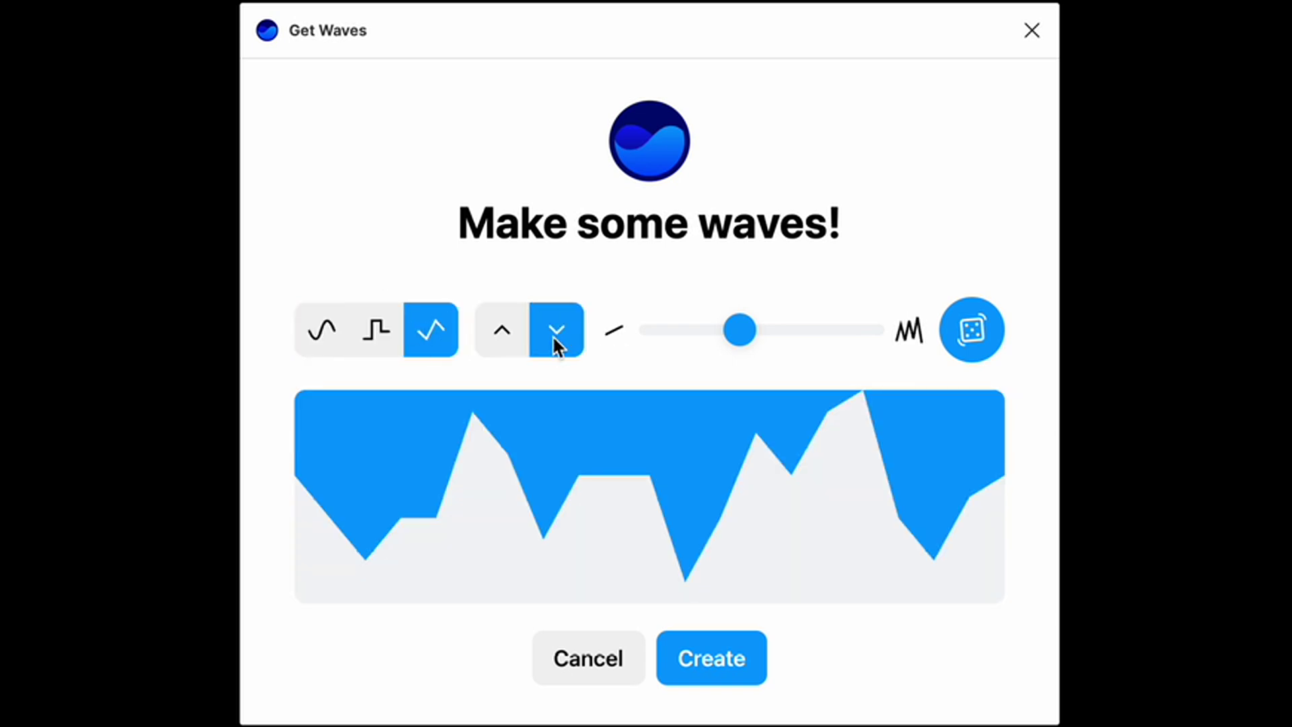
{"action": "left_click", "coordinate": [698, 332]}
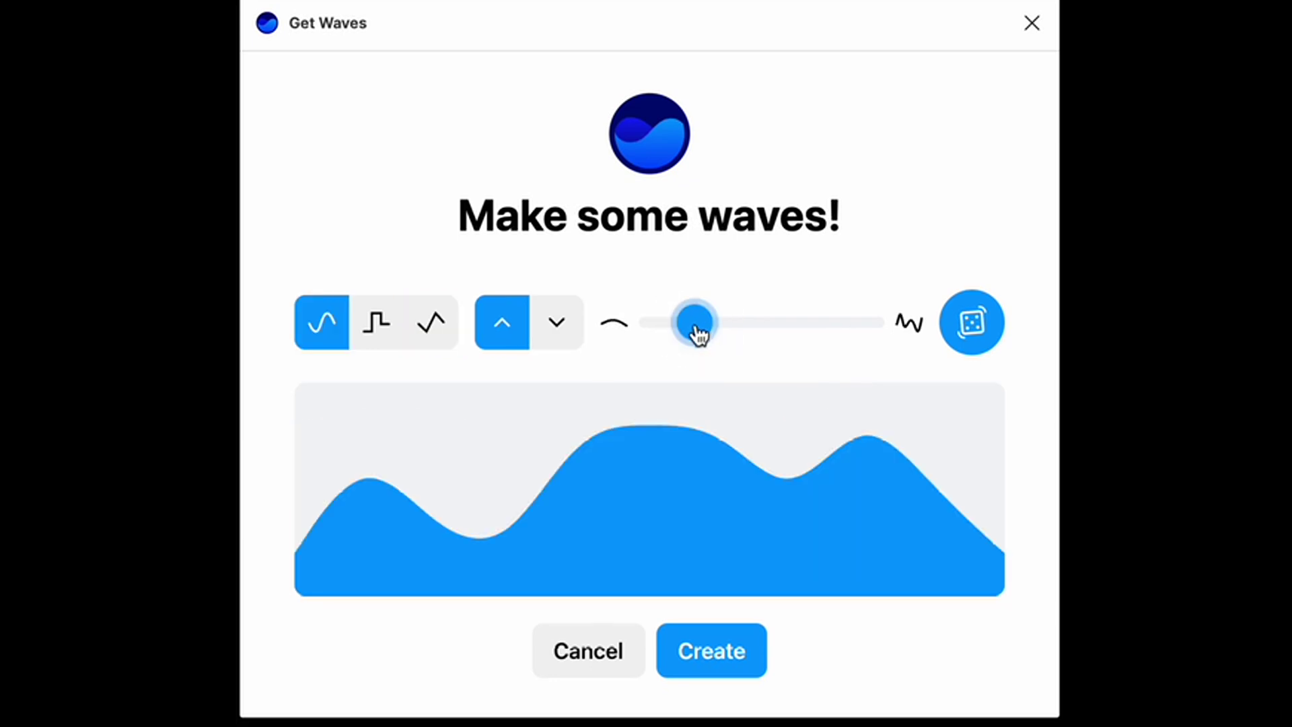
{"action": "left_click_drag", "start_coordinate": [695, 334], "coordinate": [811, 323]}
{"action": "left_click", "coordinate": [688, 324]}
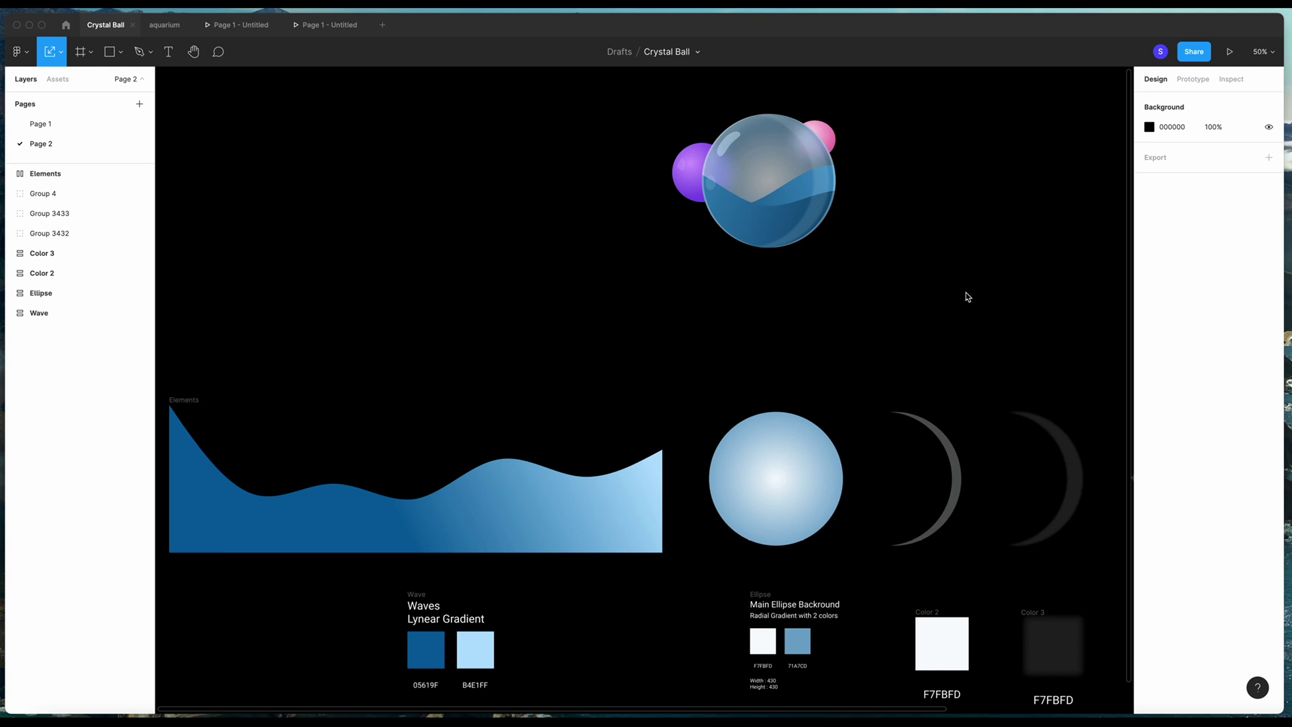
Draw an ellipse in the empty area below the color references and set its width and height to 430.
{"action": "scroll", "coordinate": [976, 290], "scroll_direction": "down", "scroll_amount": 5}
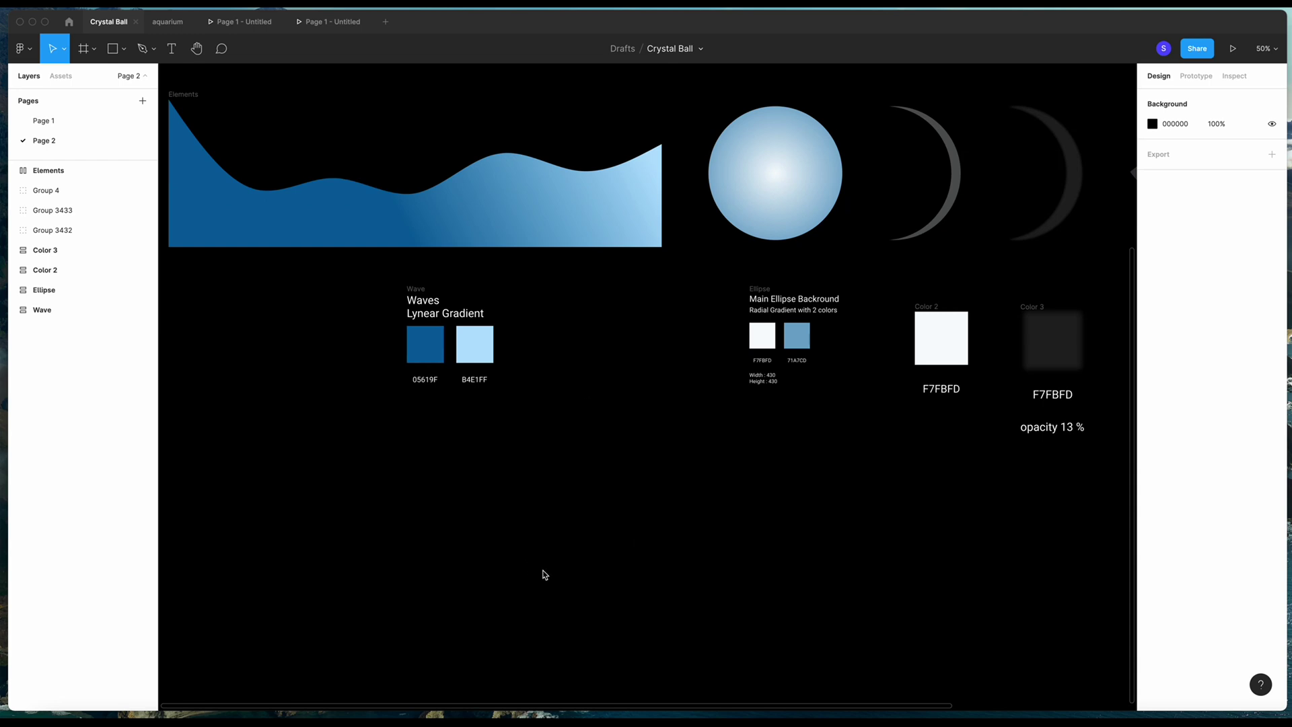
{"action": "key", "text": "o"}
{"action": "left_click_drag", "start_coordinate": [626, 496], "coordinate": [768, 630]}
{"action": "left_click", "coordinate": [1172, 152]}
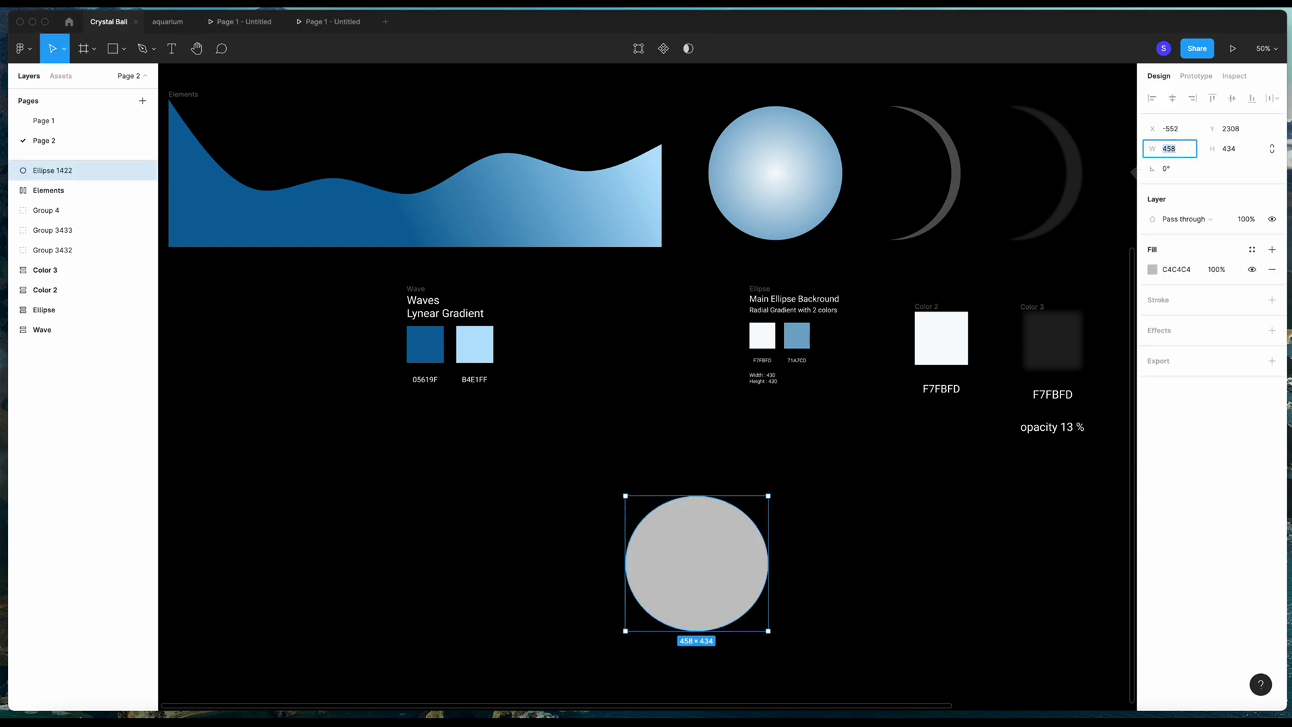
{"action": "type", "text": "430"}
{"action": "key", "text": "Tab"}
{"action": "type", "text": "330"}
{"action": "key", "text": "Return"}
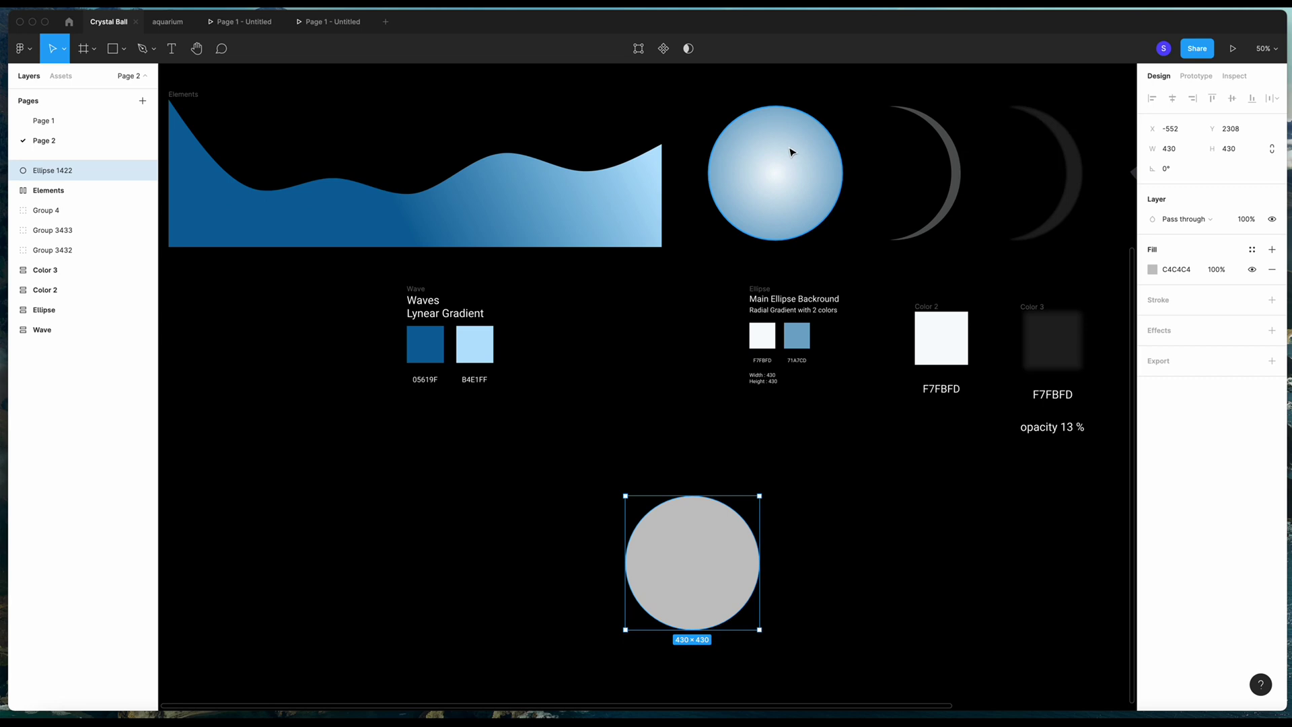
Change the new circle's fill type from solid to a radial gradient.
{"action": "left_click", "coordinate": [819, 540]}
{"action": "left_click", "coordinate": [687, 563]}
{"action": "left_click", "coordinate": [1152, 269]}
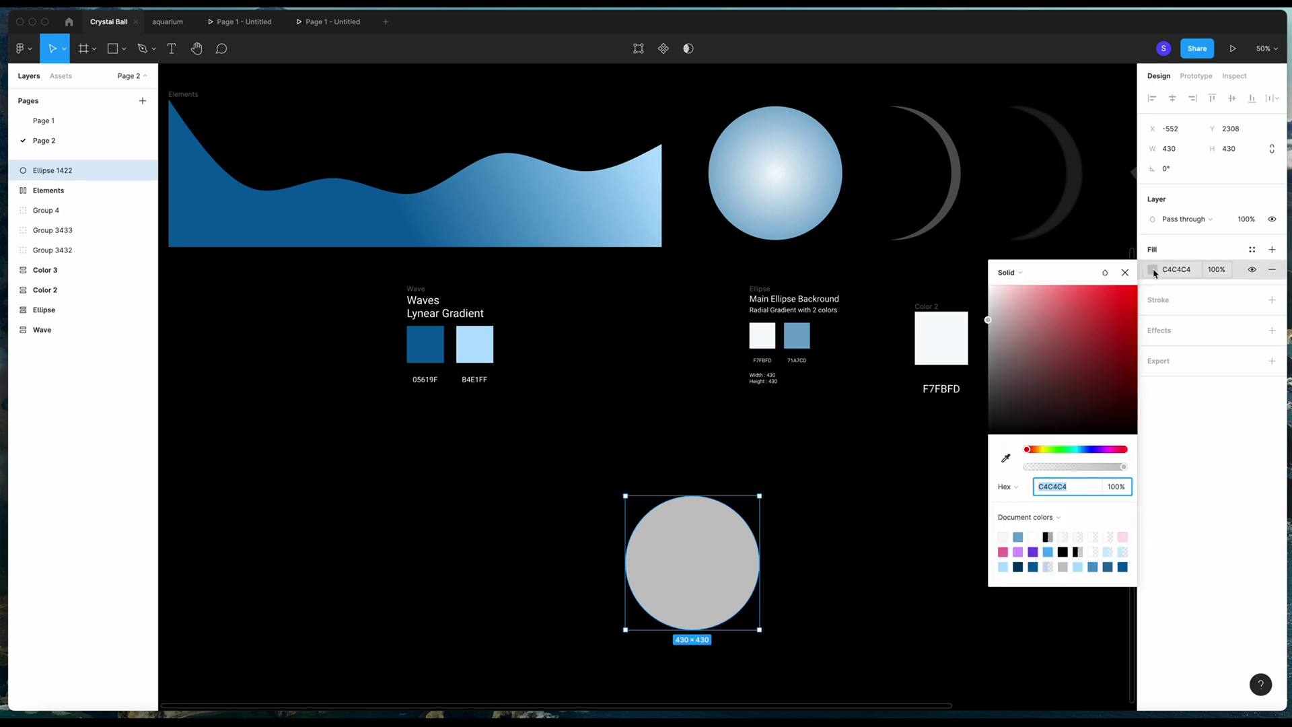
{"action": "left_click", "coordinate": [1036, 273]}
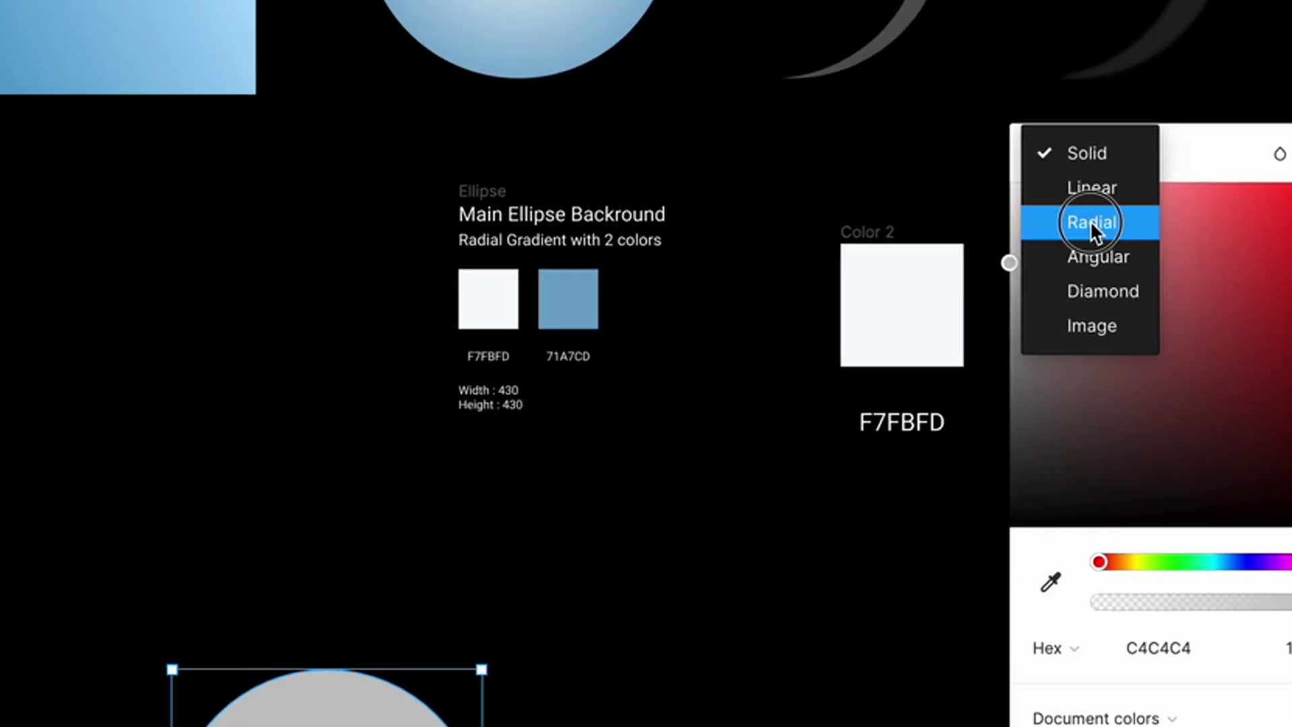
{"action": "left_click", "coordinate": [1097, 228]}
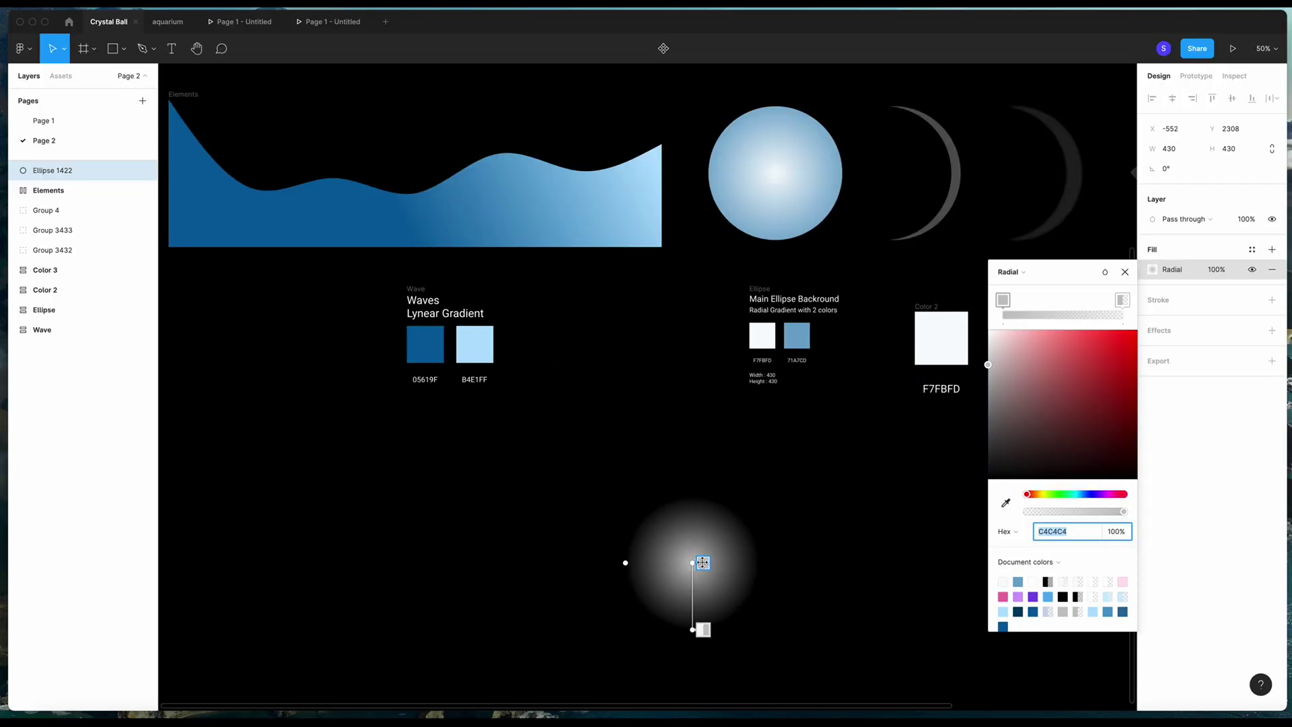
Sample the Ellipse swatches to set the radial gradient's center color to F7FBFD and its edge color to 71A7CD.
{"action": "left_click", "coordinate": [701, 562]}
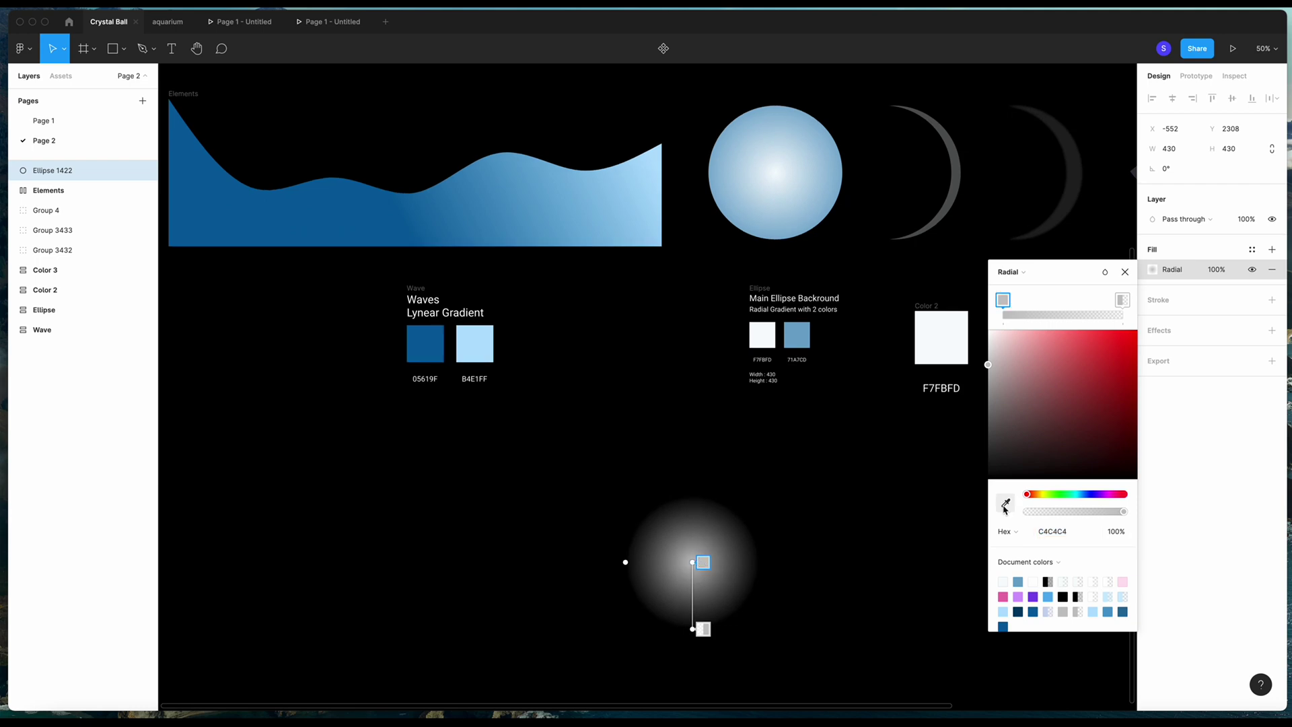
{"action": "left_click", "coordinate": [1005, 504]}
{"action": "left_click", "coordinate": [768, 336]}
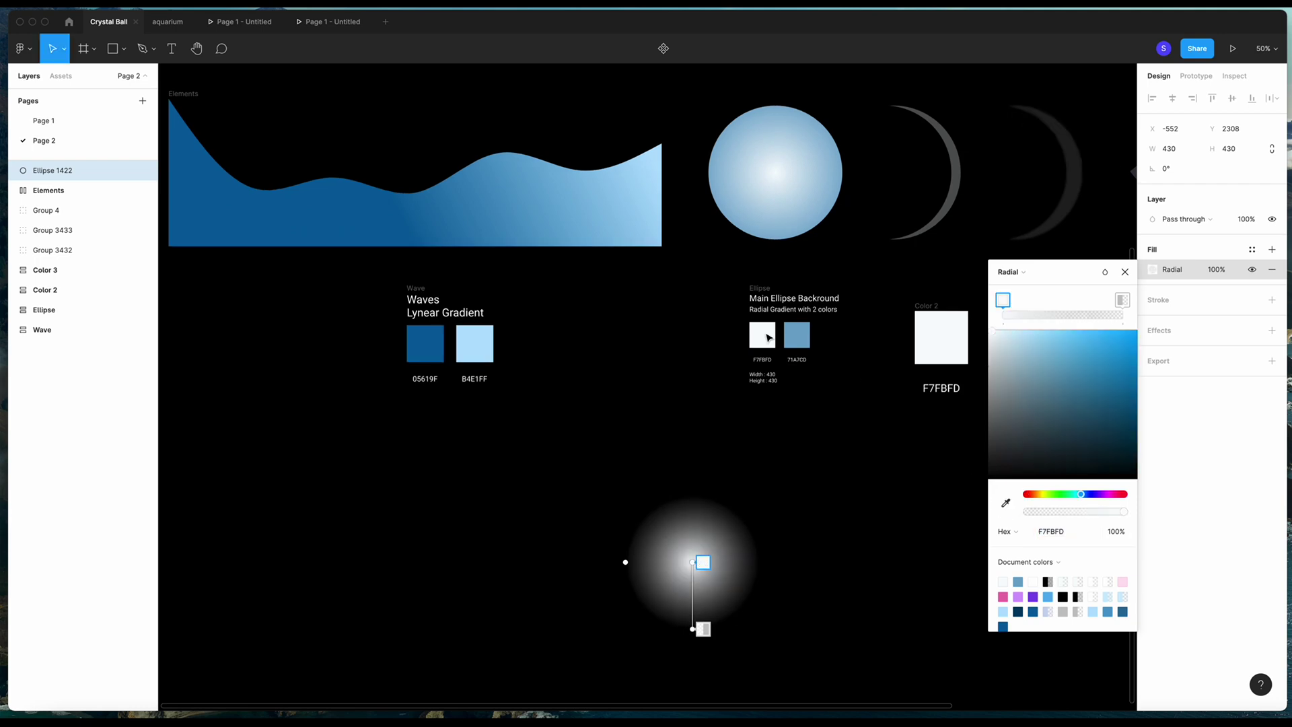
{"action": "left_click", "coordinate": [703, 628]}
{"action": "left_click", "coordinate": [1005, 503]}
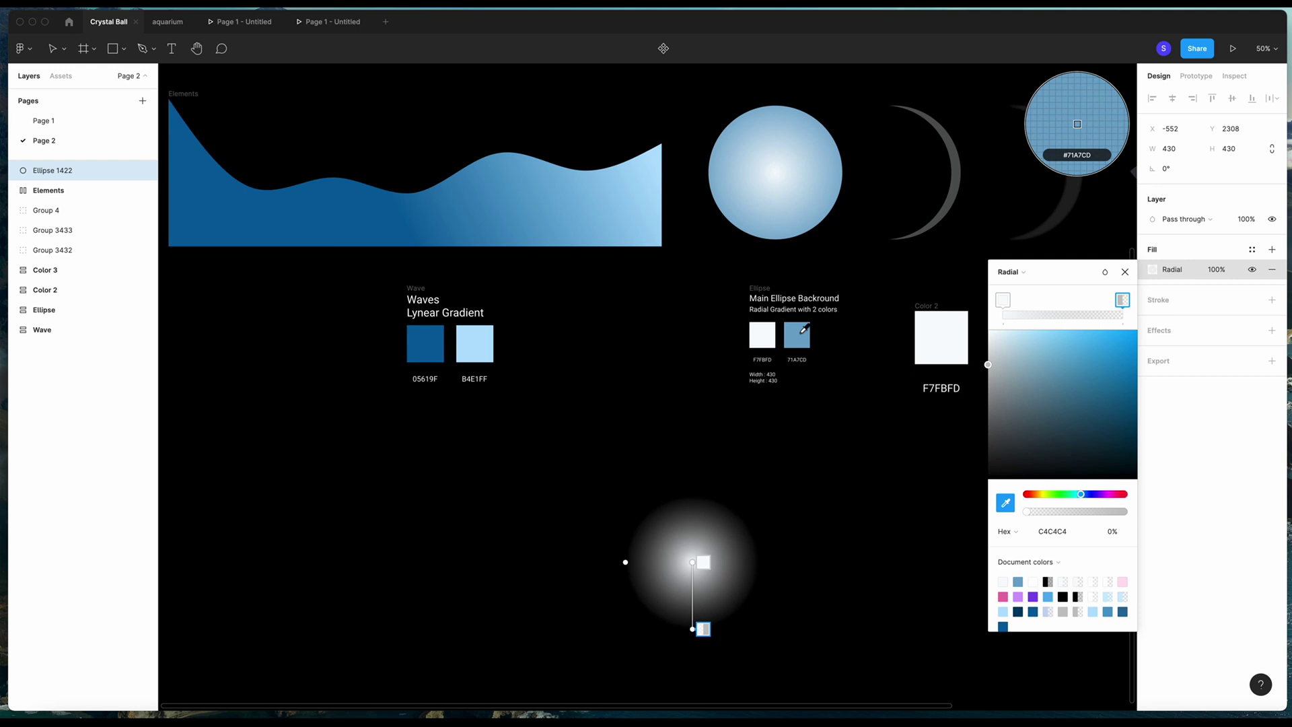
{"action": "left_click", "coordinate": [804, 331]}
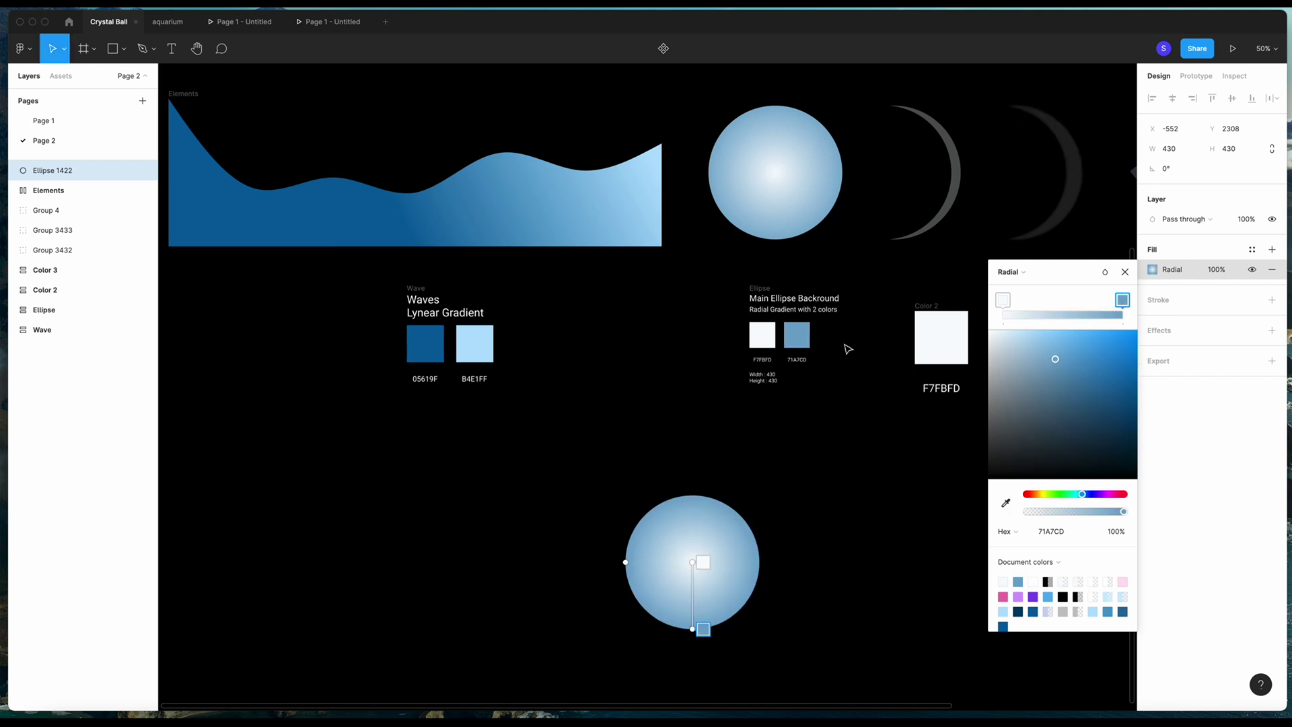
{"action": "left_click", "coordinate": [1125, 272]}
Run the Get Waves plugin and set up a smooth, upward-filled wave with low complexity.
{"action": "scroll", "coordinate": [588, 215], "scroll_direction": "left", "scroll_amount": 3}
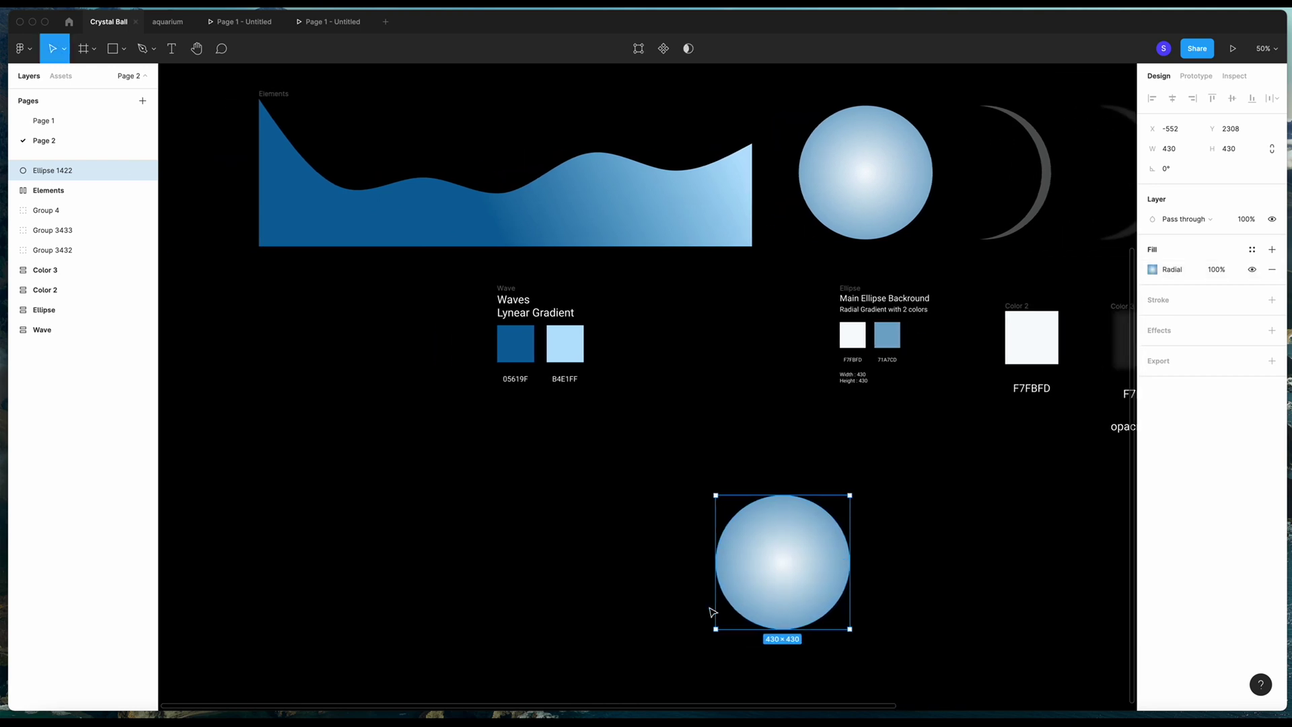
{"action": "left_click", "coordinate": [395, 547]}
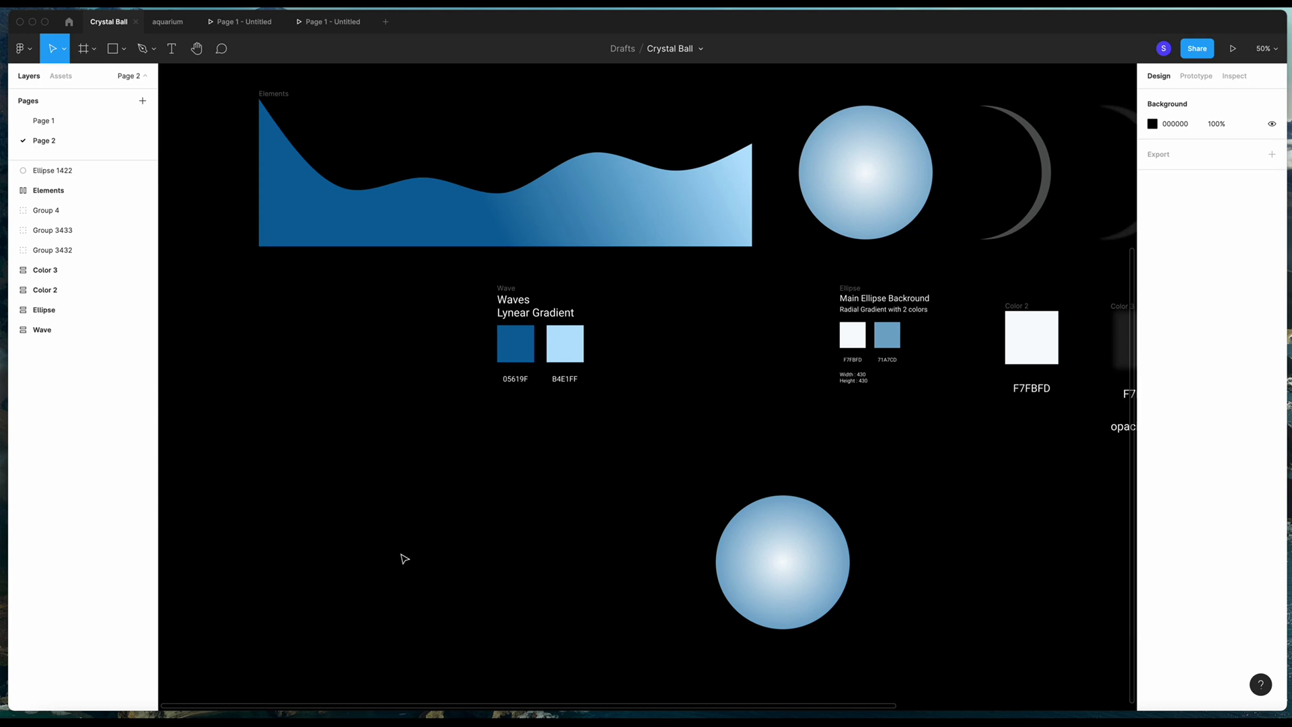
{"action": "right_click", "coordinate": [313, 483]}
{"action": "mouse_move", "coordinate": [419, 562]}
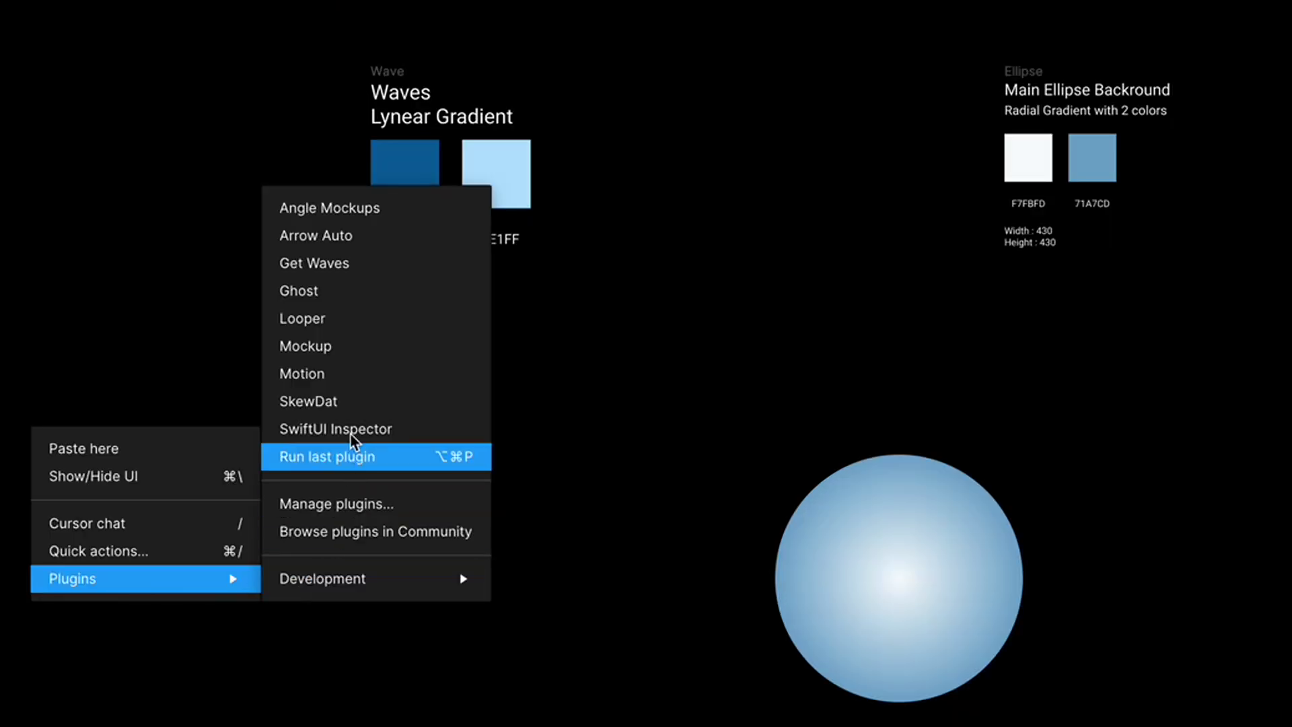
{"action": "left_click", "coordinate": [484, 393]}
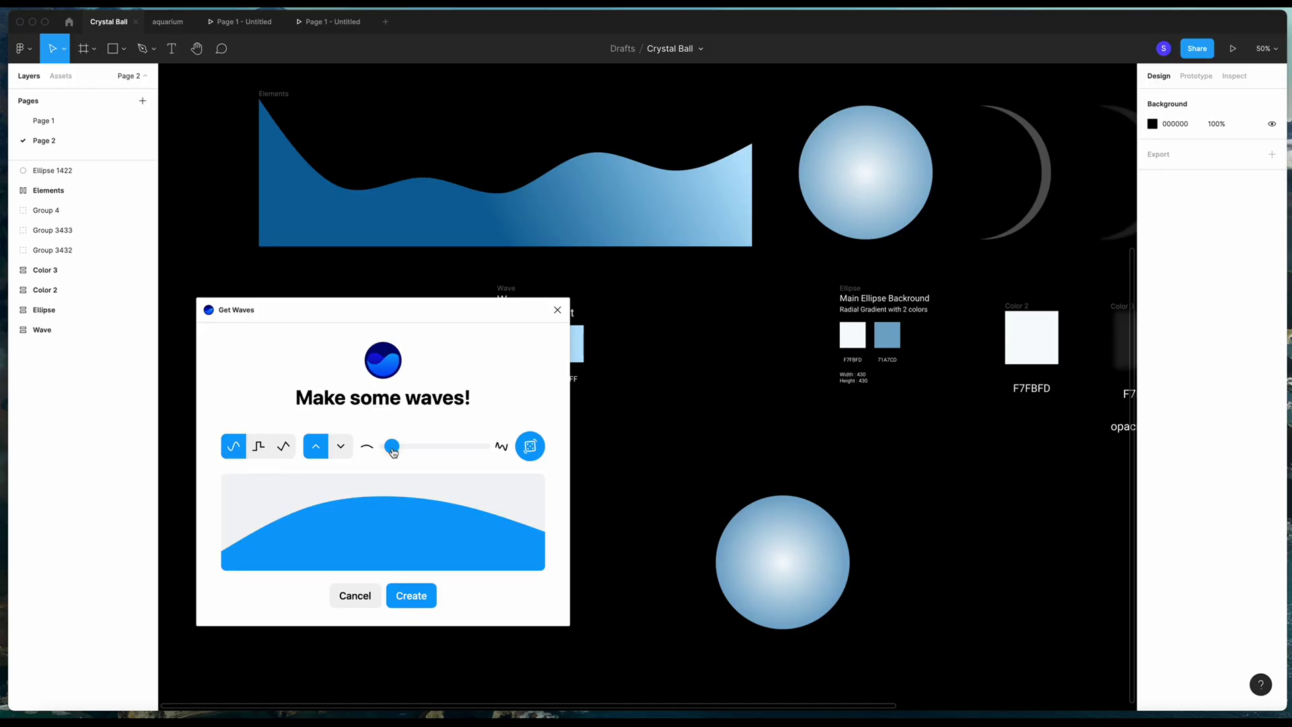
{"action": "left_click_drag", "start_coordinate": [394, 451], "coordinate": [400, 452]}
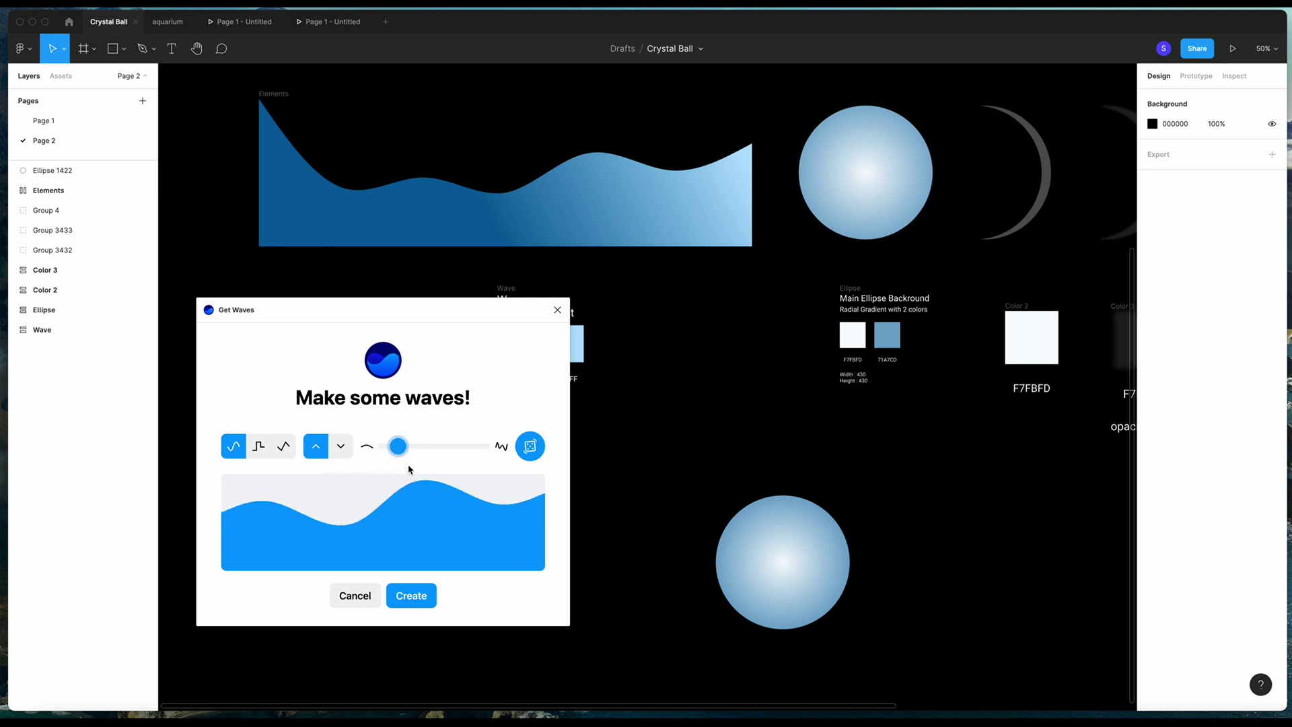
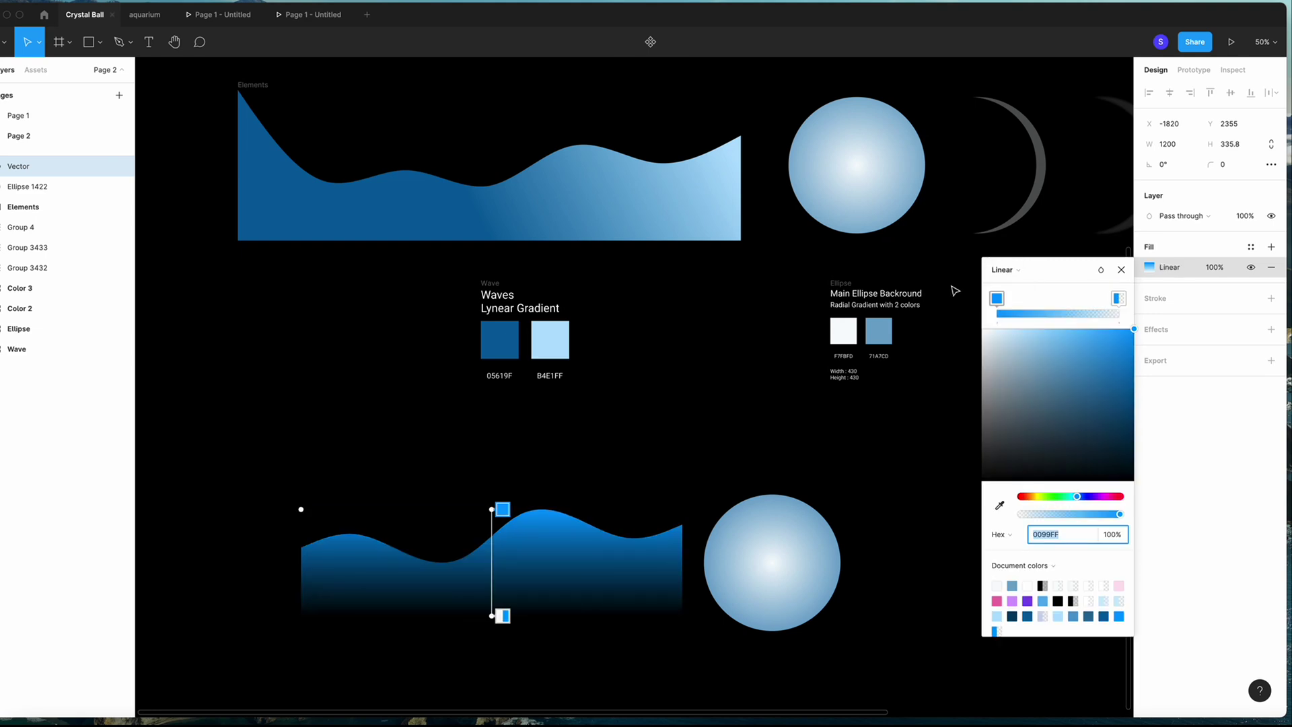
Angle the wave's linear gradient diagonally, running from above its left part to below its right end.
{"action": "left_click_drag", "start_coordinate": [495, 510], "coordinate": [370, 516]}
{"action": "left_click_drag", "start_coordinate": [495, 614], "coordinate": [679, 670]}
{"action": "left_click_drag", "start_coordinate": [369, 517], "coordinate": [388, 498]}
Sample the Waves swatches to set the wave gradient's start color to 05619F and its end color to B4E1FF.
{"action": "left_click", "coordinate": [1001, 505]}
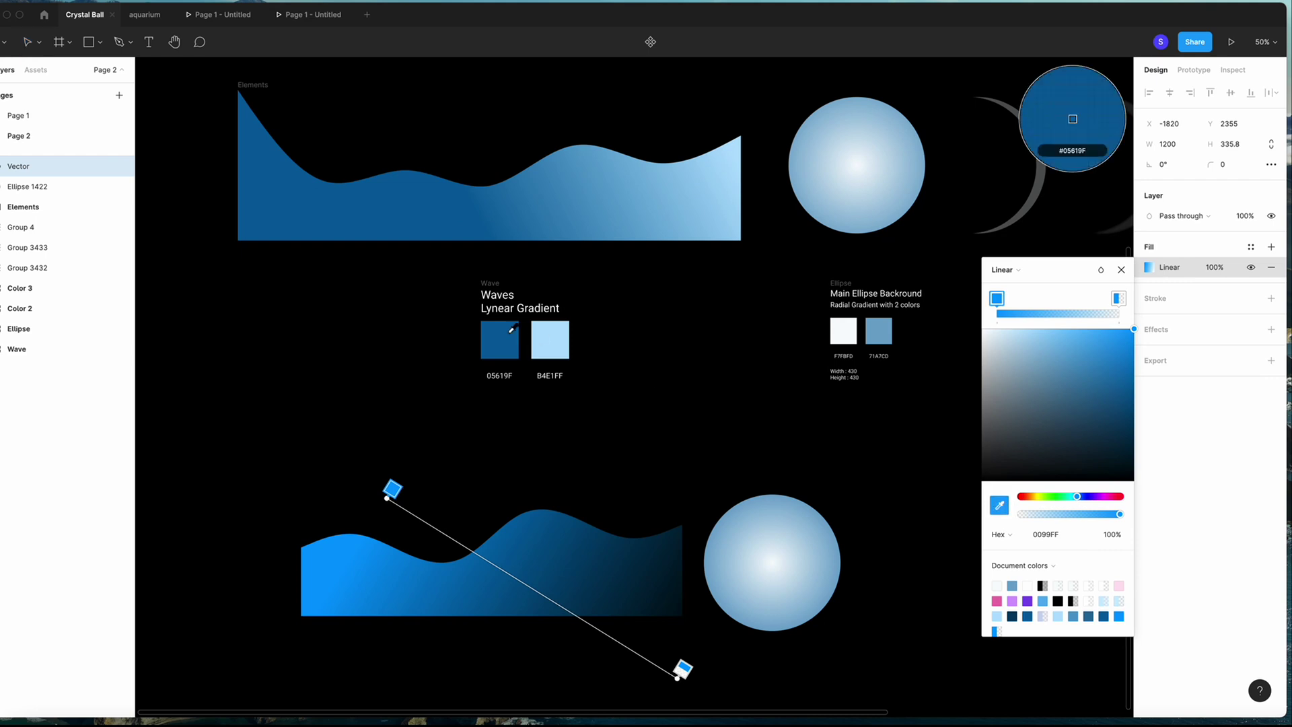
{"action": "left_click", "coordinate": [506, 334]}
{"action": "left_click", "coordinate": [684, 670]}
{"action": "left_click", "coordinate": [1000, 506]}
{"action": "left_click", "coordinate": [540, 328]}
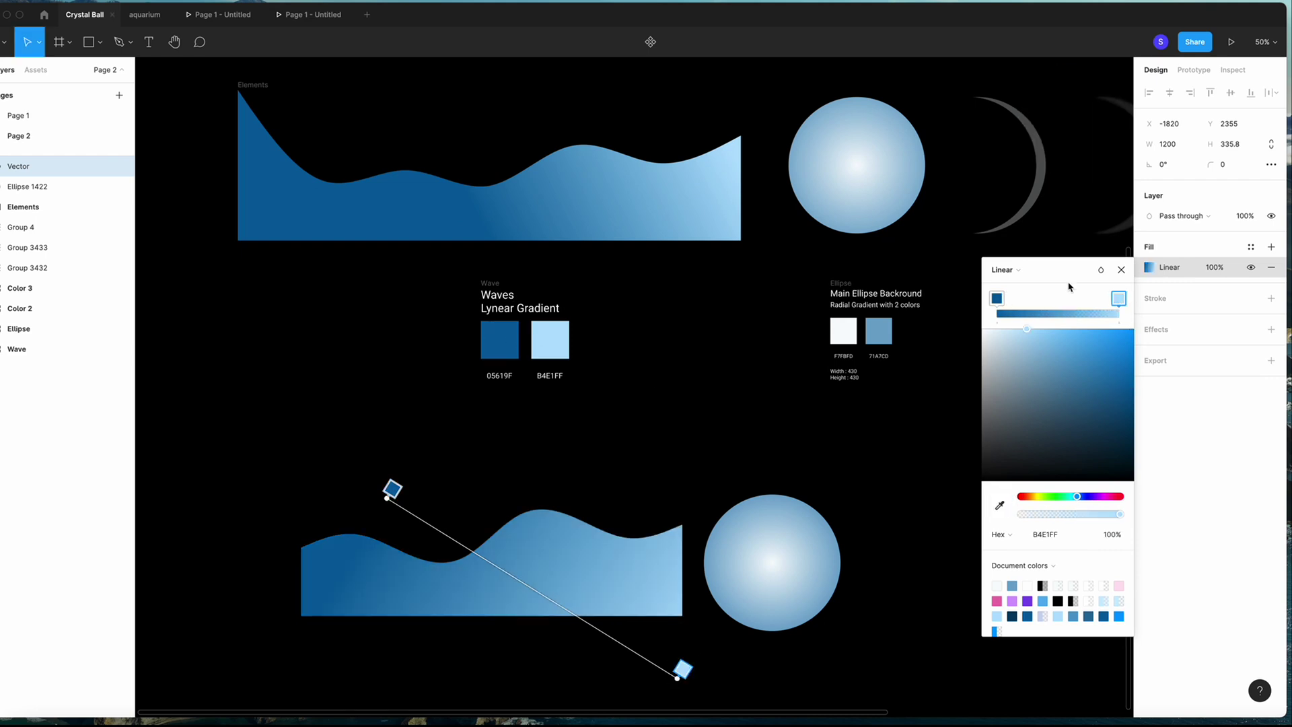
{"action": "left_click", "coordinate": [533, 475]}
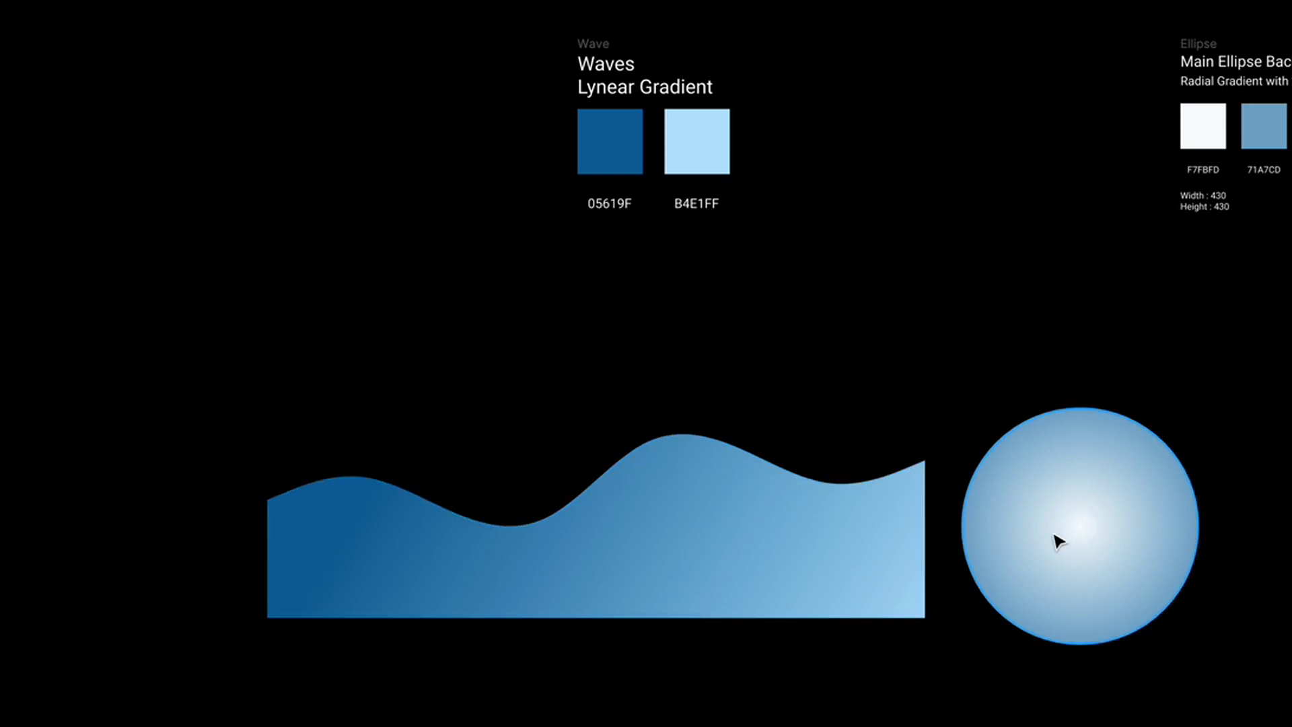
Move the wave over the radial circle so it covers the circle's lower part.
{"action": "left_click_drag", "start_coordinate": [633, 550], "coordinate": [1126, 575]}
{"action": "left_click", "coordinate": [747, 437]}
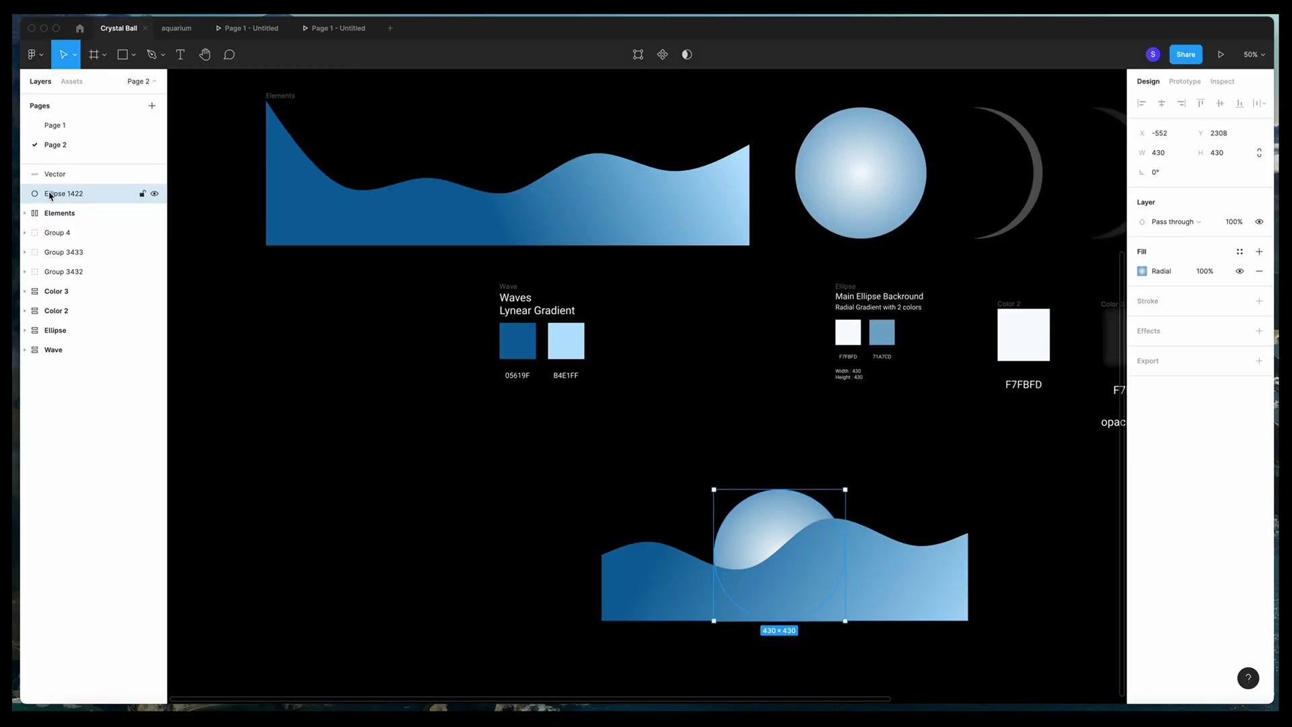
Mask the wave with a duplicate of the radial circle by placing the wave vector inside the duplicate's mask group.
{"action": "key", "text": "ctrl+d"}
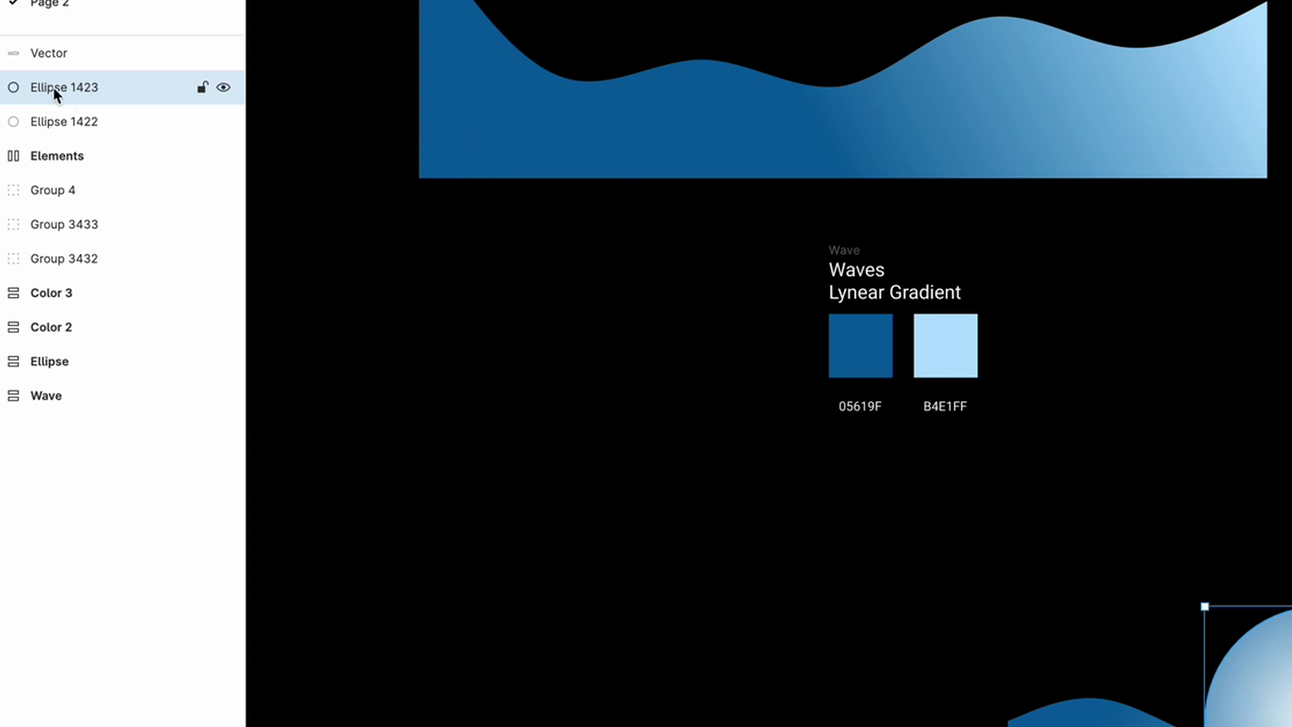
{"action": "right_click", "coordinate": [104, 89]}
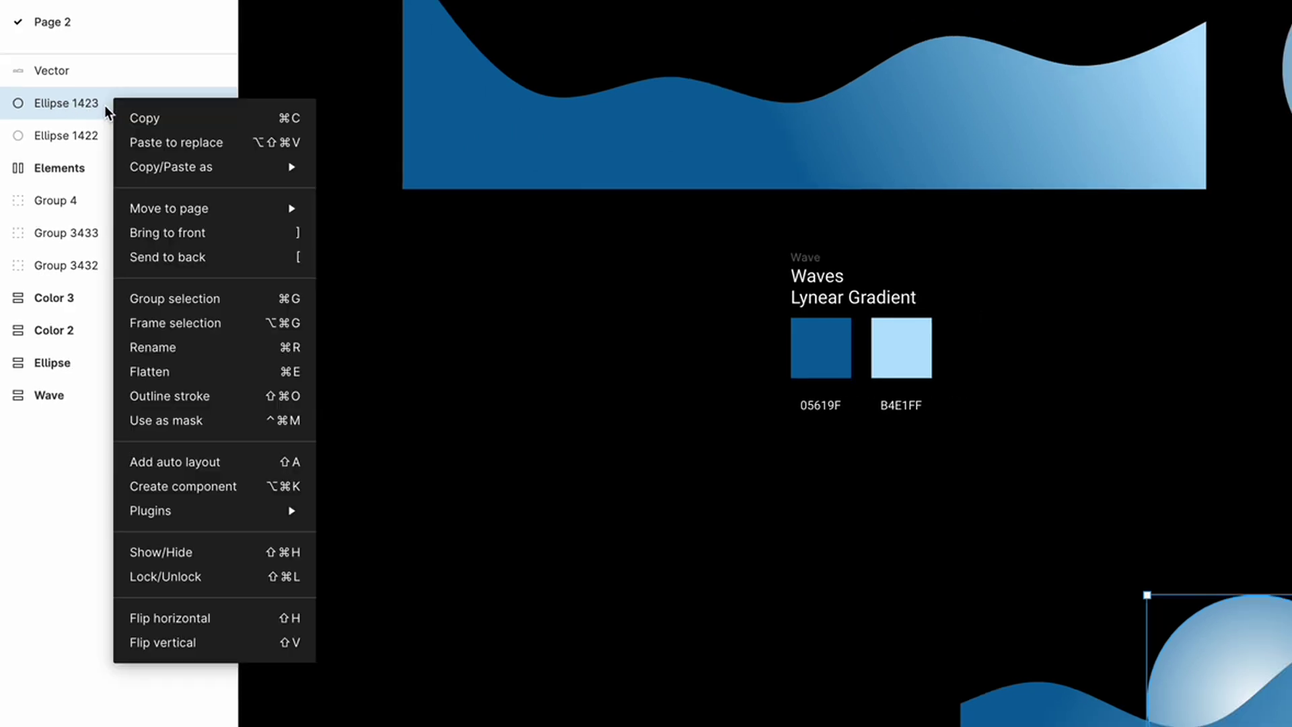
{"action": "left_click", "coordinate": [191, 423]}
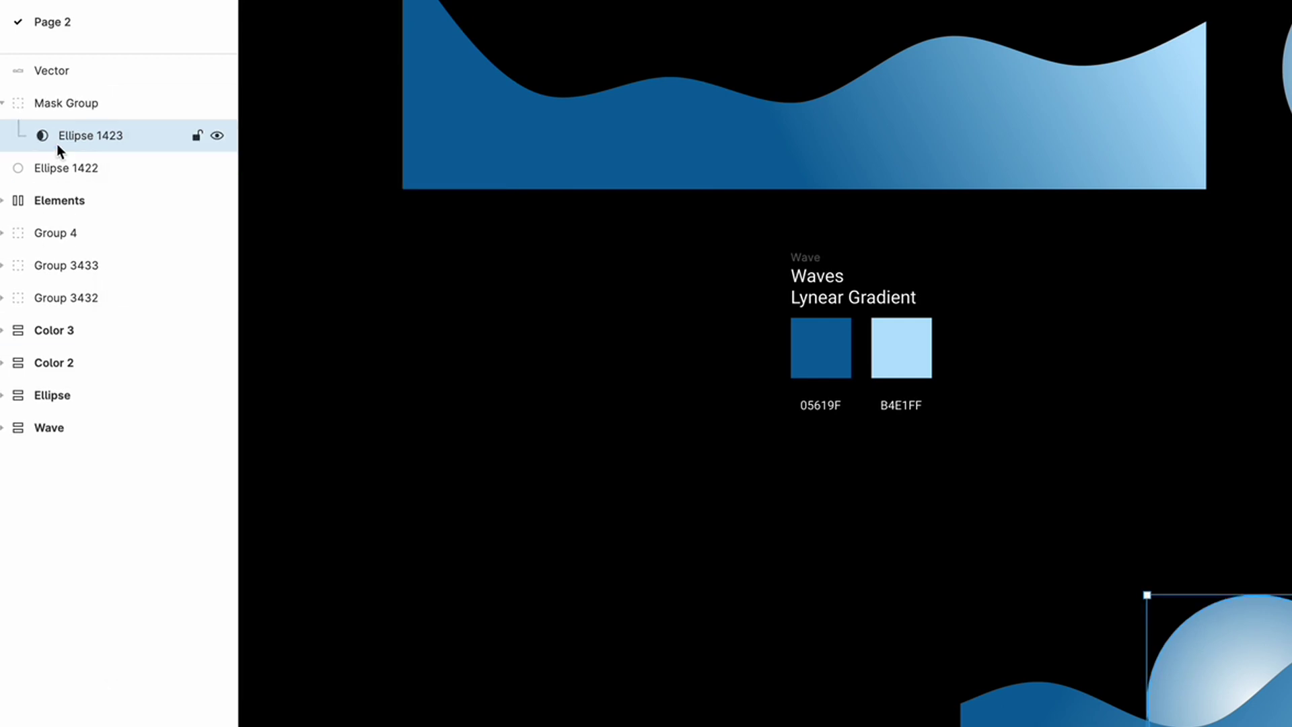
{"action": "left_click", "coordinate": [45, 70]}
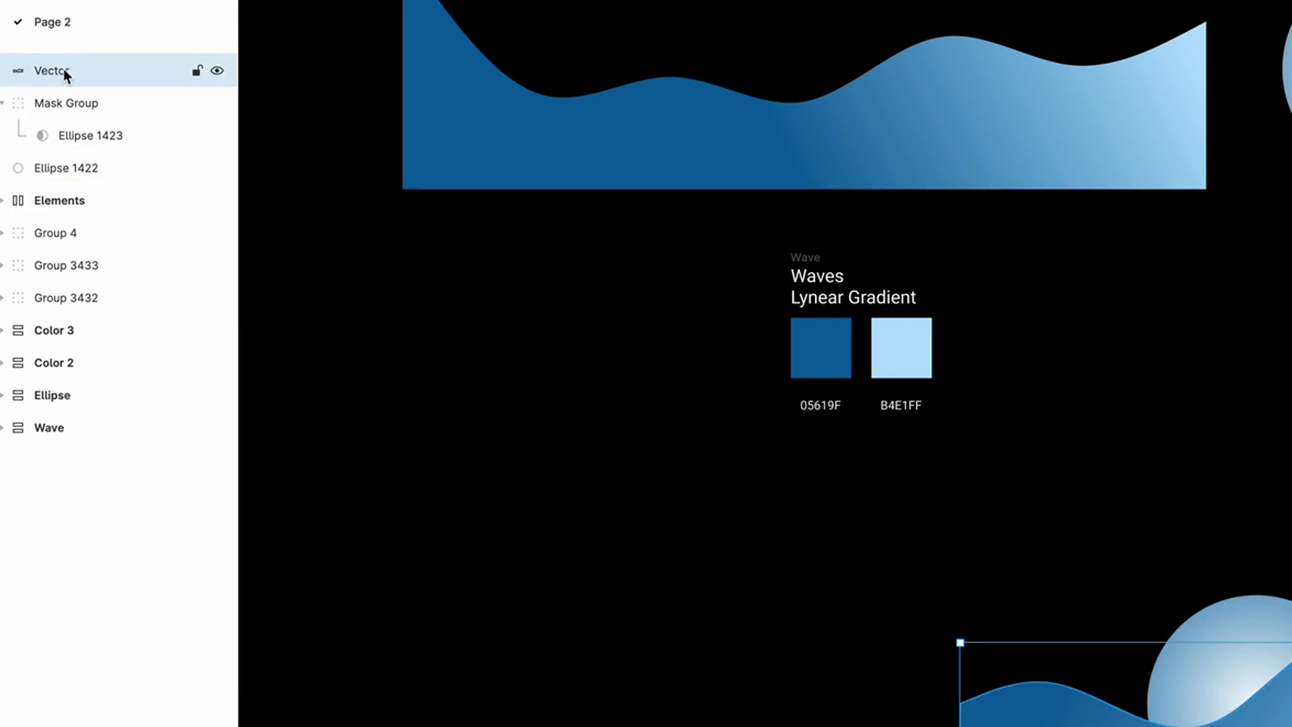
{"action": "left_click_drag", "start_coordinate": [44, 69], "coordinate": [68, 98]}
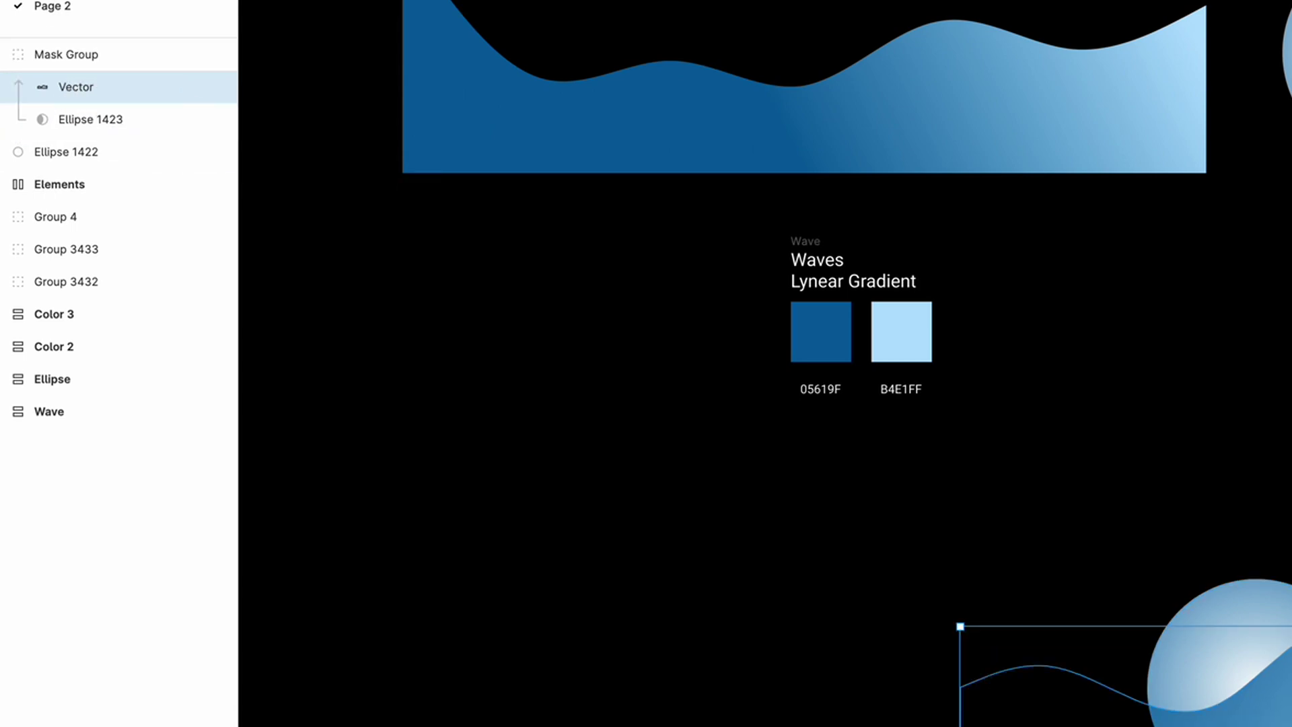
Scale the masked wave proportionally to about 1043 × 292 and shift it right within the circle.
{"action": "key", "text": "k"}
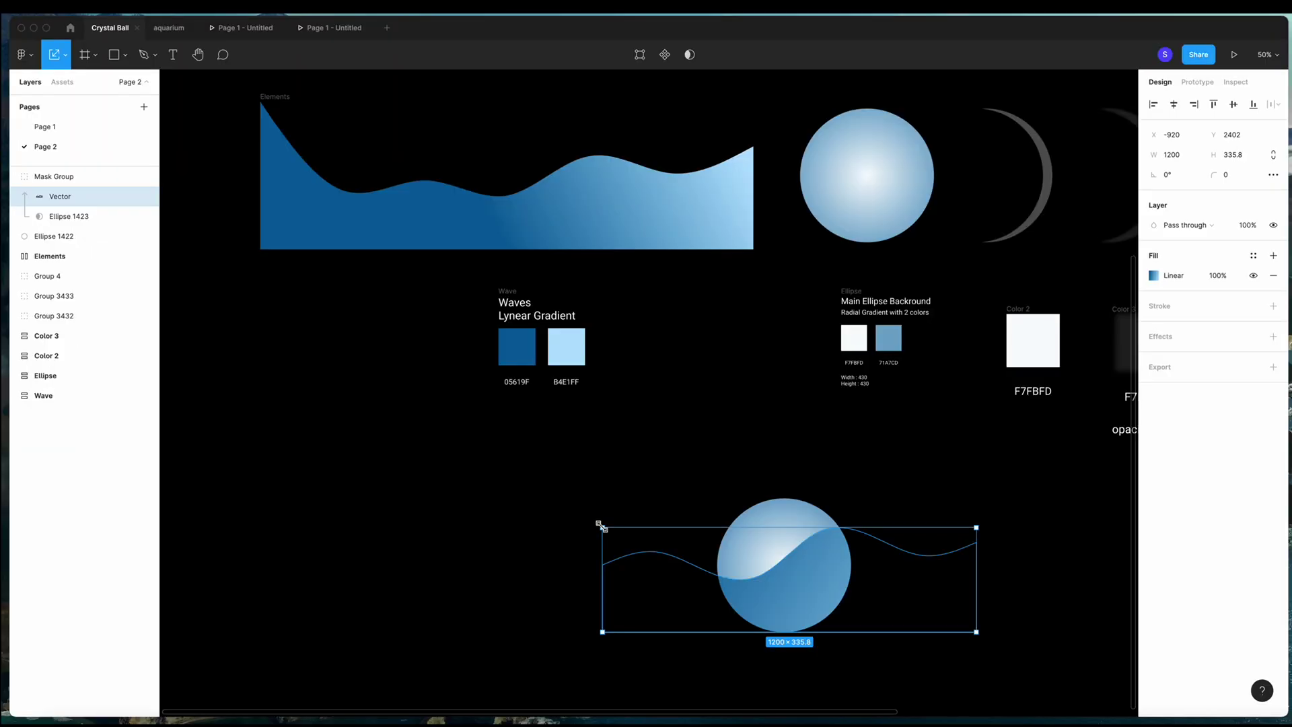
{"action": "left_click_drag", "start_coordinate": [603, 527], "coordinate": [651, 541]}
{"action": "left_click", "coordinate": [610, 461]}
{"action": "left_click", "coordinate": [787, 603]}
{"action": "key", "text": "Escape"}
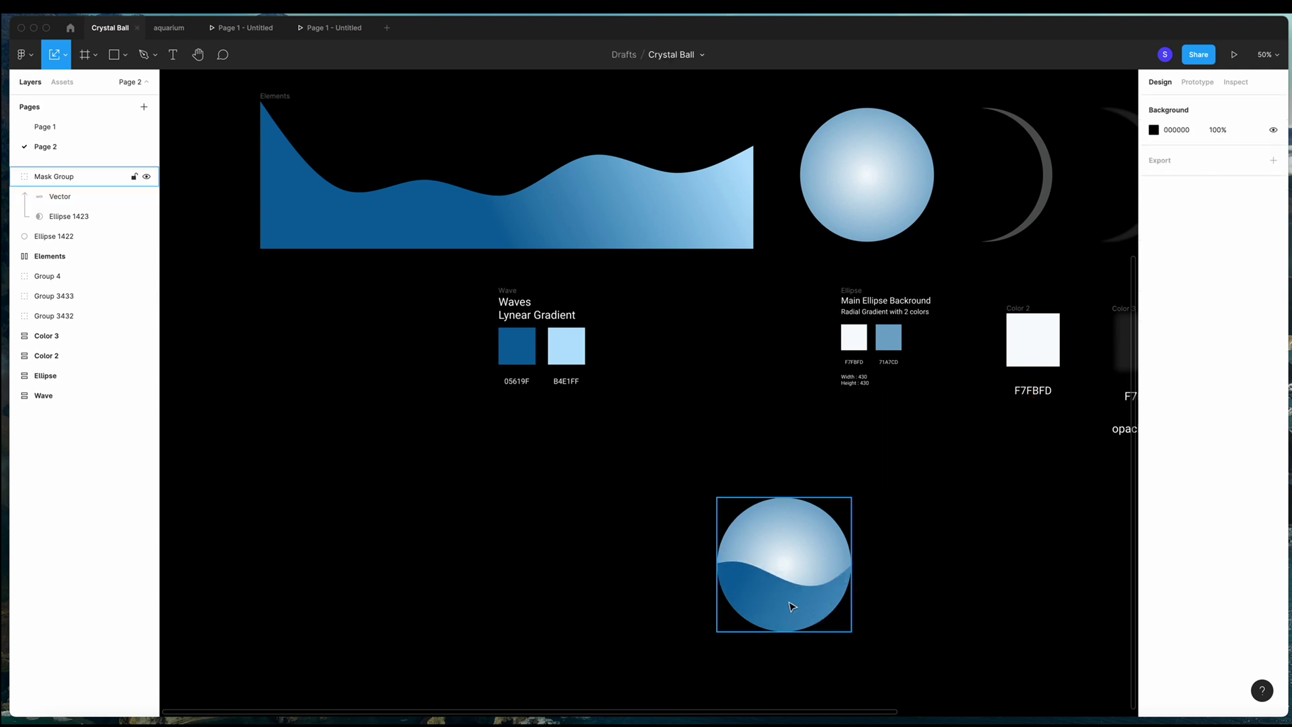
Duplicate the masked wave, flip the copy horizontally and shift it left so its crest falls in the circle's right half.
{"action": "left_click", "coordinate": [66, 197]}
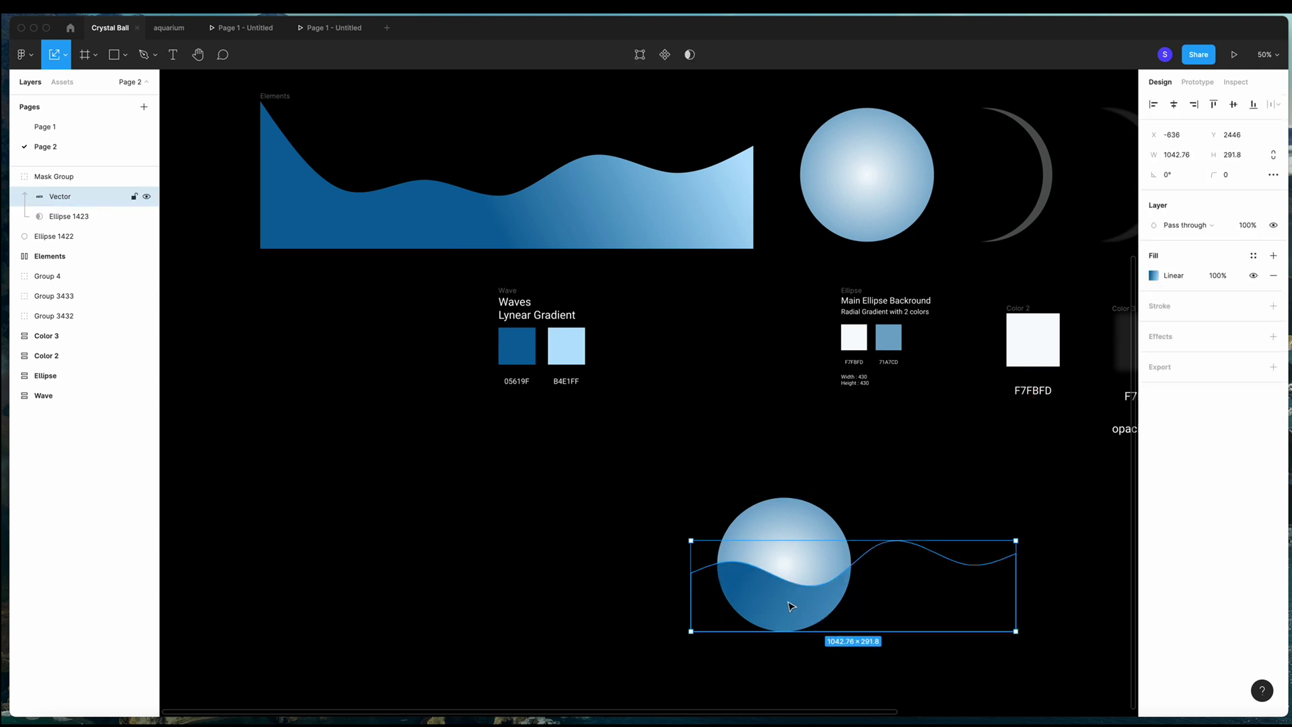
{"action": "key", "text": "super+d"}
{"action": "right_click", "coordinate": [58, 200]}
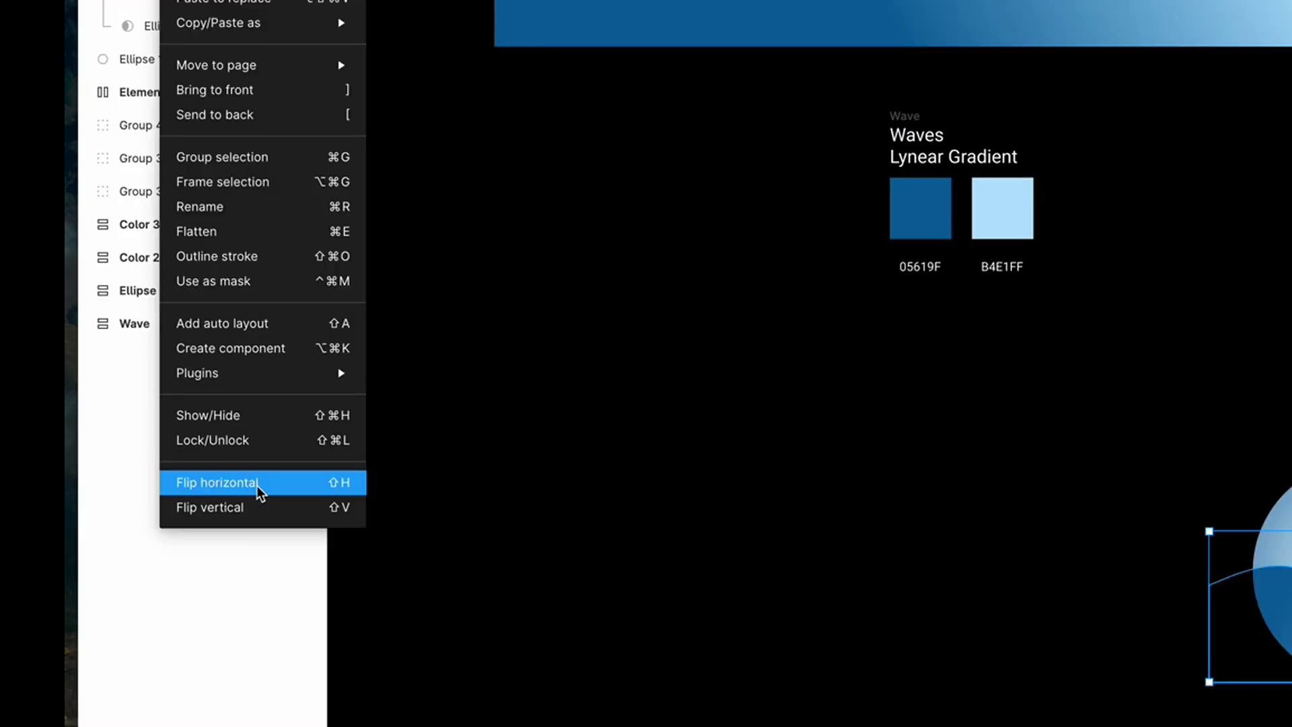
{"action": "left_click", "coordinate": [250, 486]}
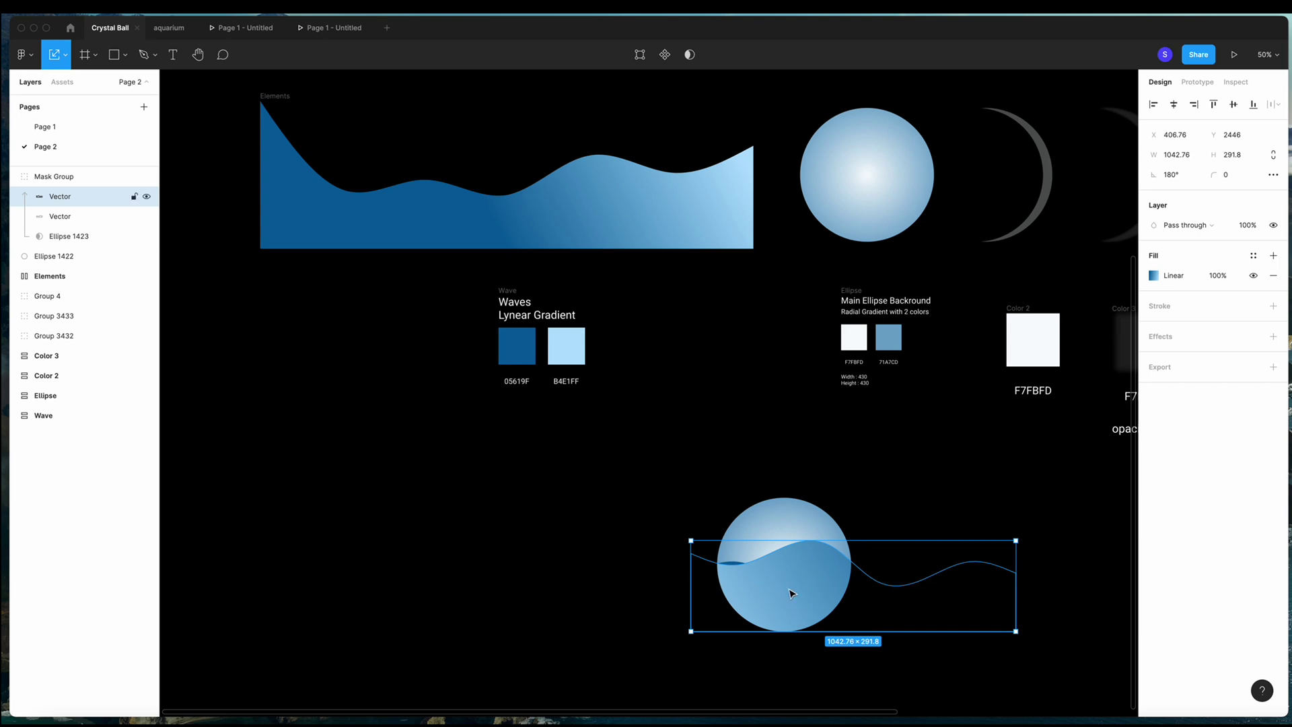
{"action": "left_click_drag", "start_coordinate": [821, 587], "coordinate": [684, 590]}
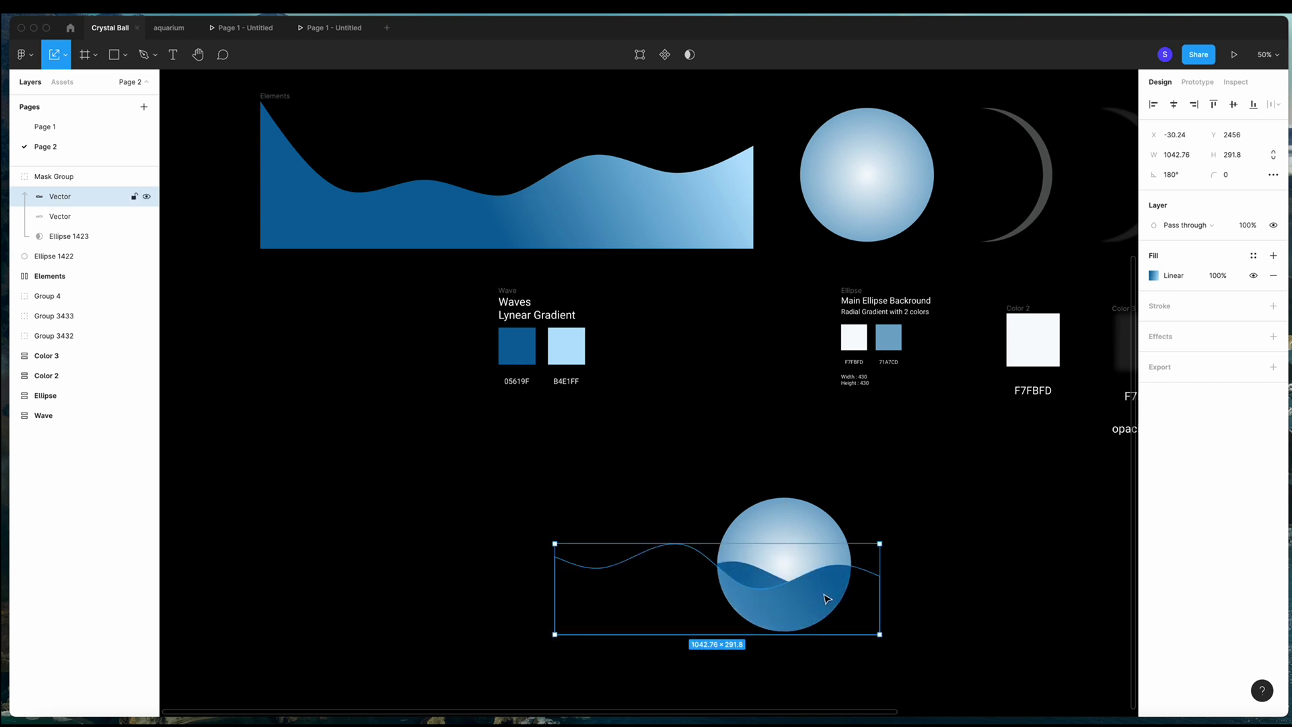
{"action": "left_click_drag", "start_coordinate": [817, 601], "coordinate": [802, 604]}
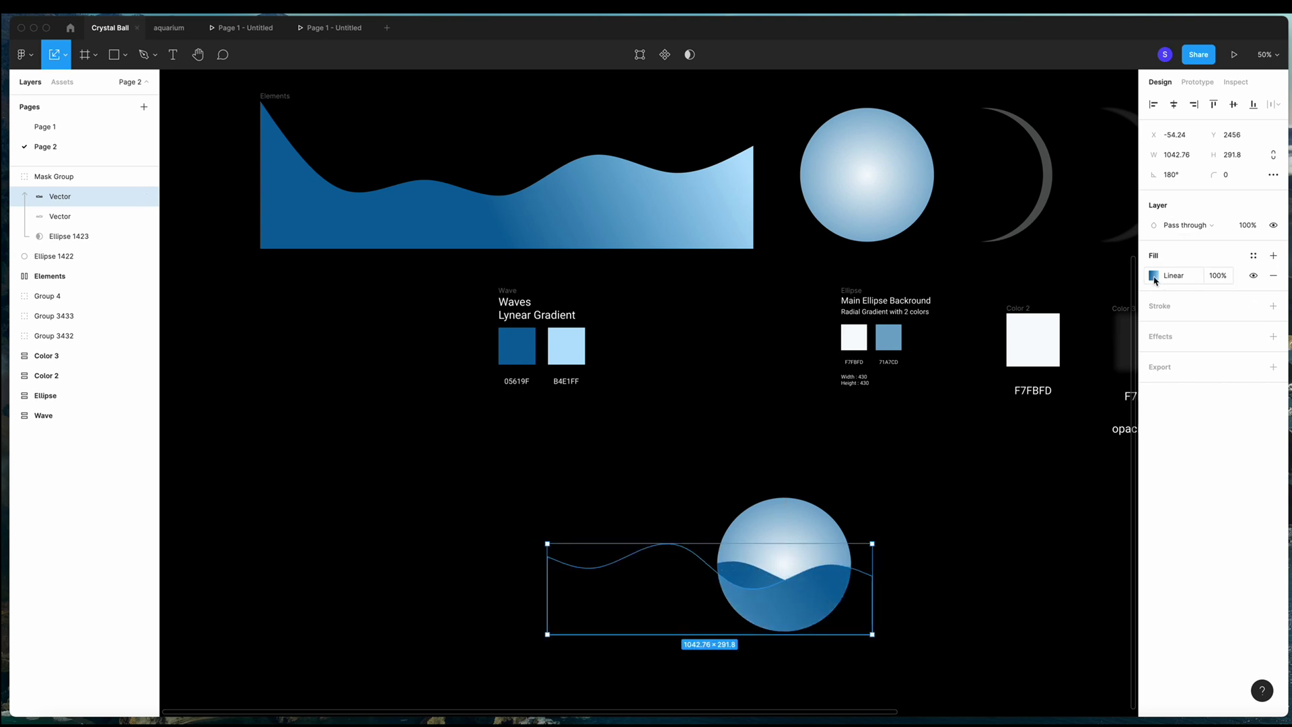
Set the flipped wave's gradient start color to 013F69 and run the gradient diagonally from the circle's right edge to below its lower left.
{"action": "left_click", "coordinate": [1153, 275]}
{"action": "left_click_drag", "start_coordinate": [545, 679], "coordinate": [674, 664]}
{"action": "left_click_drag", "start_coordinate": [791, 527], "coordinate": [842, 548]}
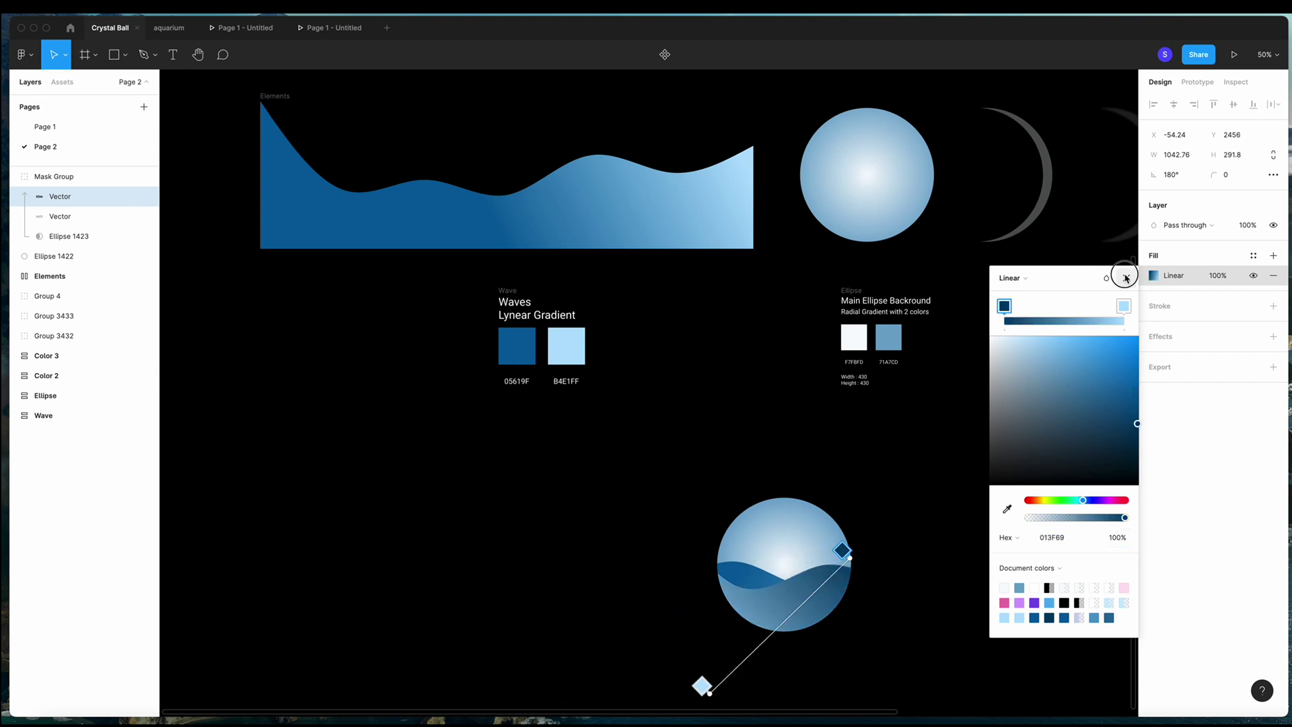
{"action": "left_click", "coordinate": [1126, 277]}
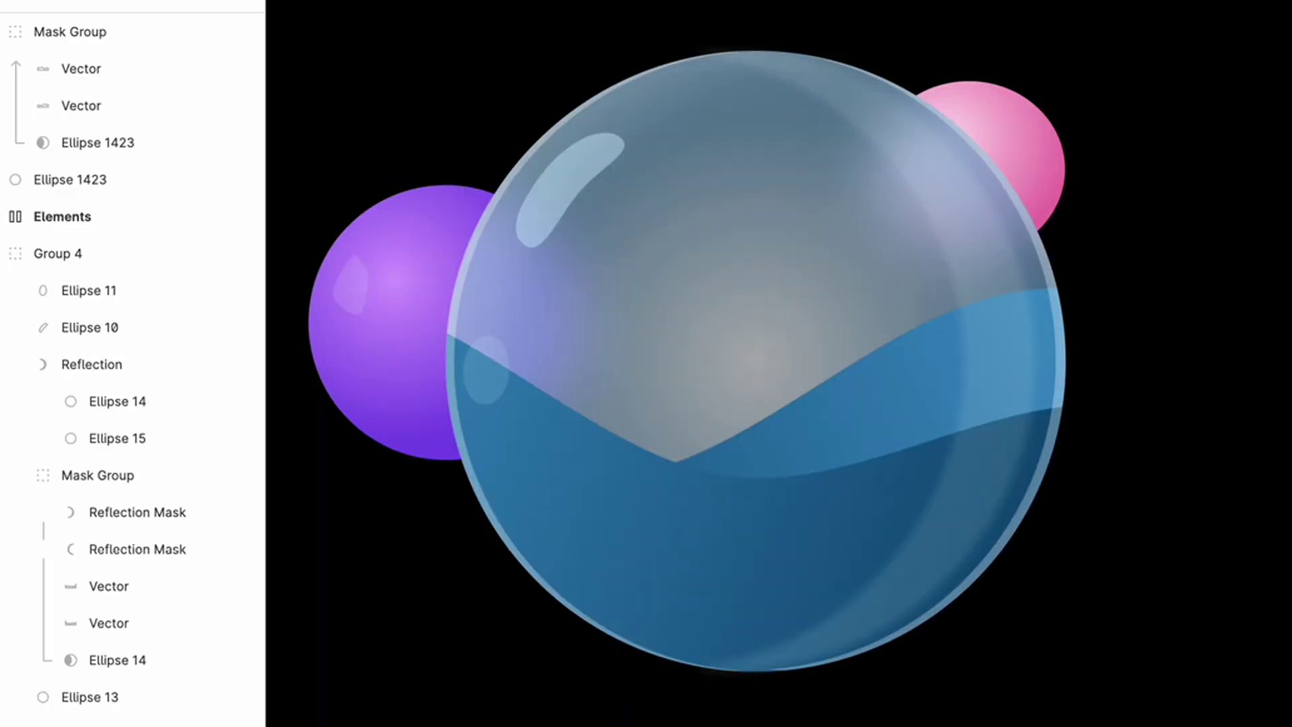
Duplicate the radial background circle twice and hide the original.
{"action": "left_click", "coordinate": [74, 179]}
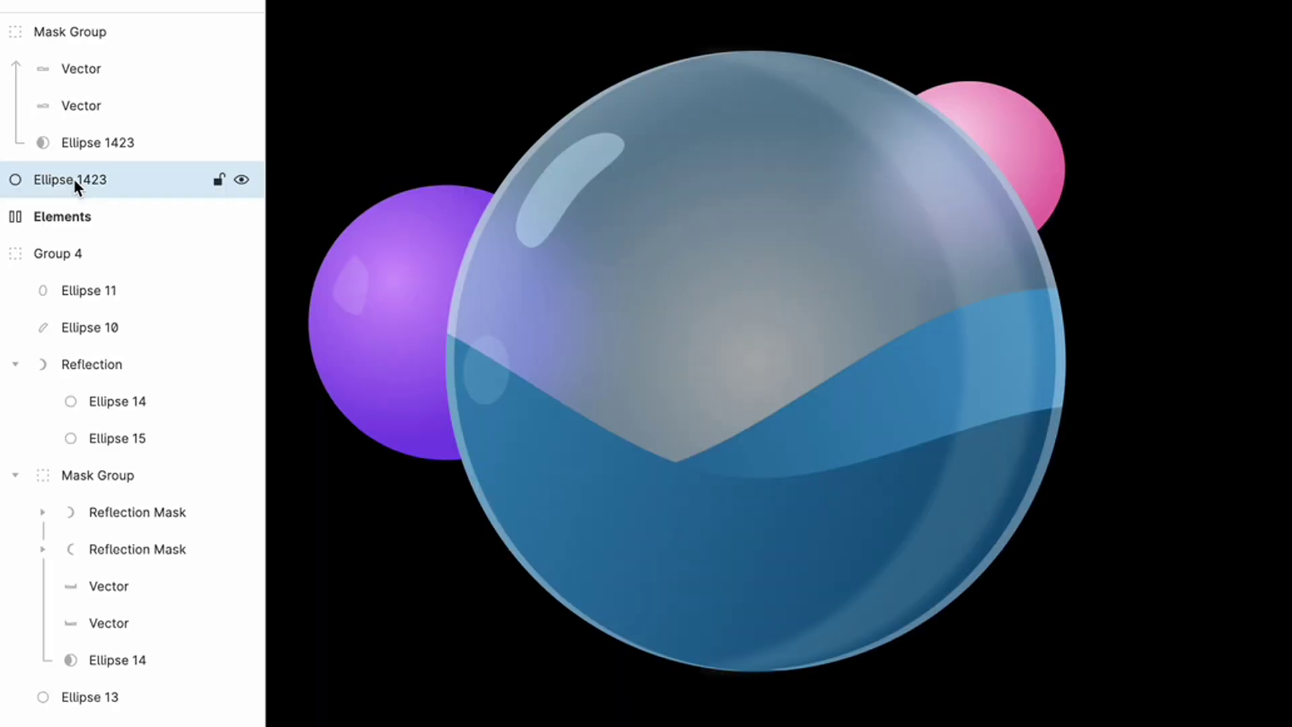
{"action": "key", "text": "ctrl+d"}
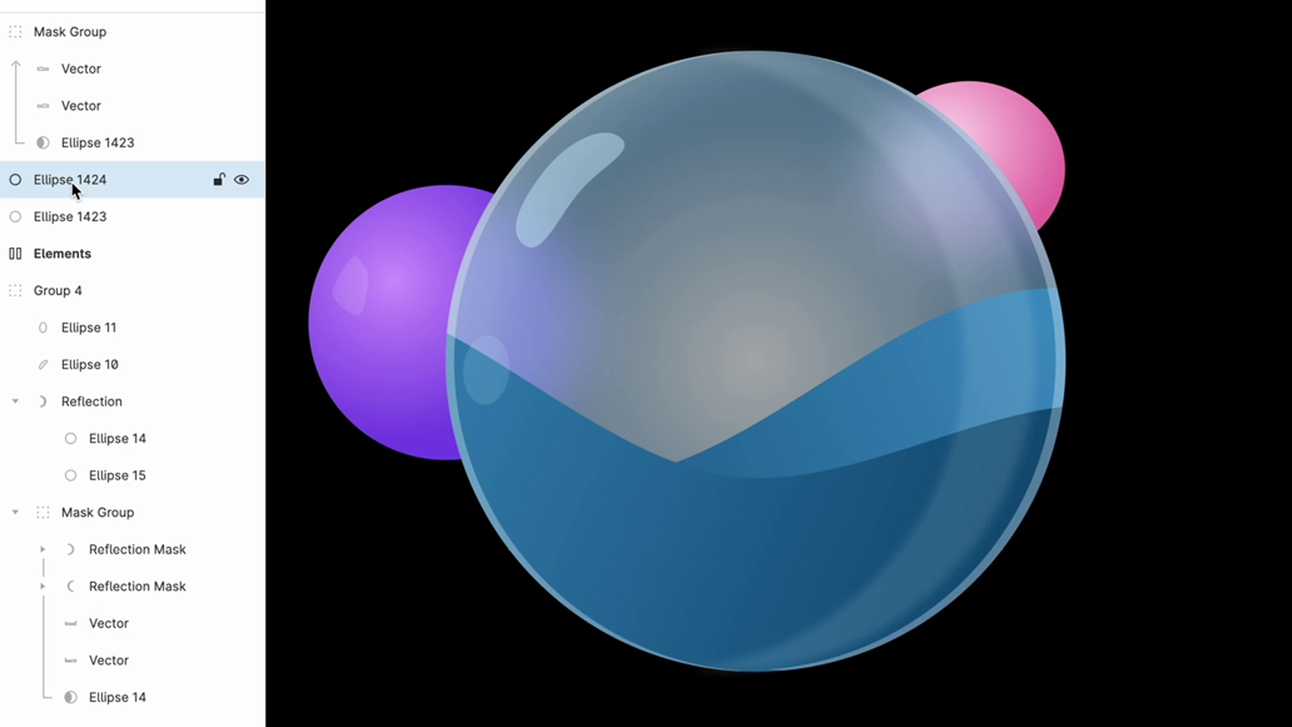
{"action": "key", "text": "ctrl+d"}
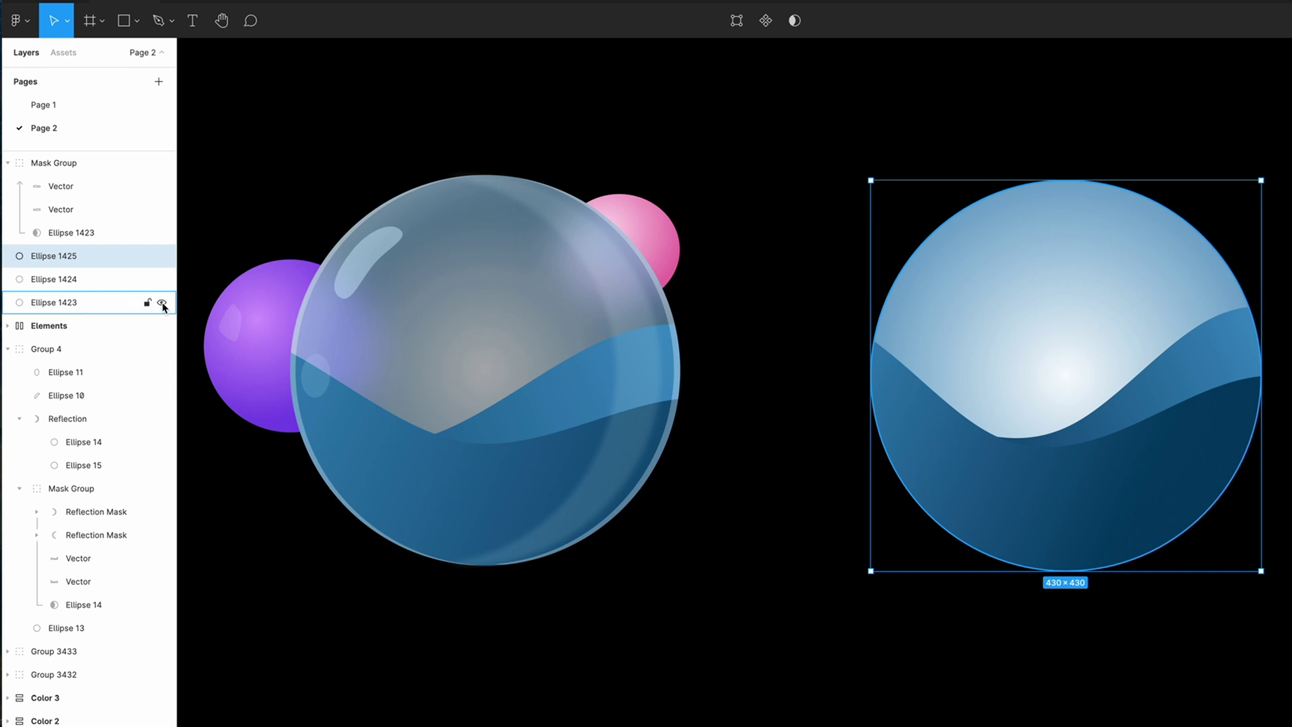
{"action": "left_click", "coordinate": [162, 304]}
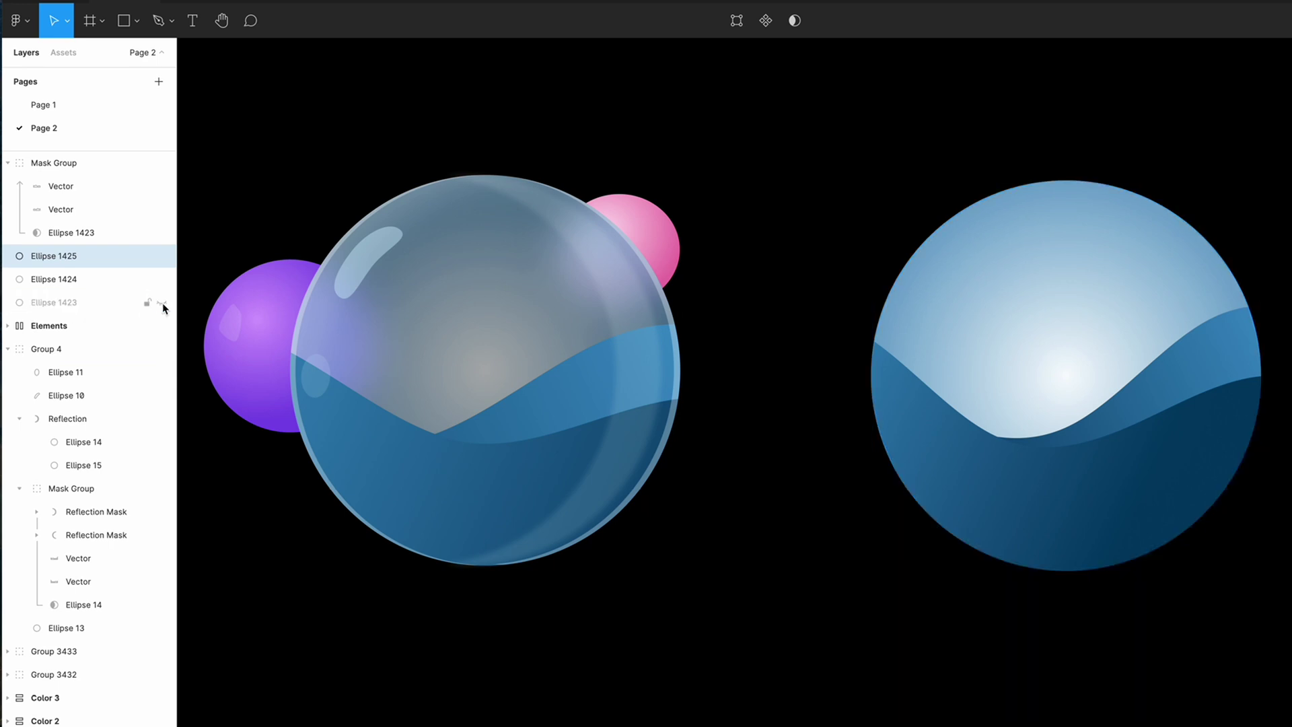
Fill the upper circle duplicate, Ellipse 1425, with solid red.
{"action": "left_click", "coordinate": [48, 283]}
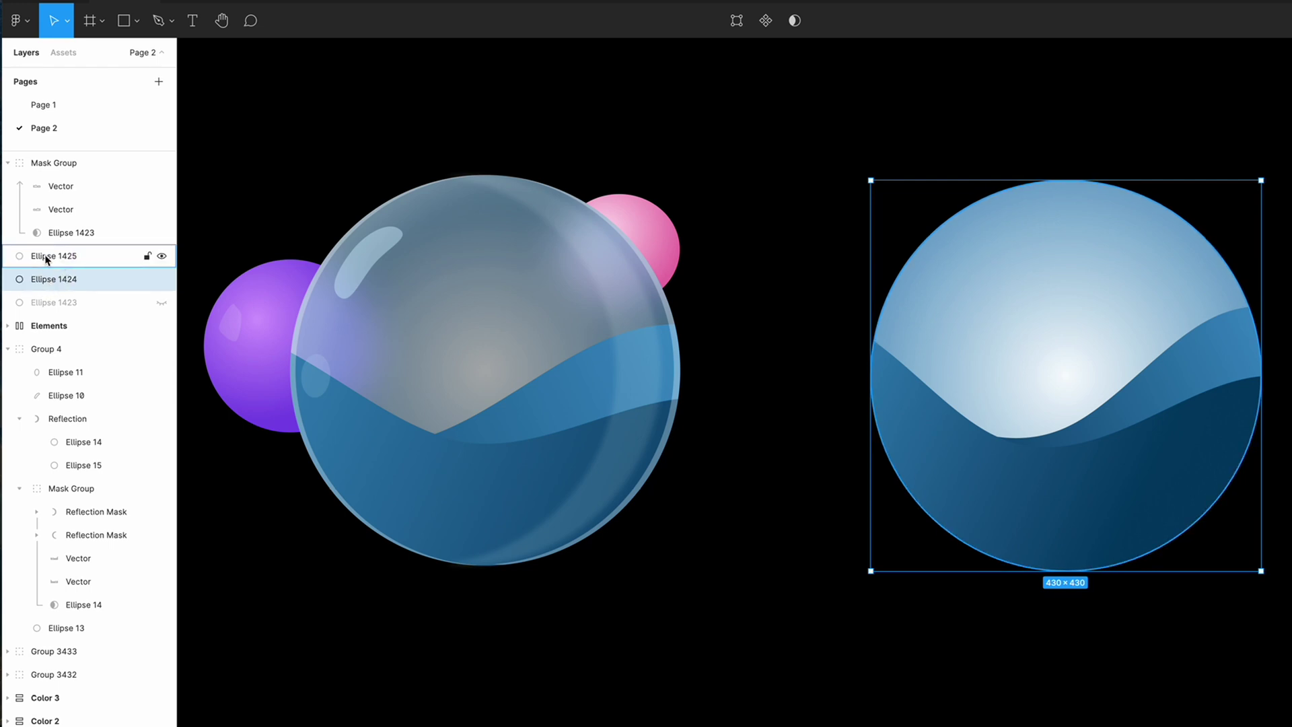
{"action": "left_click", "coordinate": [45, 259]}
{"action": "left_click", "coordinate": [57, 280], "text": "shift"}
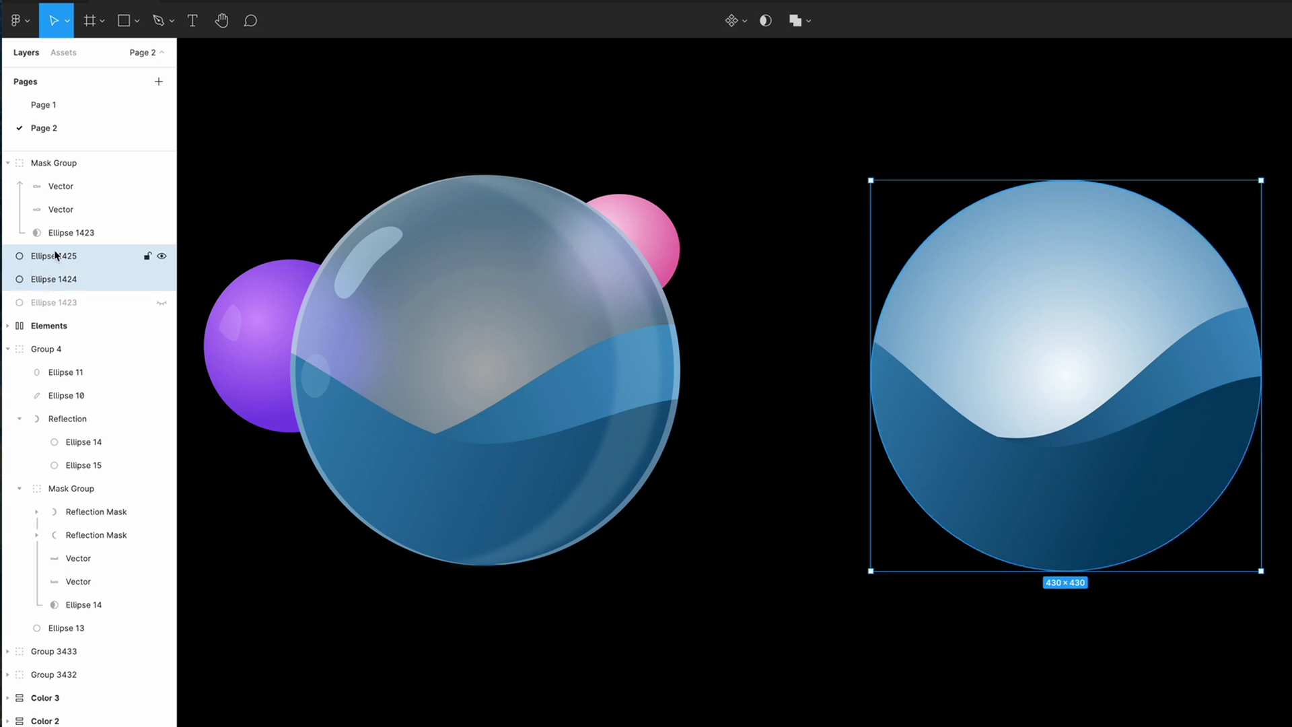
{"action": "left_click", "coordinate": [59, 279]}
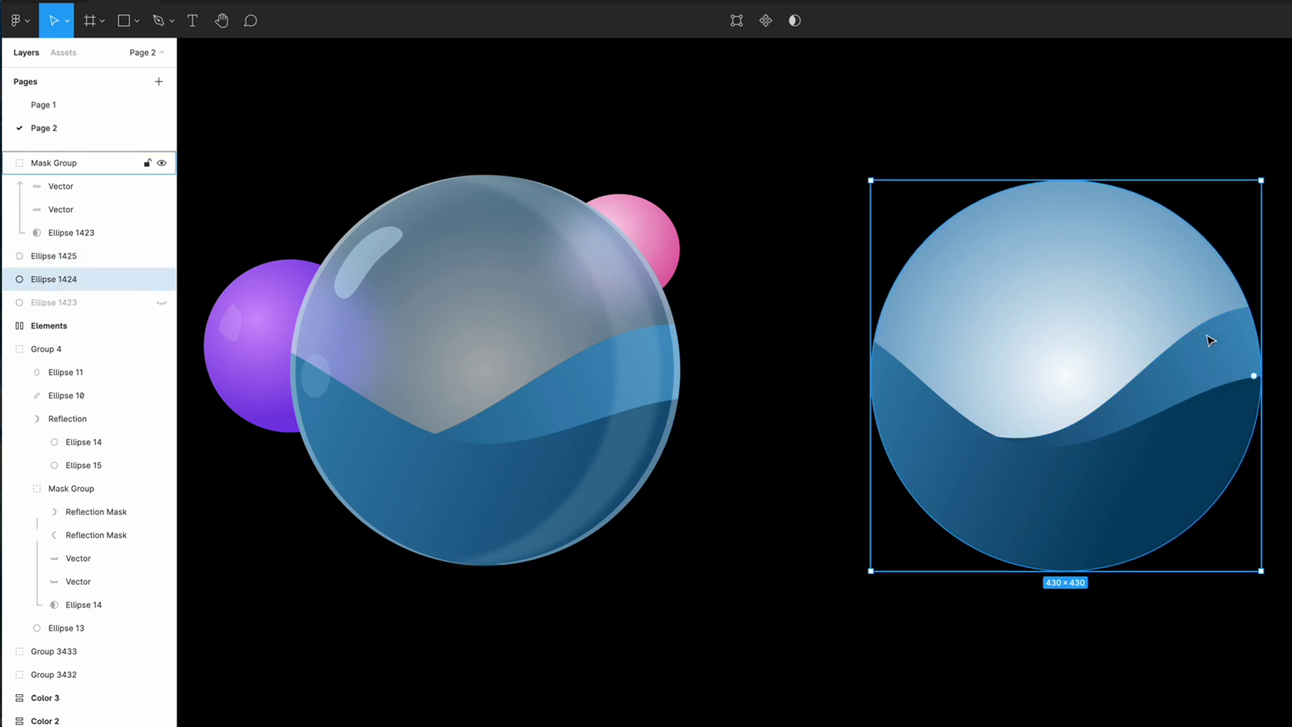
{"action": "left_click", "coordinate": [43, 257]}
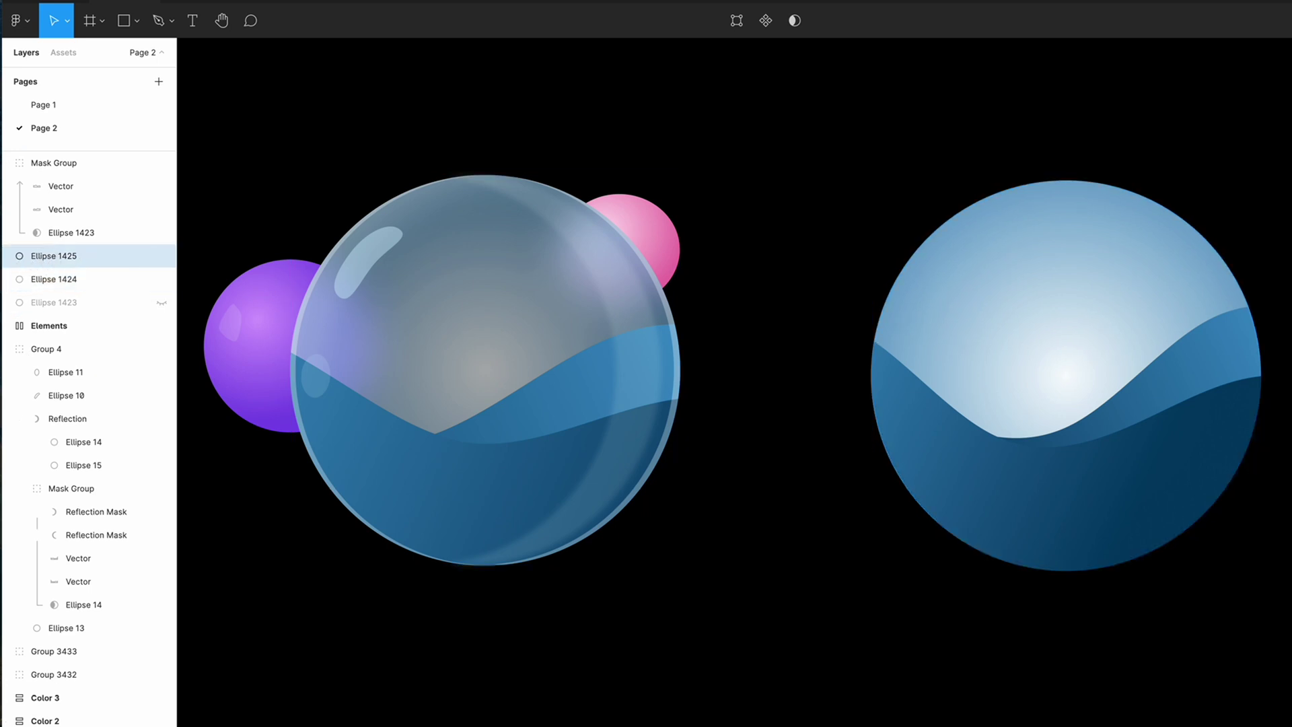
{"action": "key", "text": "5"}
{"action": "key", "text": "0"}
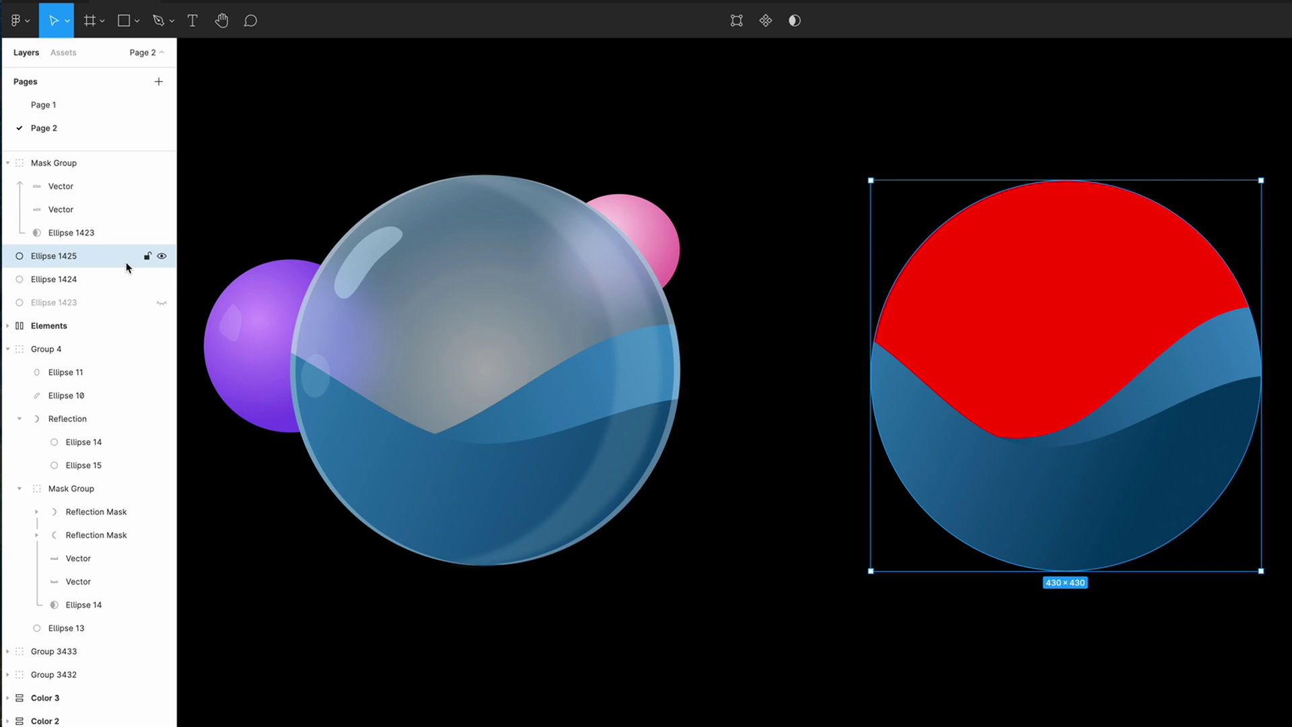
Offset the red circle about 23 px left of the other duplicate.
{"action": "key", "text": "shift+Left"}
{"action": "key", "text": "shift+Left"}
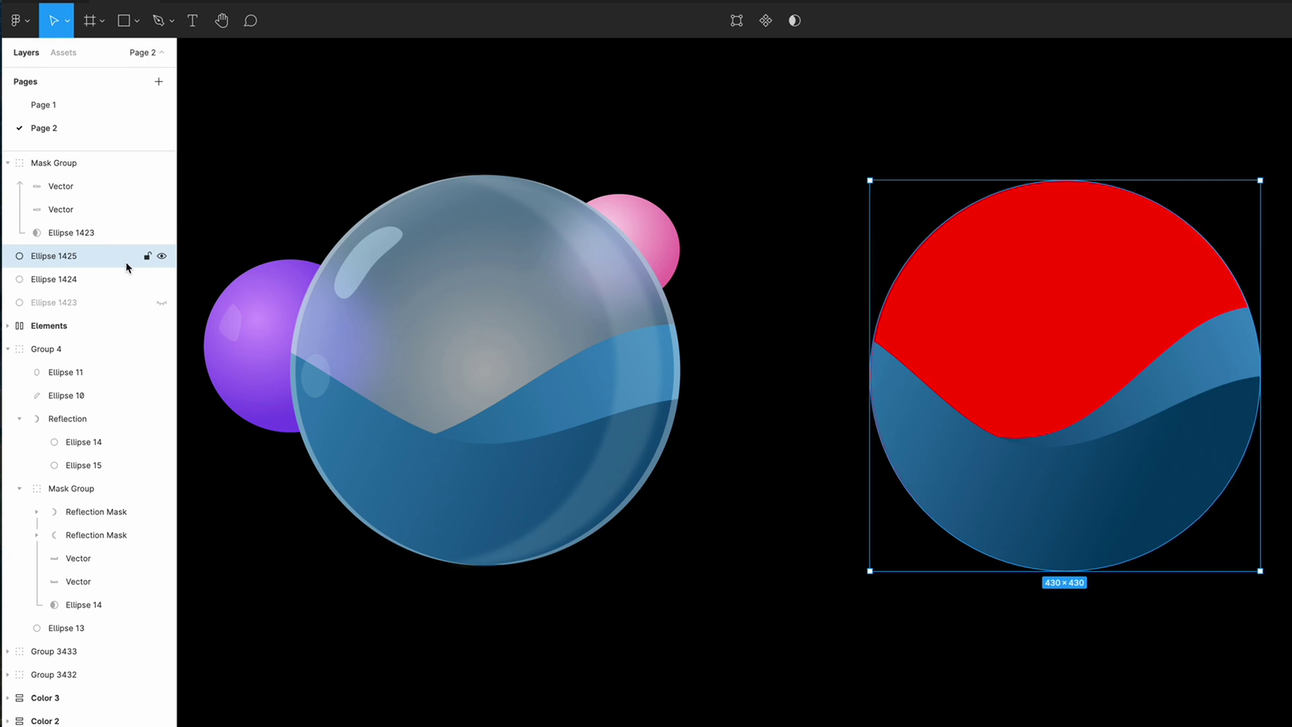
{"action": "key", "text": "shift+Left"}
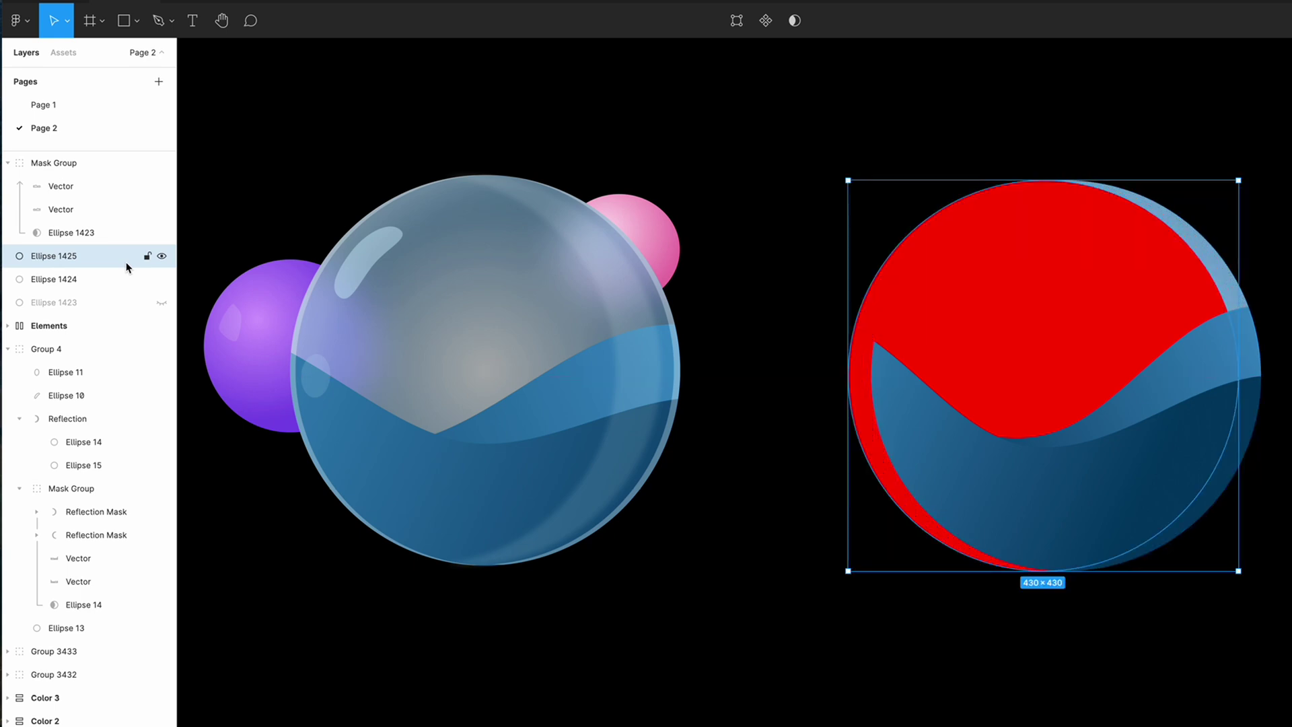
{"action": "key", "text": "Right"}
{"action": "key", "text": "Right"}
{"action": "key", "text": "Right"}
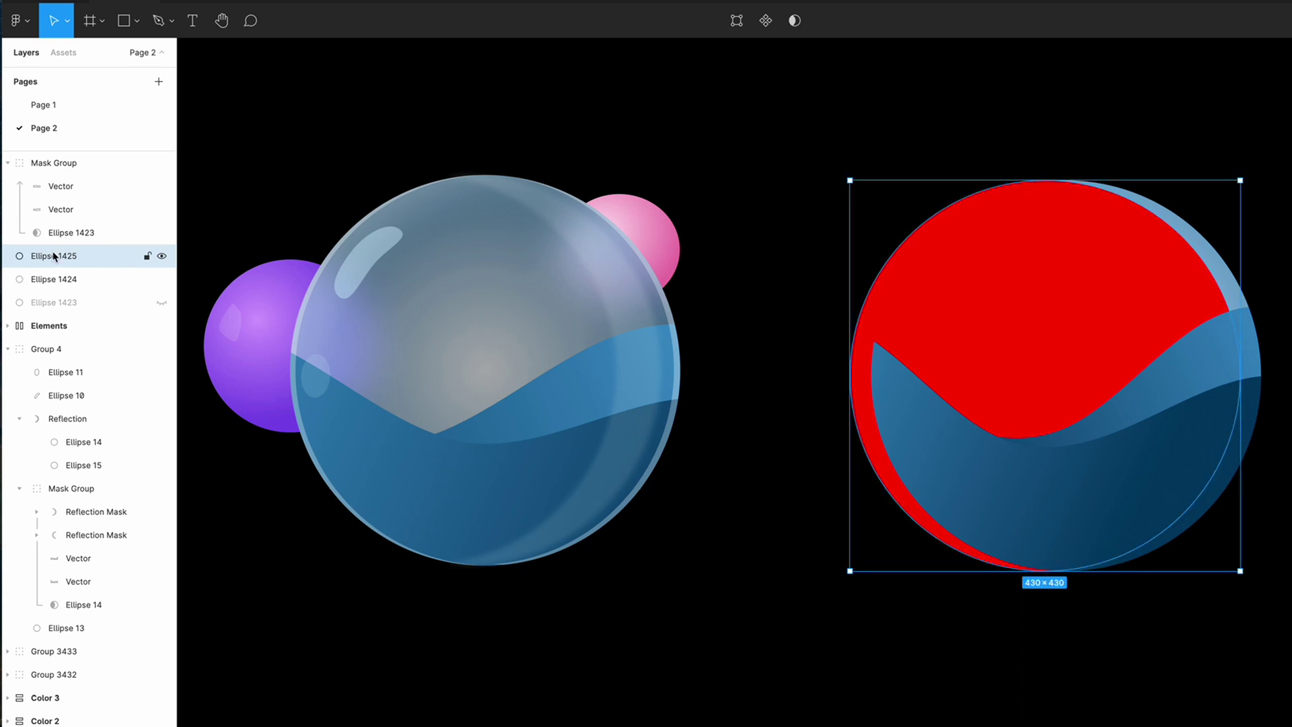
Subtract the red circle from the duplicate beneath it to form a crescent along the right edge.
{"action": "left_click", "coordinate": [44, 281], "text": "shift"}
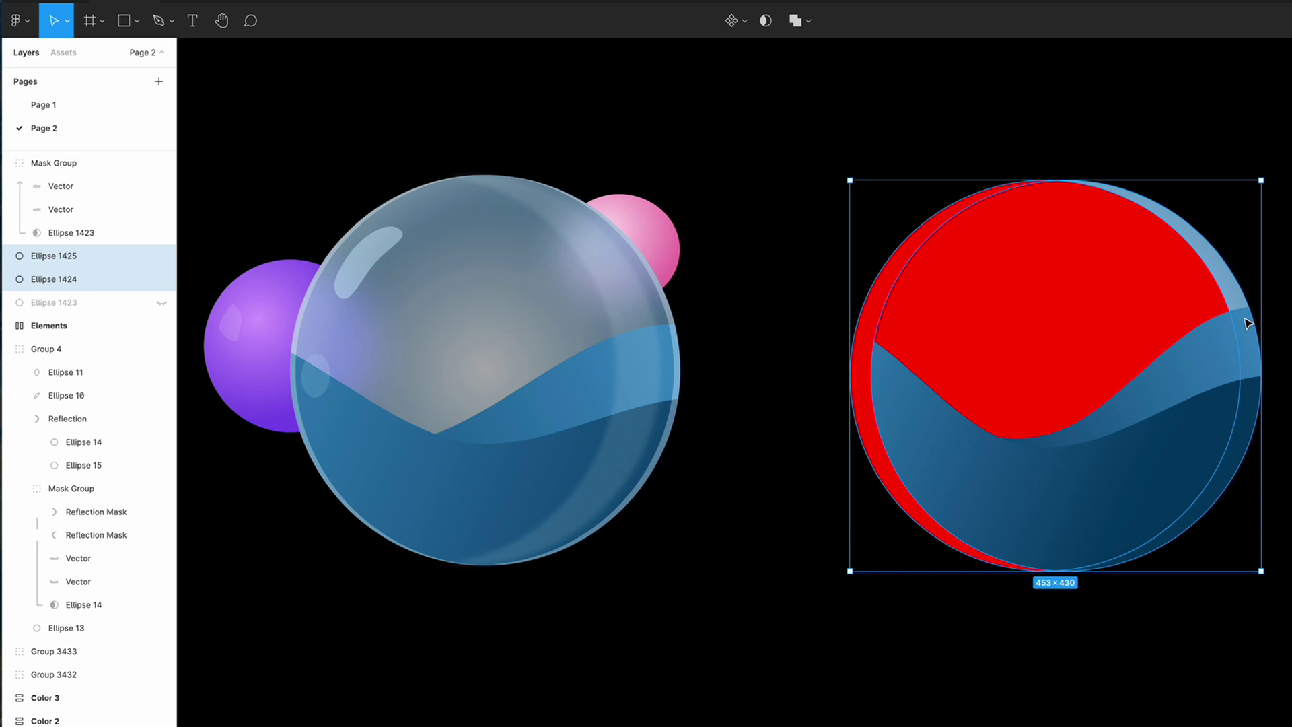
{"action": "left_click", "coordinate": [809, 22]}
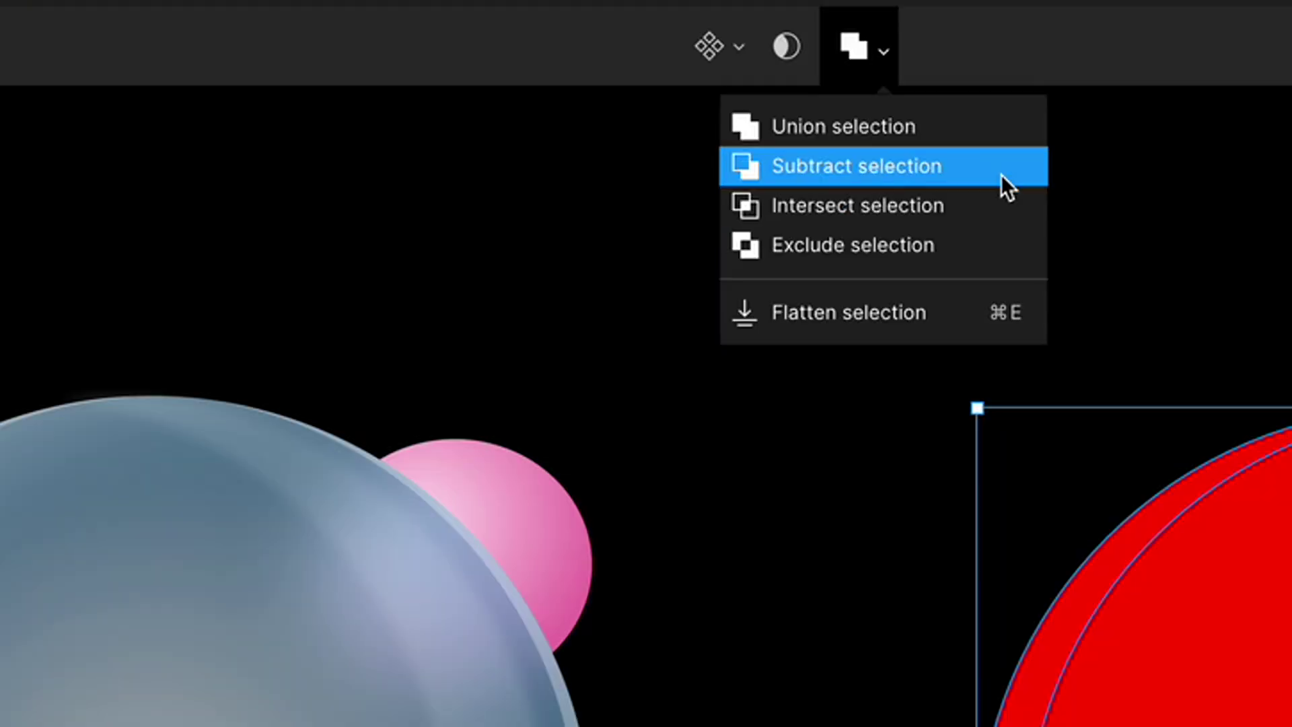
{"action": "left_click", "coordinate": [987, 173]}
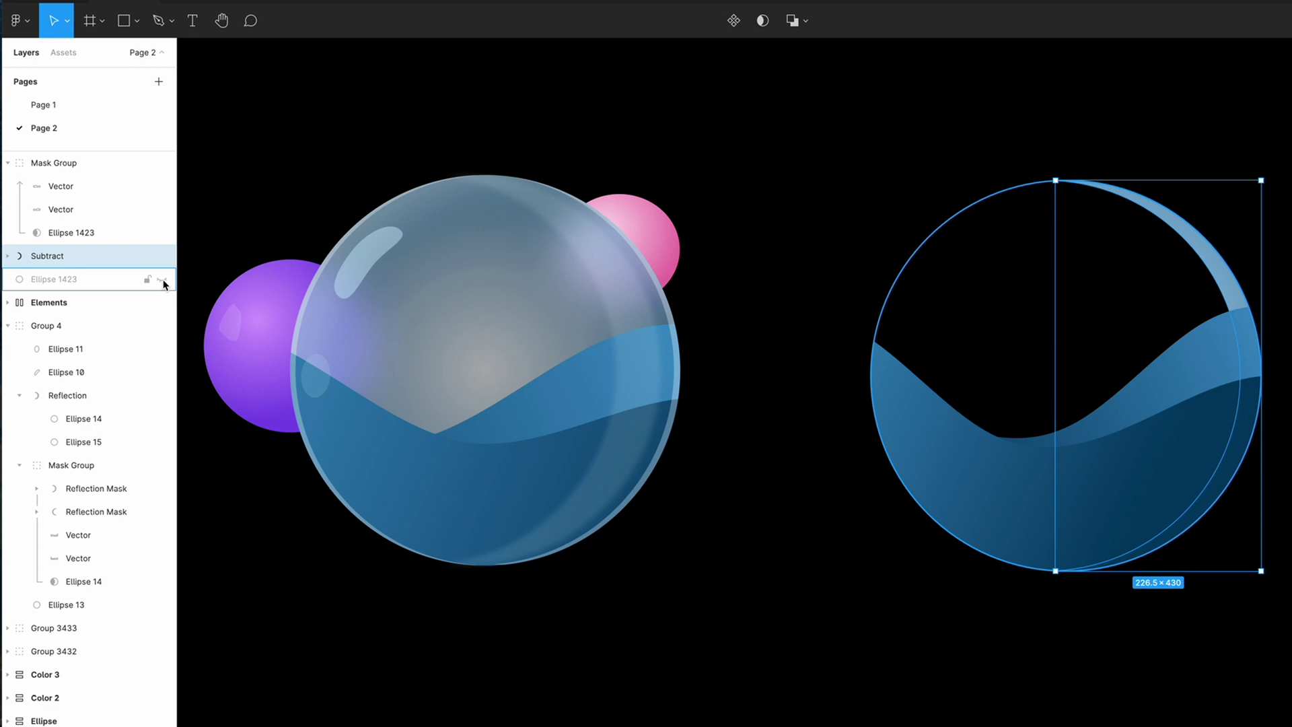
Show the original background circle again and rename the subtracted crescent as Mask Reflection.
{"action": "left_click", "coordinate": [162, 280]}
{"action": "key", "text": "ctrl+r"}
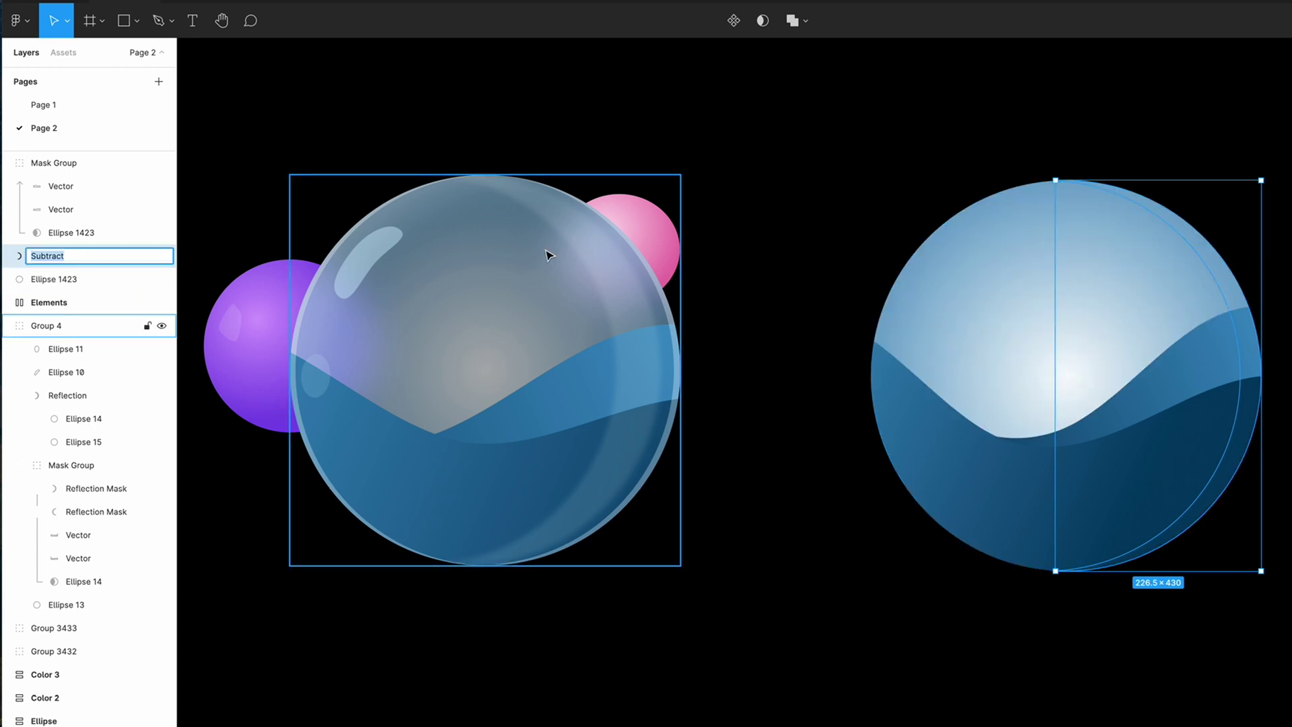
{"action": "type", "text": "Mask Reflection"}
{"action": "left_click", "coordinate": [54, 279]}
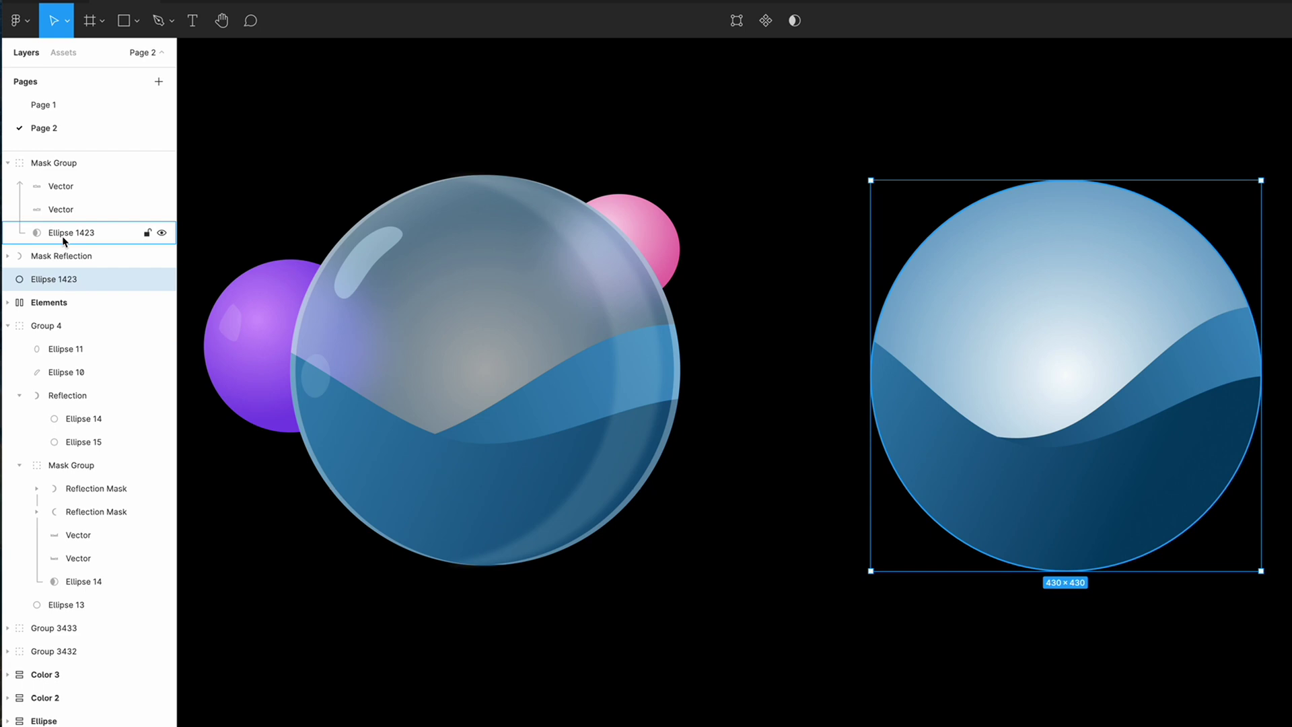
Place the Mask Reflection crescent inside the mask group, above both wave vectors.
{"action": "left_click", "coordinate": [53, 257]}
{"action": "left_click_drag", "start_coordinate": [52, 257], "coordinate": [51, 223]}
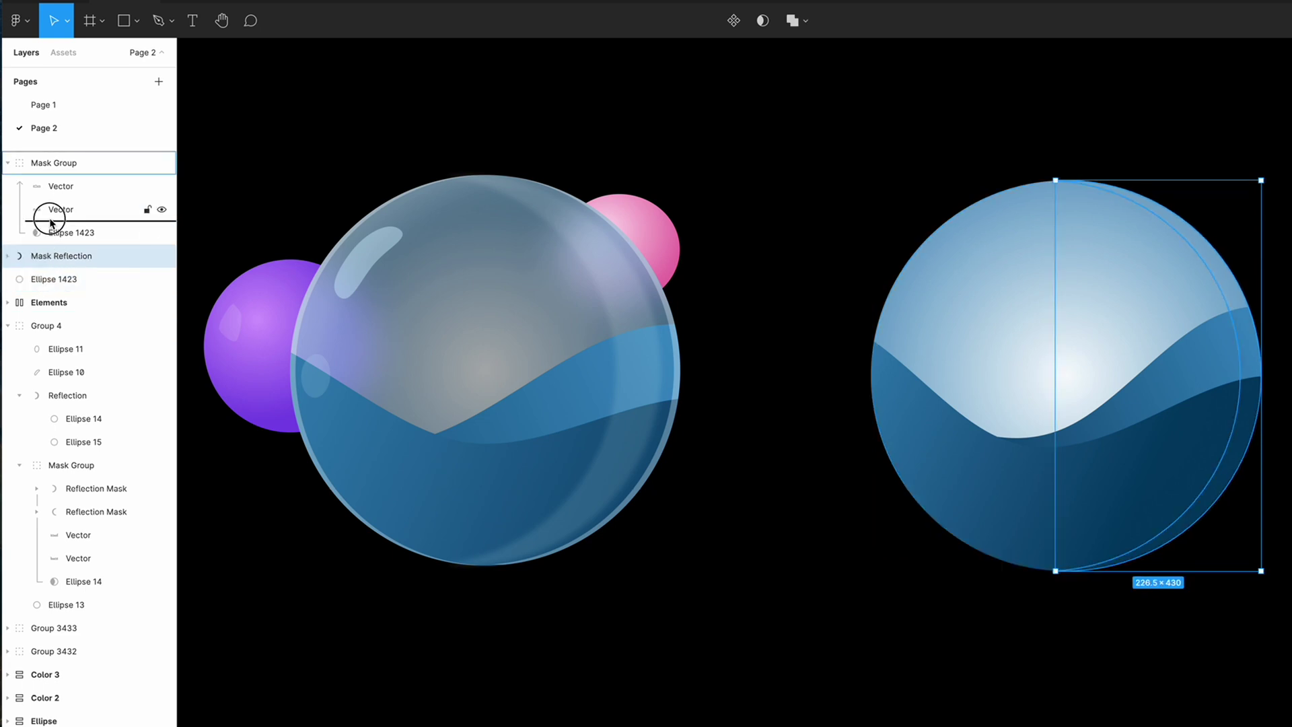
{"action": "left_click_drag", "start_coordinate": [51, 222], "coordinate": [49, 189]}
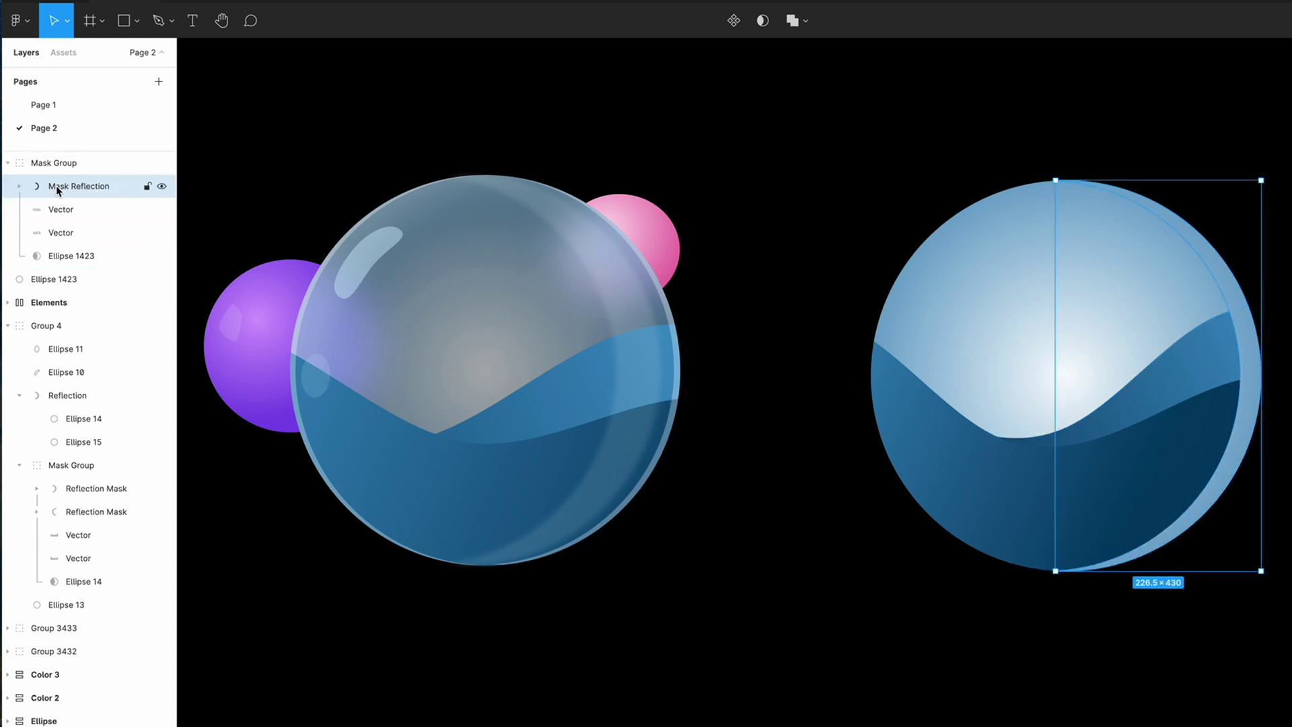
{"action": "mouse_move", "coordinate": [56, 187]}
{"action": "left_mouse_down"}
{"action": "mouse_move", "coordinate": [57, 240]}
{"action": "mouse_move", "coordinate": [50, 169]}
{"action": "mouse_move", "coordinate": [65, 177]}
{"action": "left_mouse_up"}
Change the crescent's fill to solid F7FBFD and lower the fill's opacity.
{"action": "left_click", "coordinate": [1175, 340]}
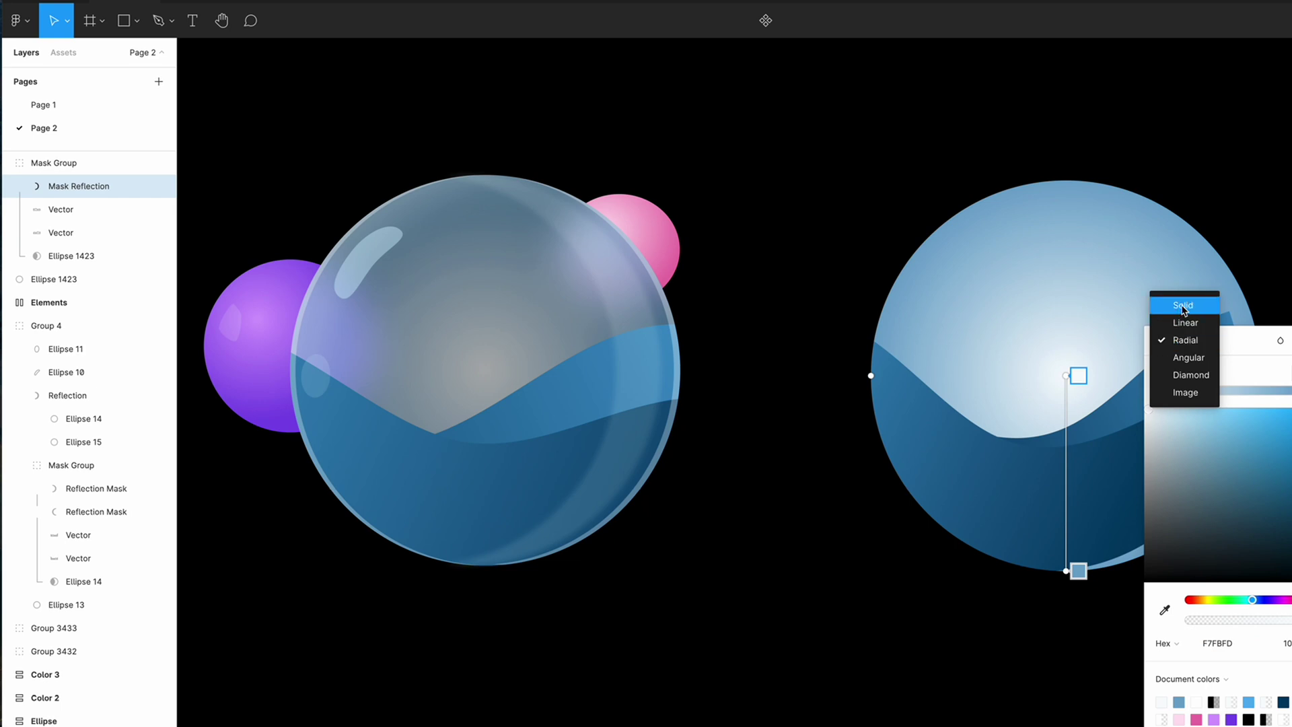
{"action": "left_click", "coordinate": [1182, 308]}
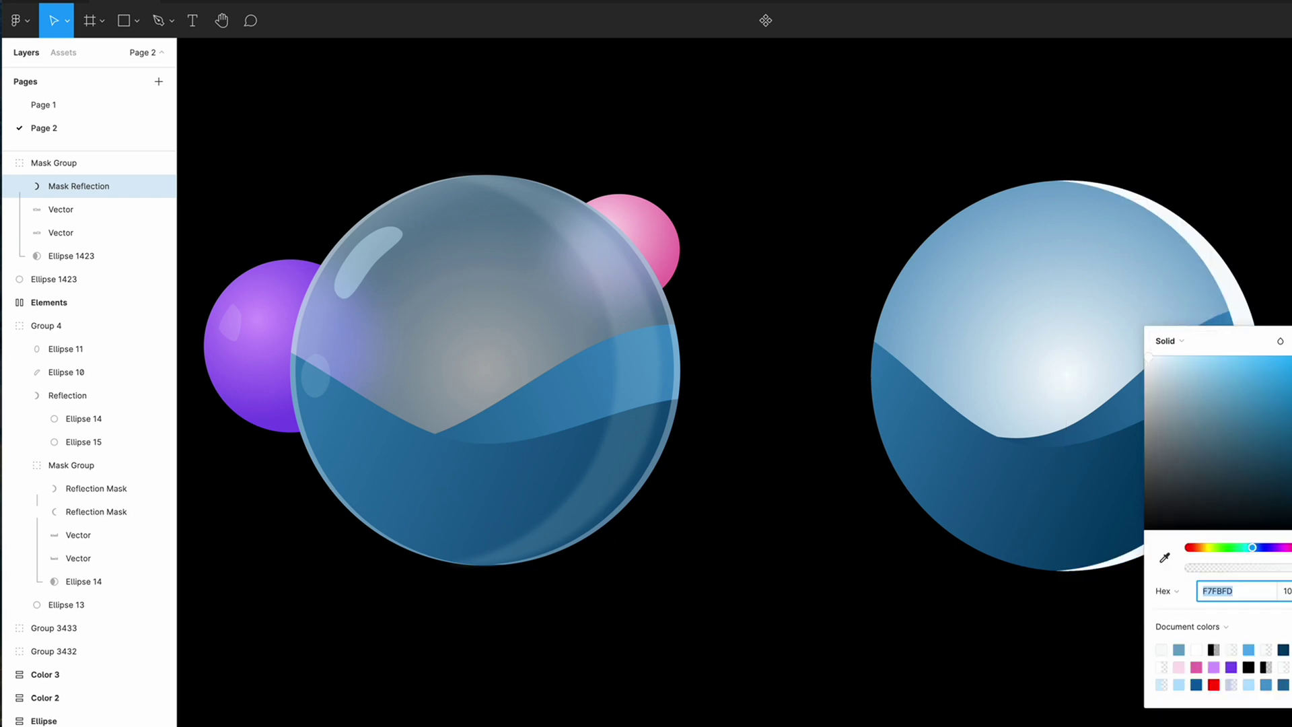
{"action": "left_click_drag", "start_coordinate": [1284, 568], "coordinate": [1215, 568]}
{"action": "left_click_drag", "start_coordinate": [1246, 341], "coordinate": [1291, 606]}
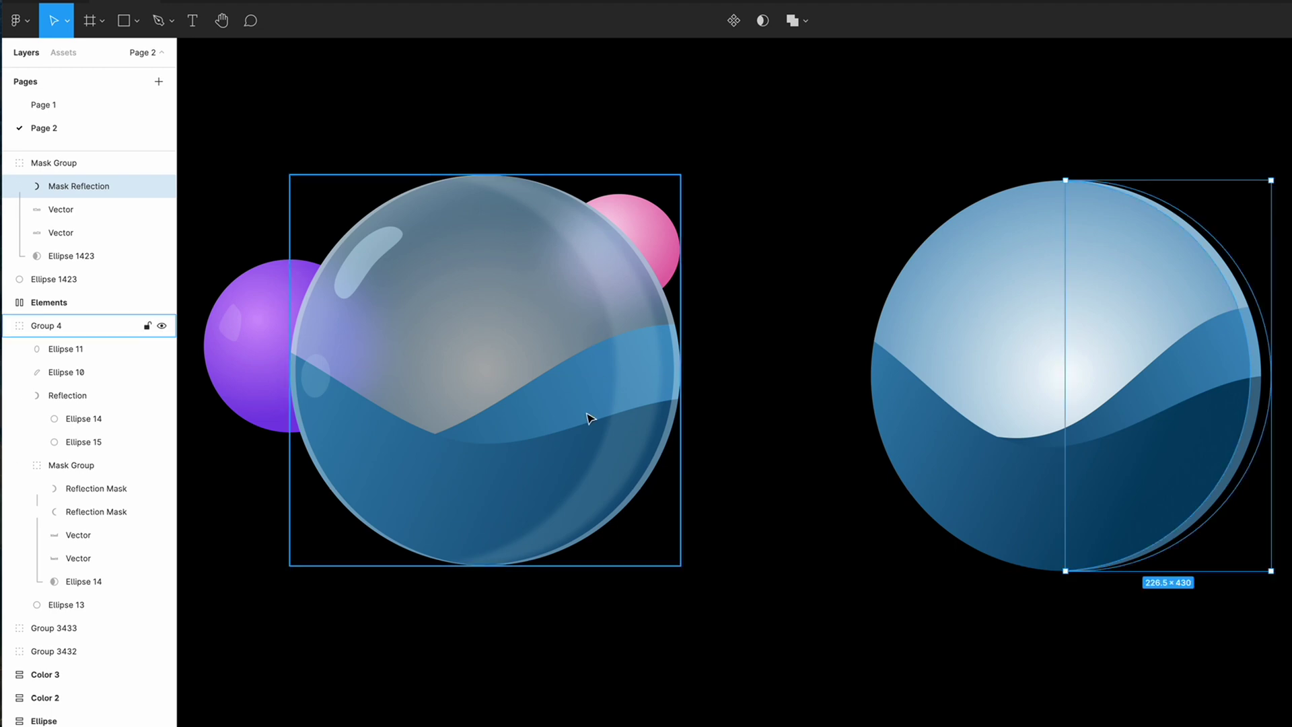
Nudge the crescent to the right until only a thin rim lies inside the circle's right edge.
{"action": "key", "text": "Left"}
{"action": "key", "text": "Left"}
{"action": "key", "text": "Left"}
{"action": "key", "text": "Left"}
{"action": "key", "text": "Left"}
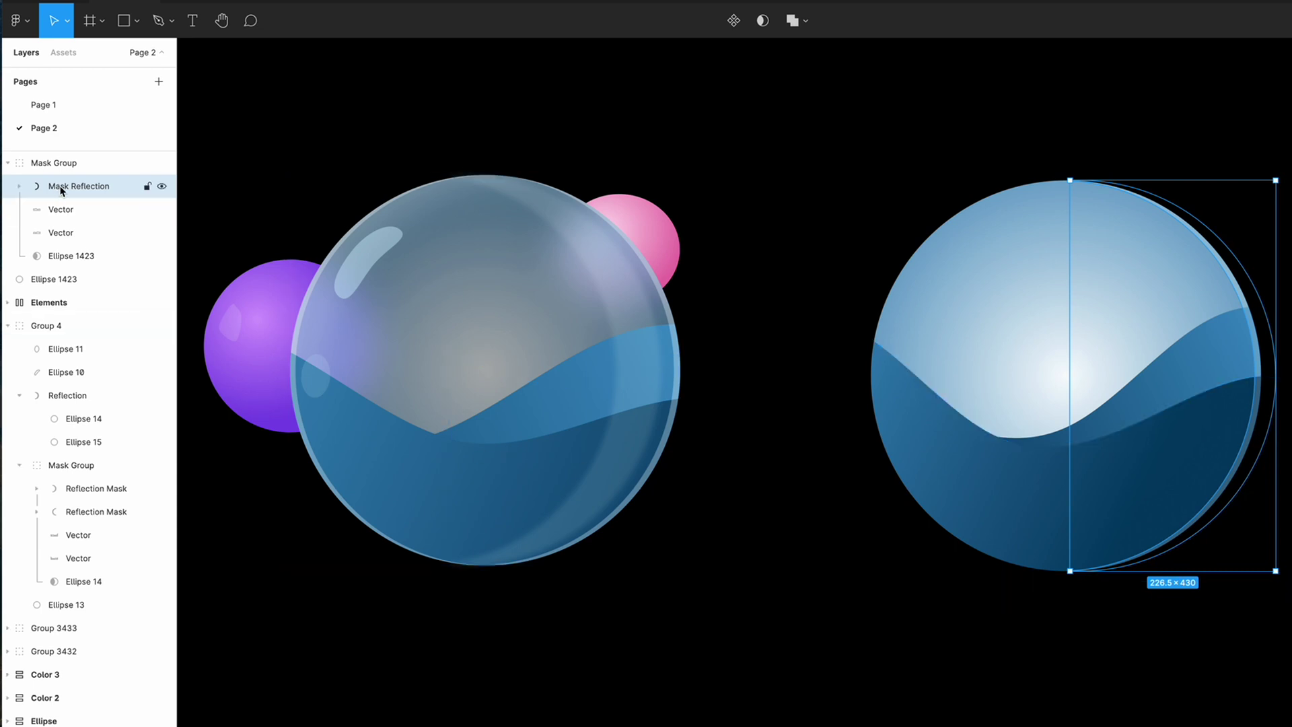
Duplicate the crescent, flip the copy horizontally and position it as a thin rim along the circle's left edge.
{"action": "key", "text": "ctrl+d"}
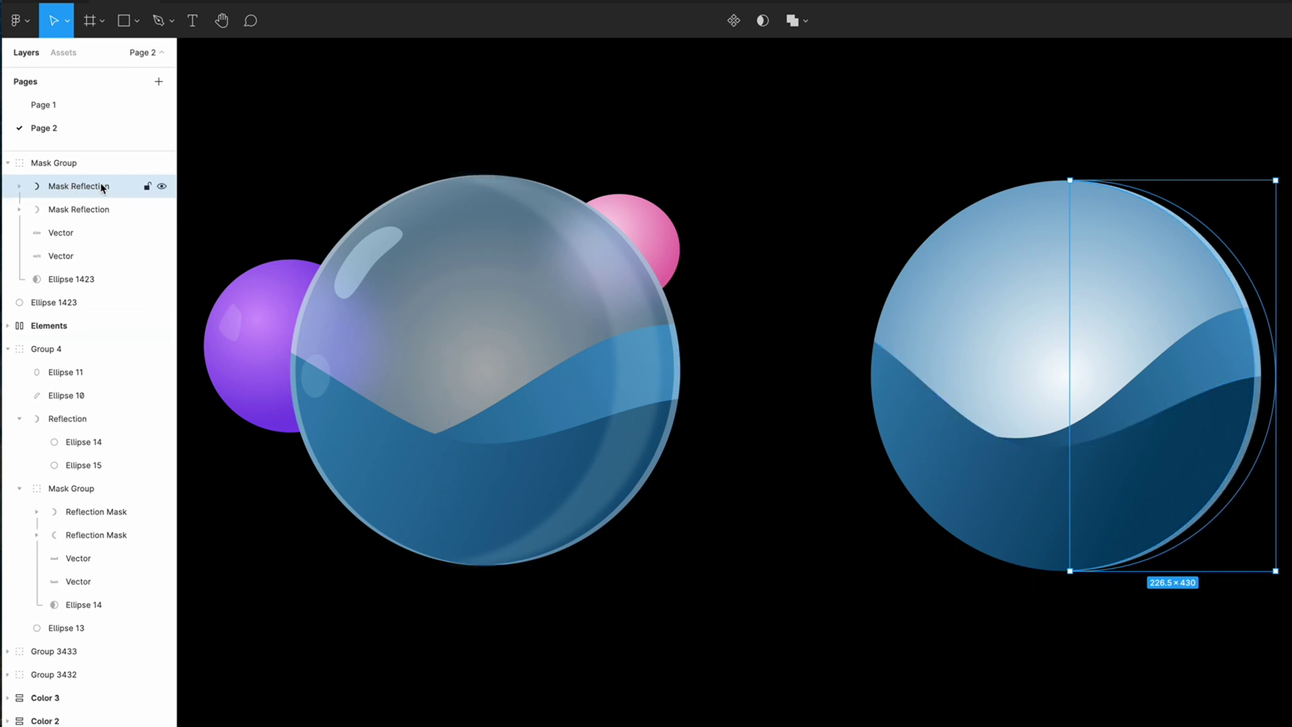
{"action": "right_click", "coordinate": [100, 183]}
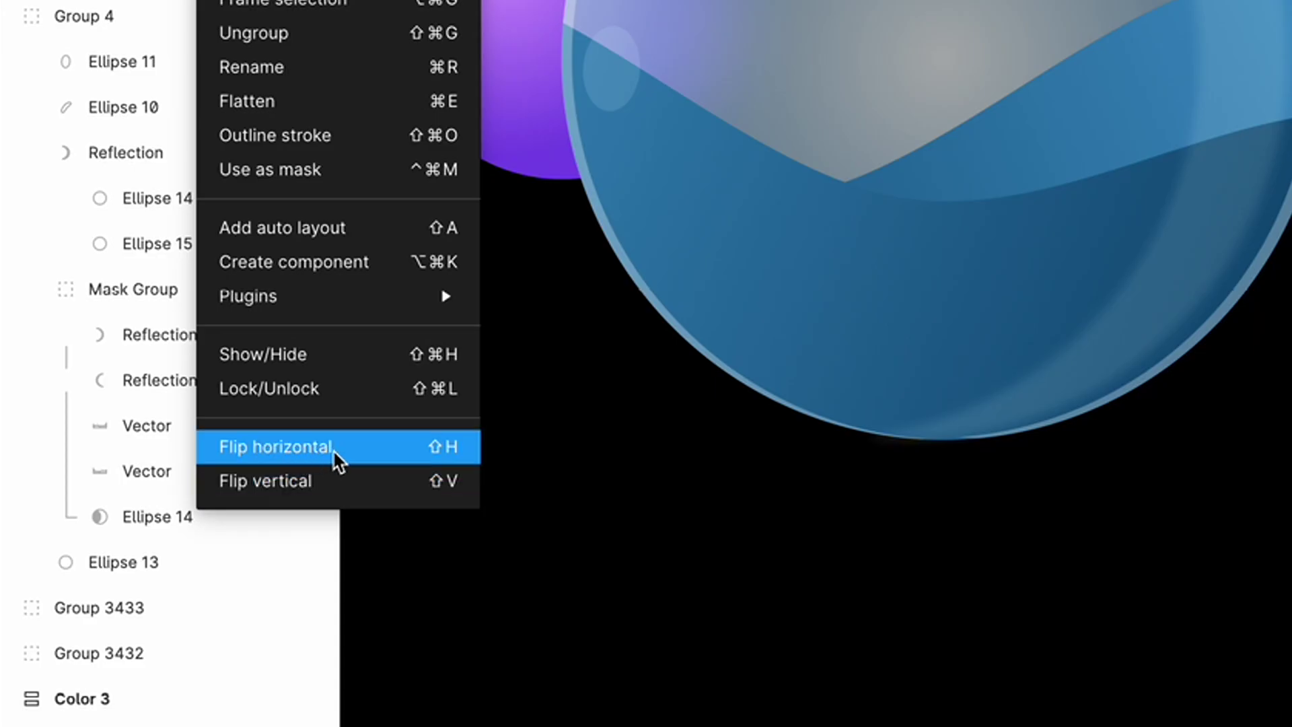
{"action": "left_click", "coordinate": [345, 451]}
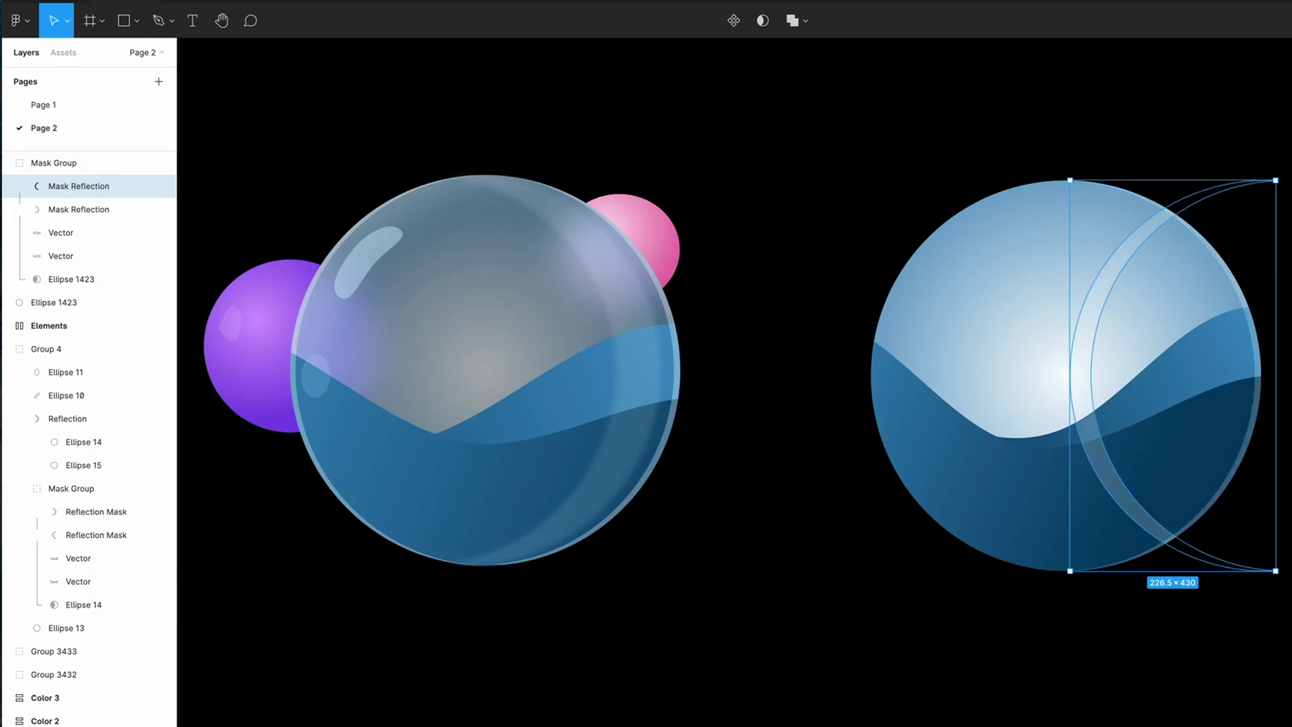
{"action": "left_click_drag", "start_coordinate": [1083, 376], "coordinate": [1020, 375]}
{"action": "key", "text": "ctrl+z"}
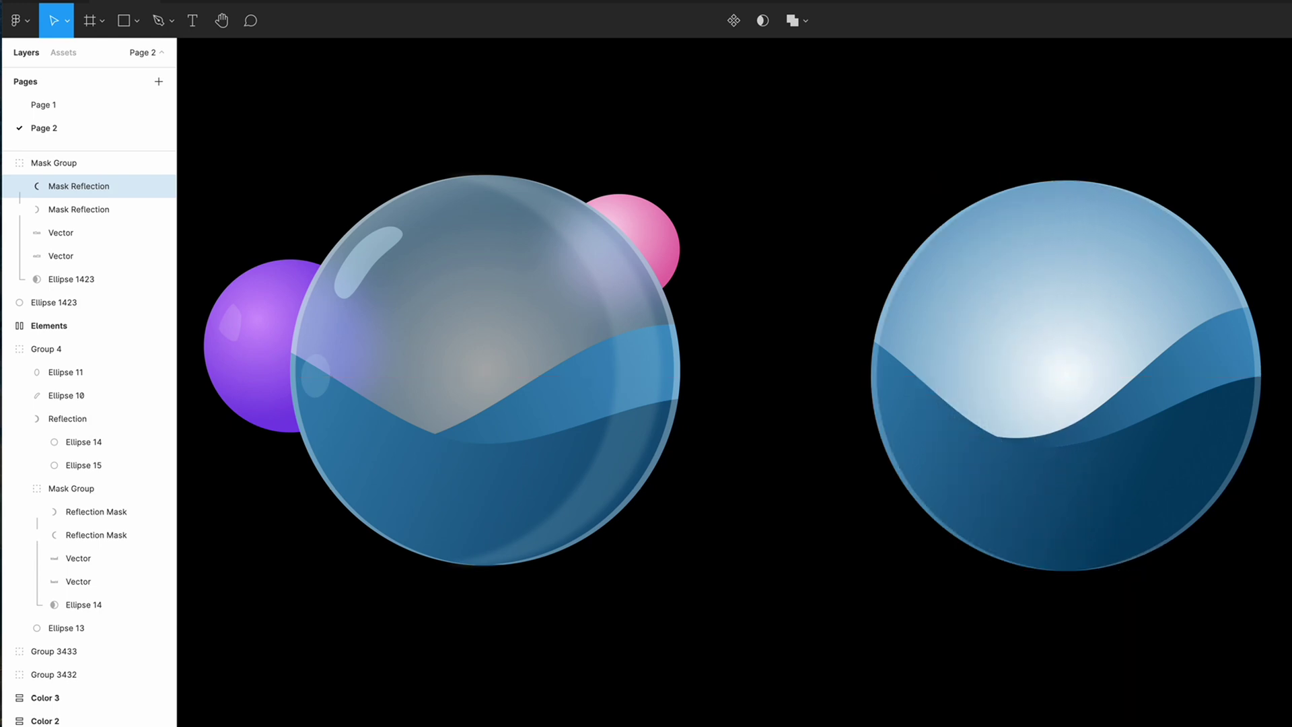
{"action": "left_click", "coordinate": [1006, 119]}
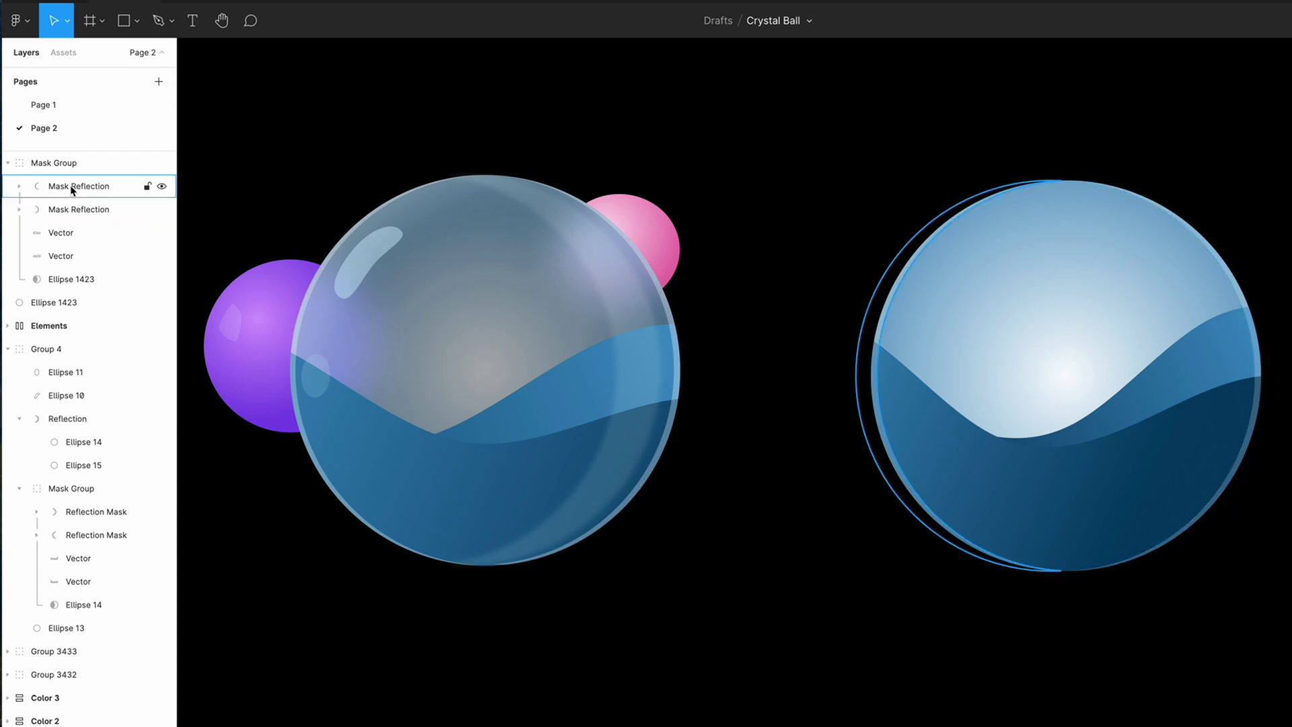
Duplicate the right rim's Mask Reflection crescent and move the copy out of the mask group, directly above it in the layer order.
{"action": "left_click", "coordinate": [68, 211]}
{"action": "key", "text": "ctrl+d"}
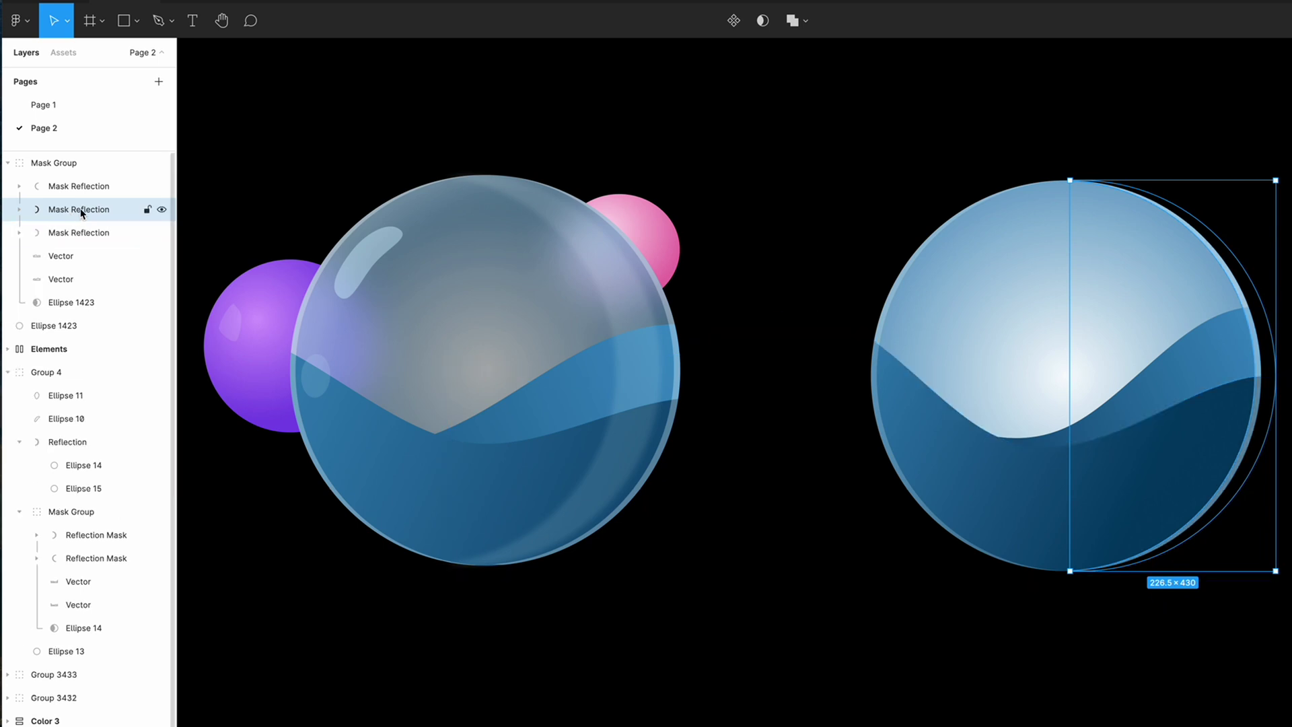
{"action": "left_click_drag", "start_coordinate": [64, 213], "coordinate": [52, 146]}
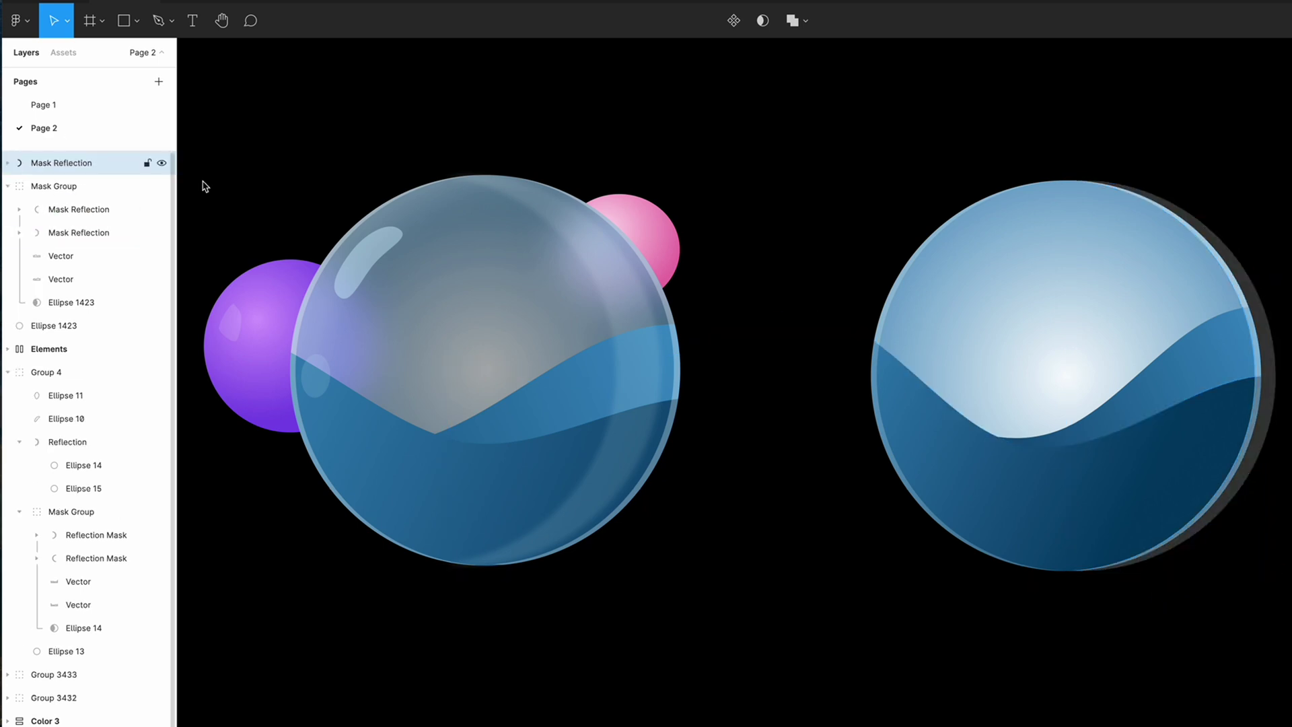
Collapse the layer list and nudge the copied crescent left until it lies fully inside the ball's right side.
{"action": "key", "text": "alt+l"}
{"action": "key", "text": "shift+Left"}
{"action": "key", "text": "shift+Left"}
{"action": "key", "text": "shift+Left"}
{"action": "key", "text": "shift+Left"}
{"action": "key", "text": "shift+Left"}
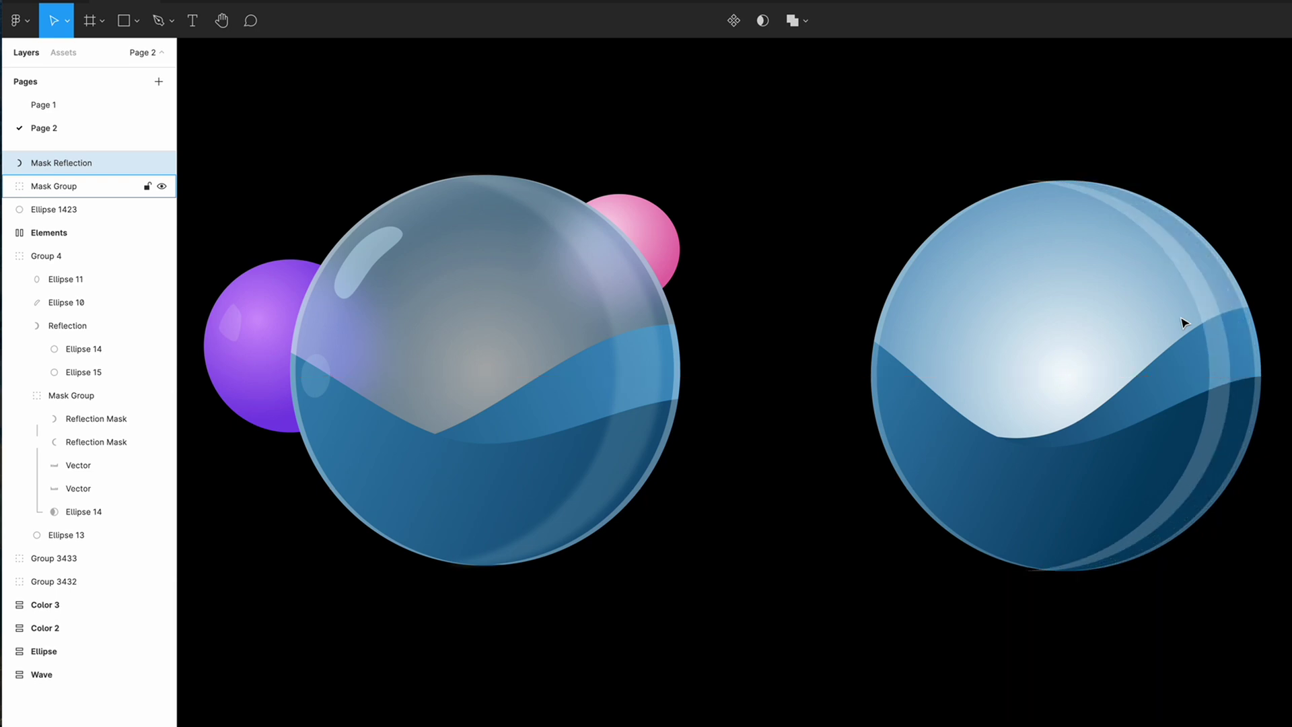
{"action": "key", "text": "shift+Right"}
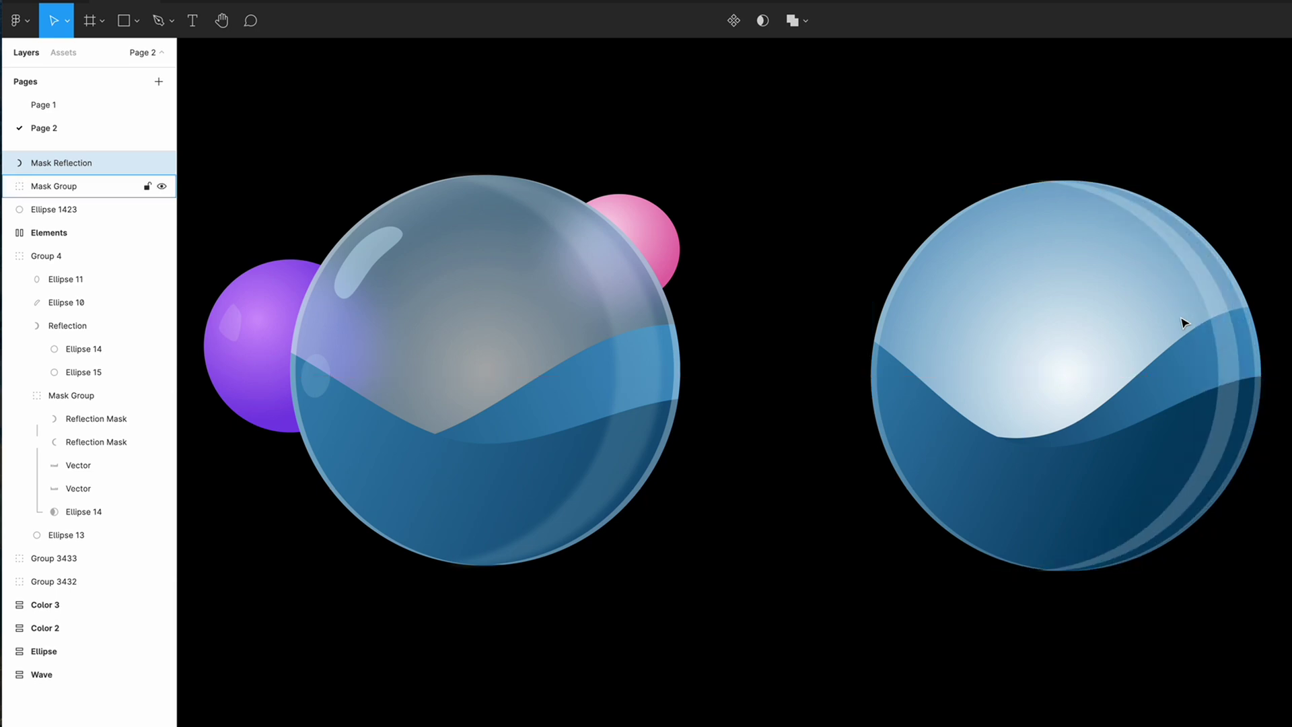
Widen the copied crescent by shifting all points of its inner Ellipse 1425 further left, and finish the vector editing.
{"action": "key", "text": "Return"}
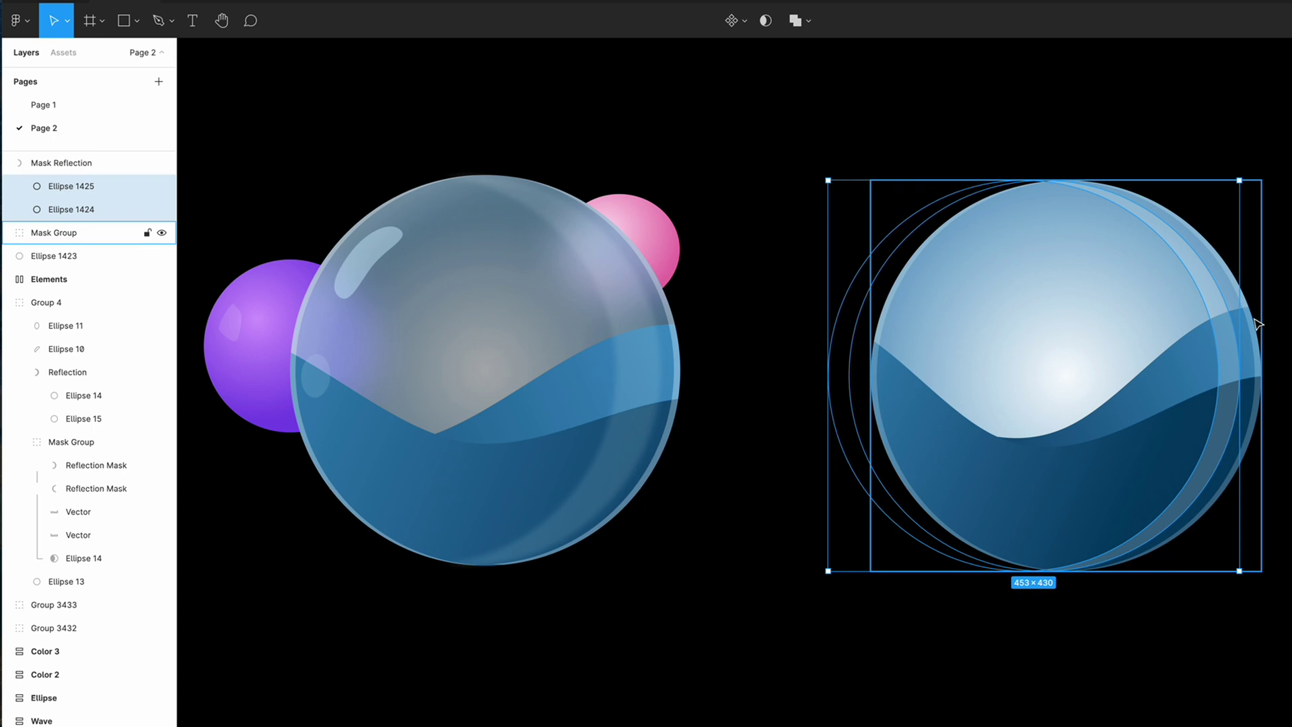
{"action": "left_click", "coordinate": [49, 188]}
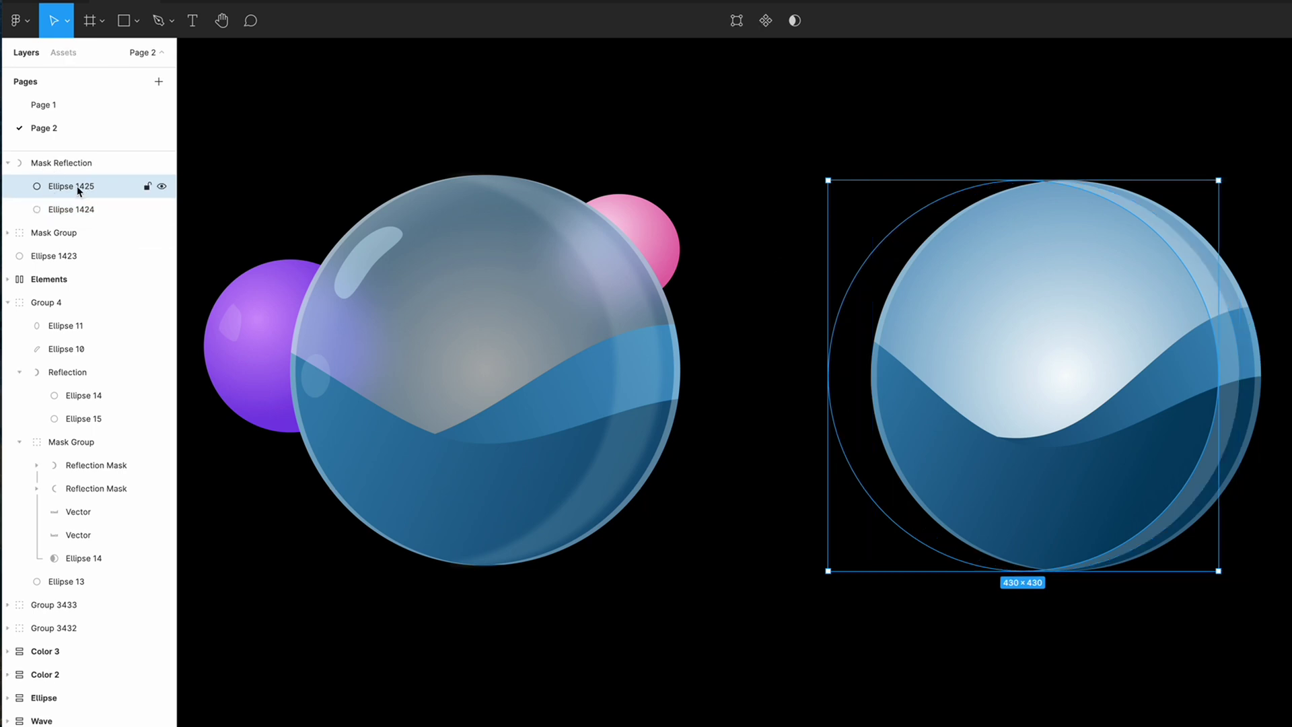
{"action": "key", "text": "Return"}
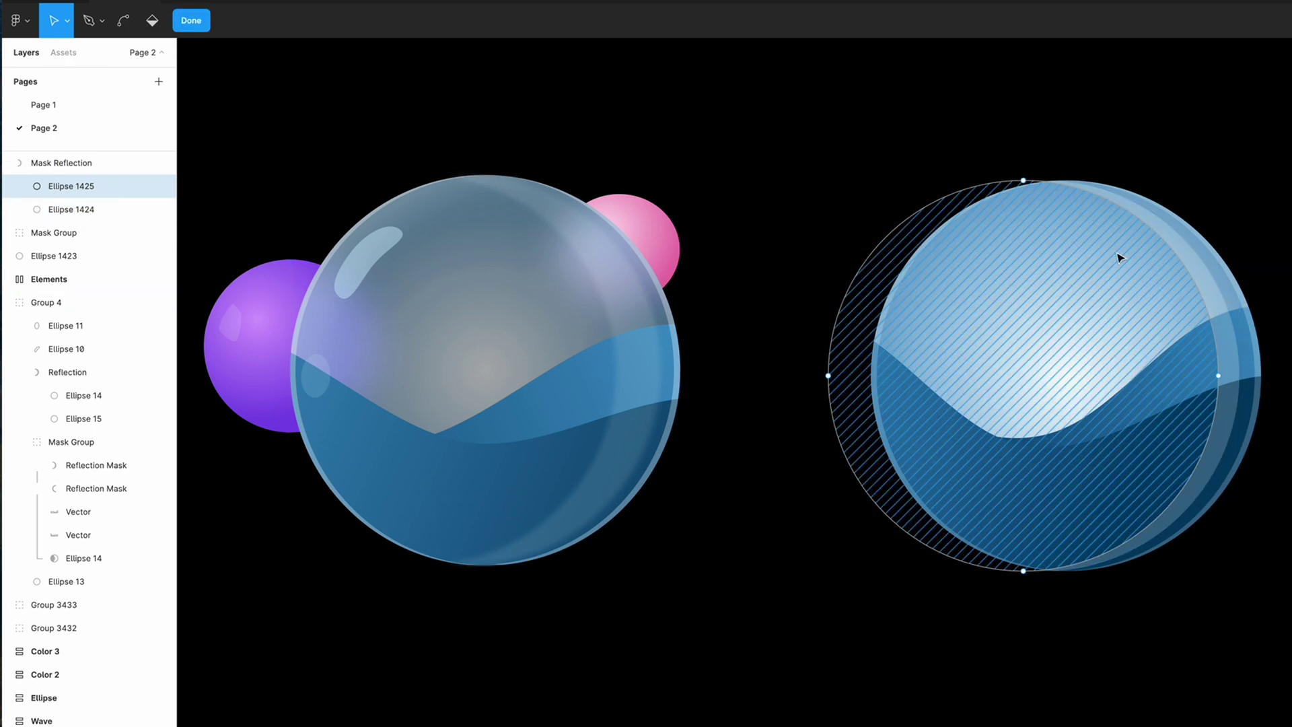
{"action": "left_click_drag", "start_coordinate": [751, 111], "coordinate": [1238, 716]}
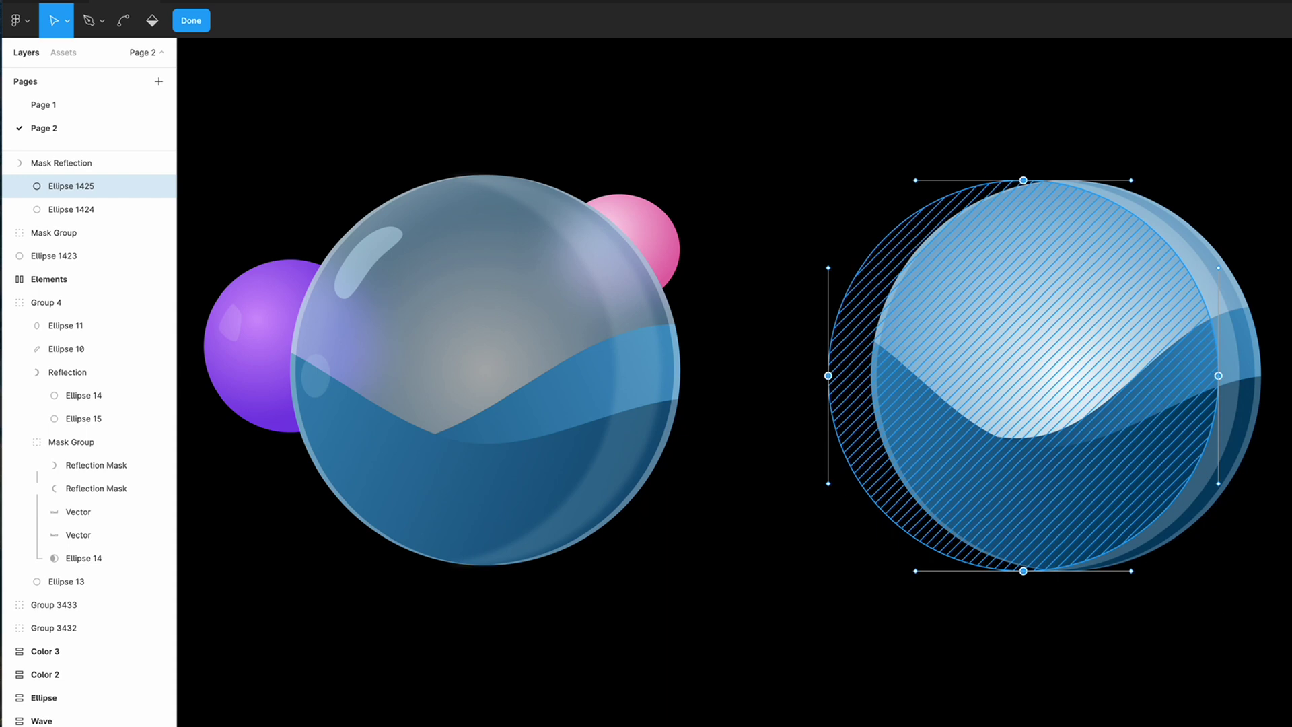
{"action": "key", "text": "shift+Left"}
{"action": "key", "text": "shift+Left"}
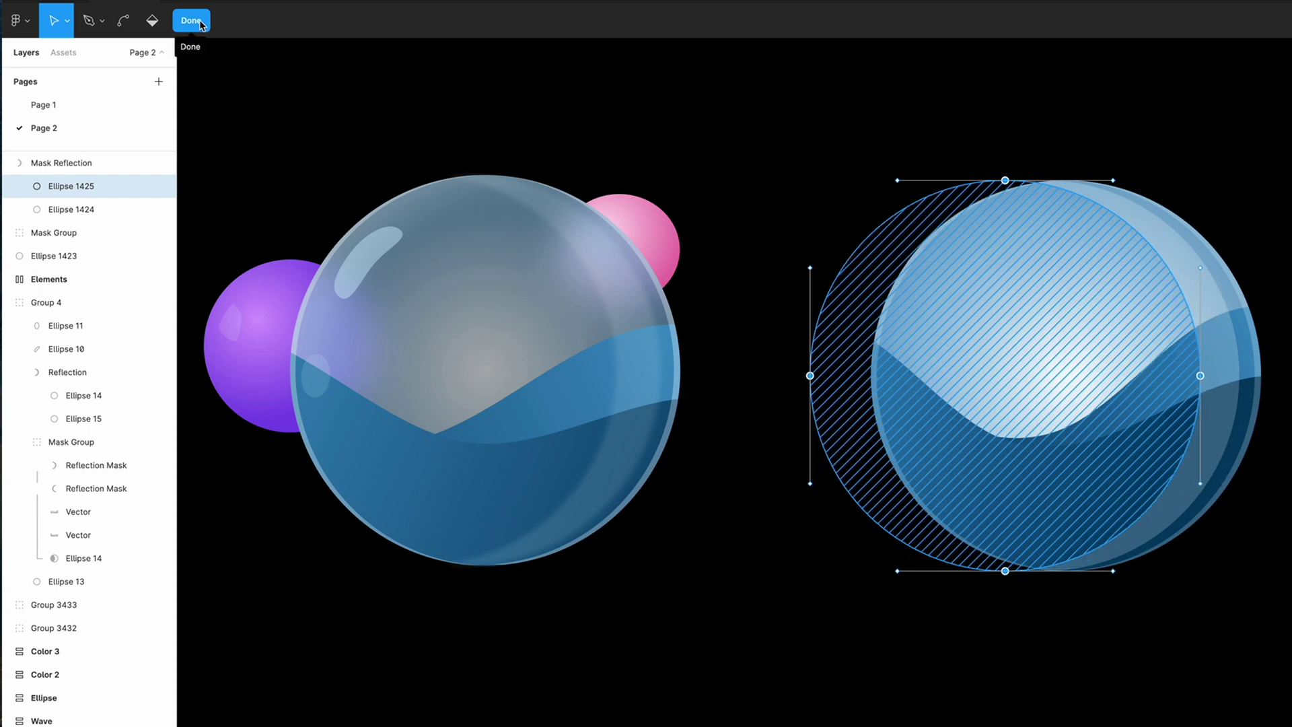
{"action": "left_click", "coordinate": [196, 22]}
{"action": "left_click", "coordinate": [1129, 131]}
Add a layer blur of 6 to the widened Mask Reflection crescent.
{"action": "left_click", "coordinate": [1215, 350]}
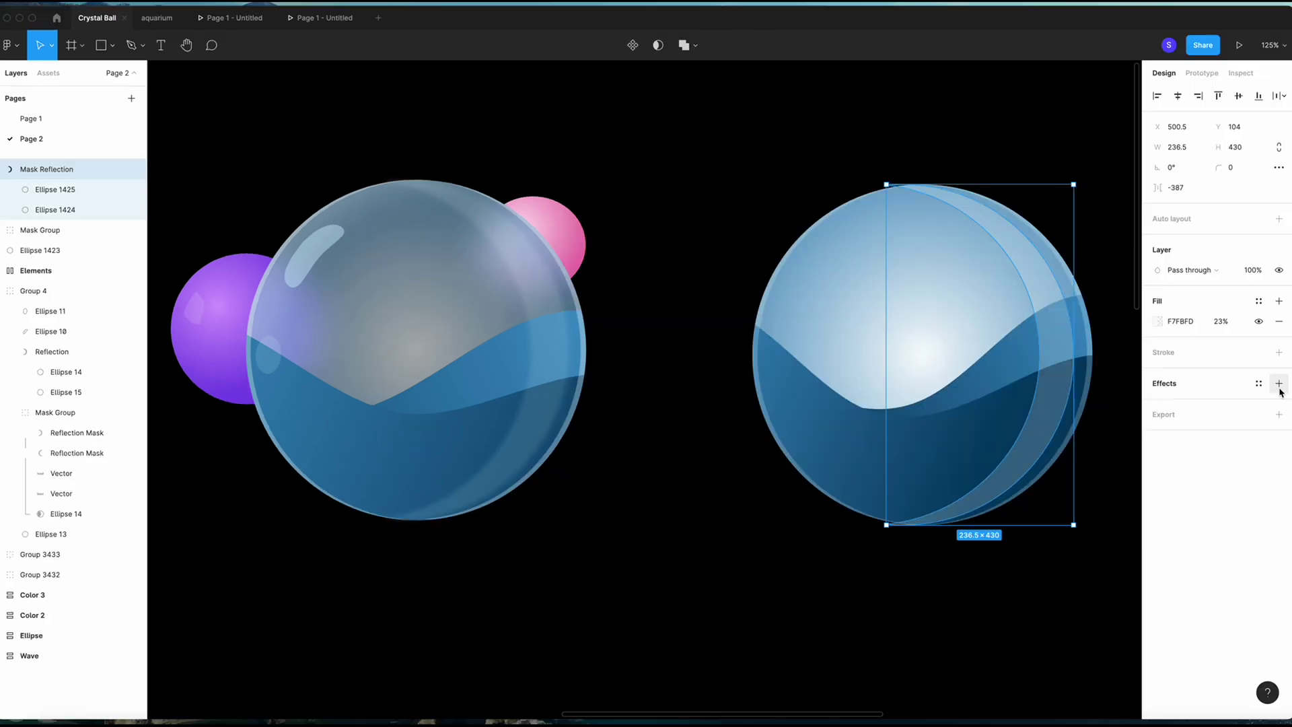
{"action": "left_click", "coordinate": [1280, 384]}
{"action": "left_click", "coordinate": [1197, 406]}
{"action": "left_click", "coordinate": [1197, 419]}
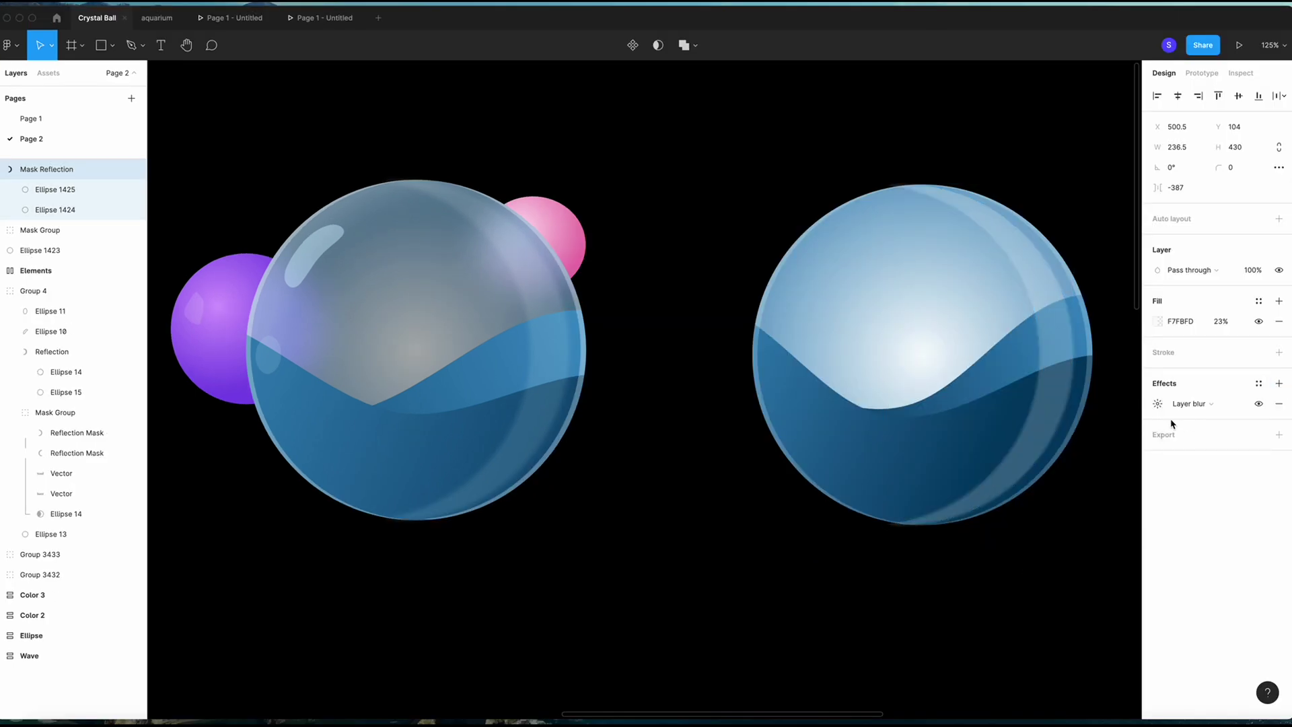
{"action": "left_click", "coordinate": [1157, 404]}
{"action": "left_click", "coordinate": [1024, 434]}
{"action": "type", "text": "6"}
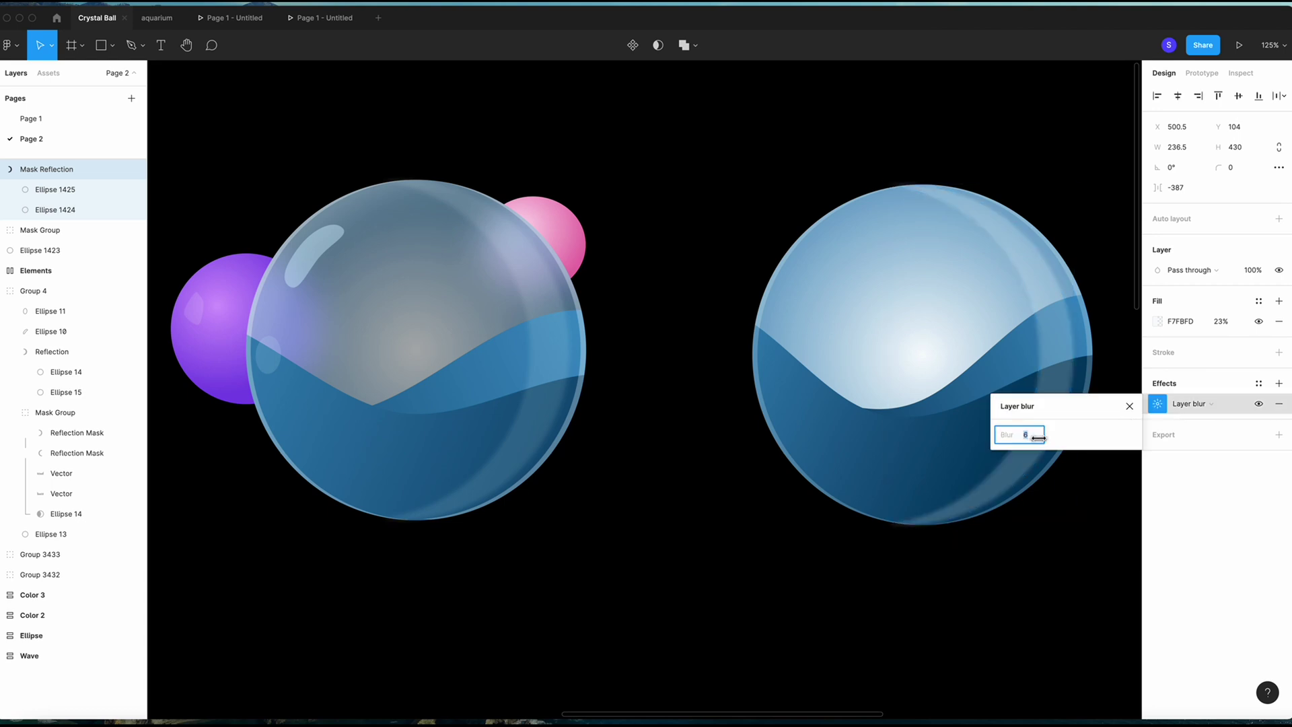
{"action": "key", "text": "Return"}
{"action": "left_click", "coordinate": [791, 132]}
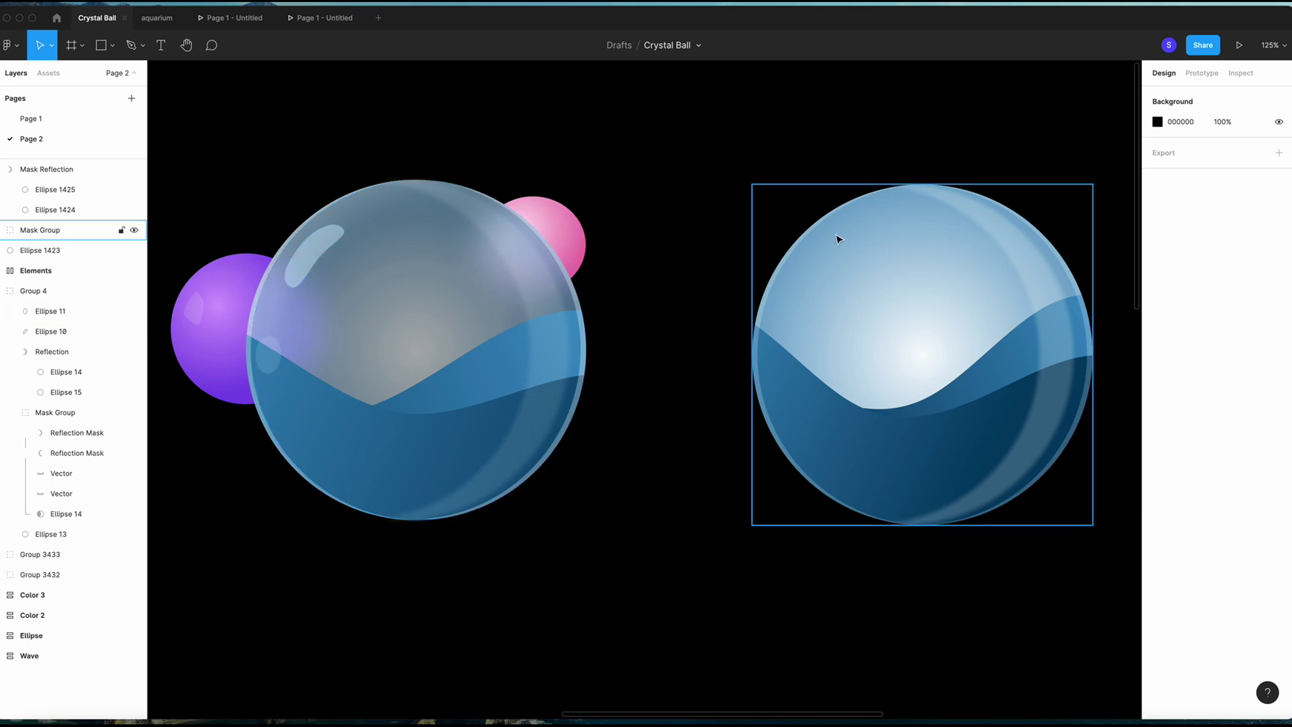
Draw an ellipse about 35 × 91 in the ball's upper-left area and rotate it about -43° to follow the edge.
{"action": "key", "text": "o"}
{"action": "left_click_drag", "start_coordinate": [840, 230], "coordinate": [812, 297]}
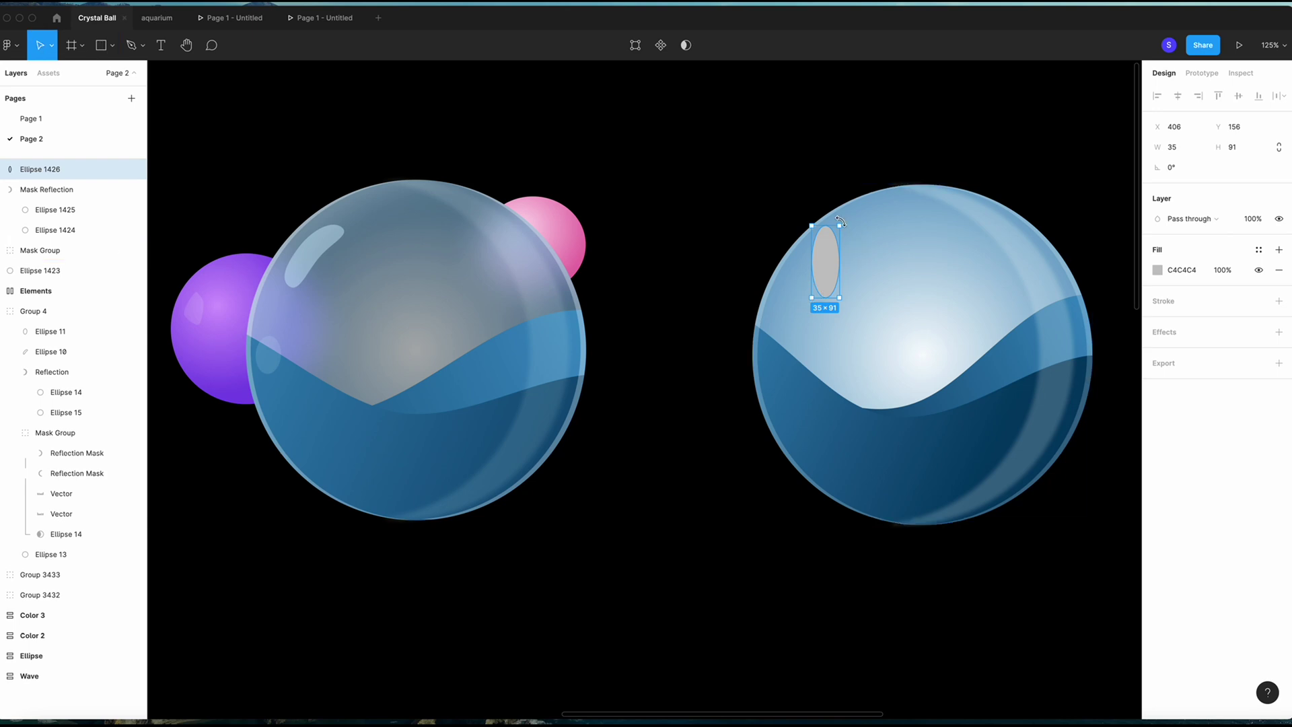
{"action": "left_click_drag", "start_coordinate": [842, 221], "coordinate": [822, 262]}
Reshape the tilted ellipse into a curved highlight by moving its inner and outer side points toward the ball's edge.
{"action": "double_click", "coordinate": [816, 261]}
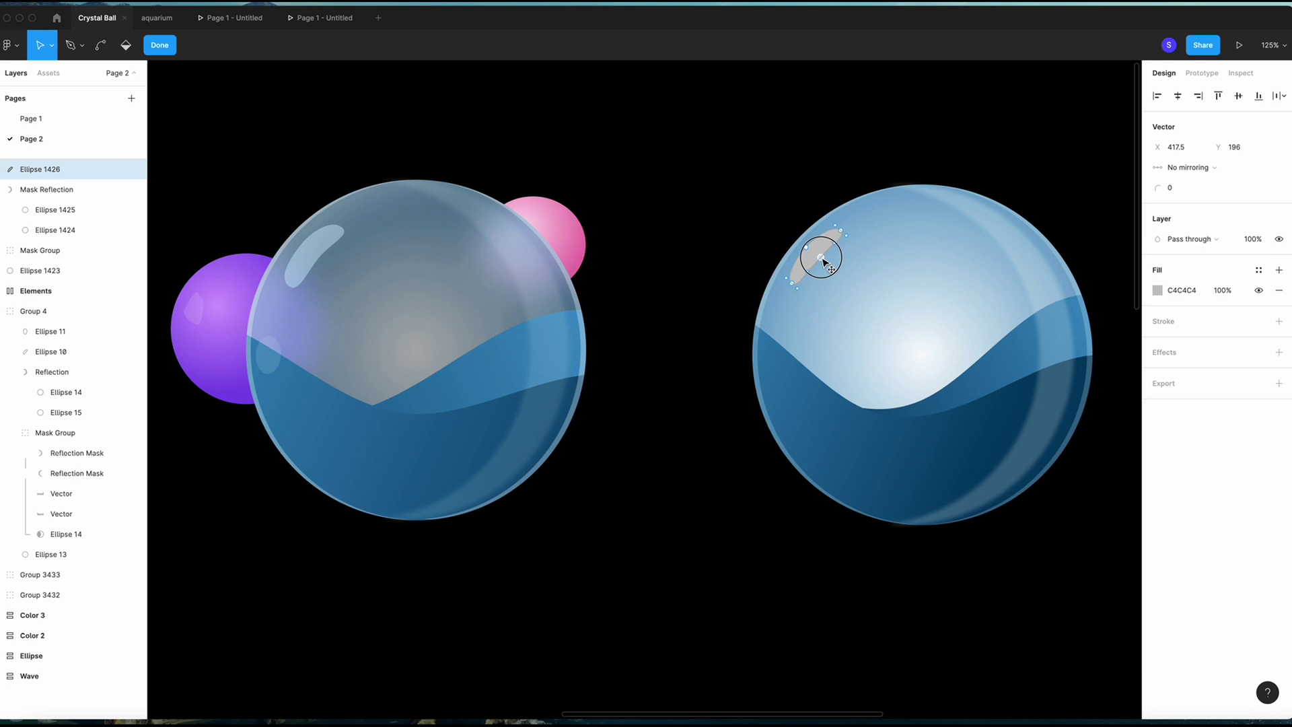
{"action": "left_click", "coordinate": [804, 245]}
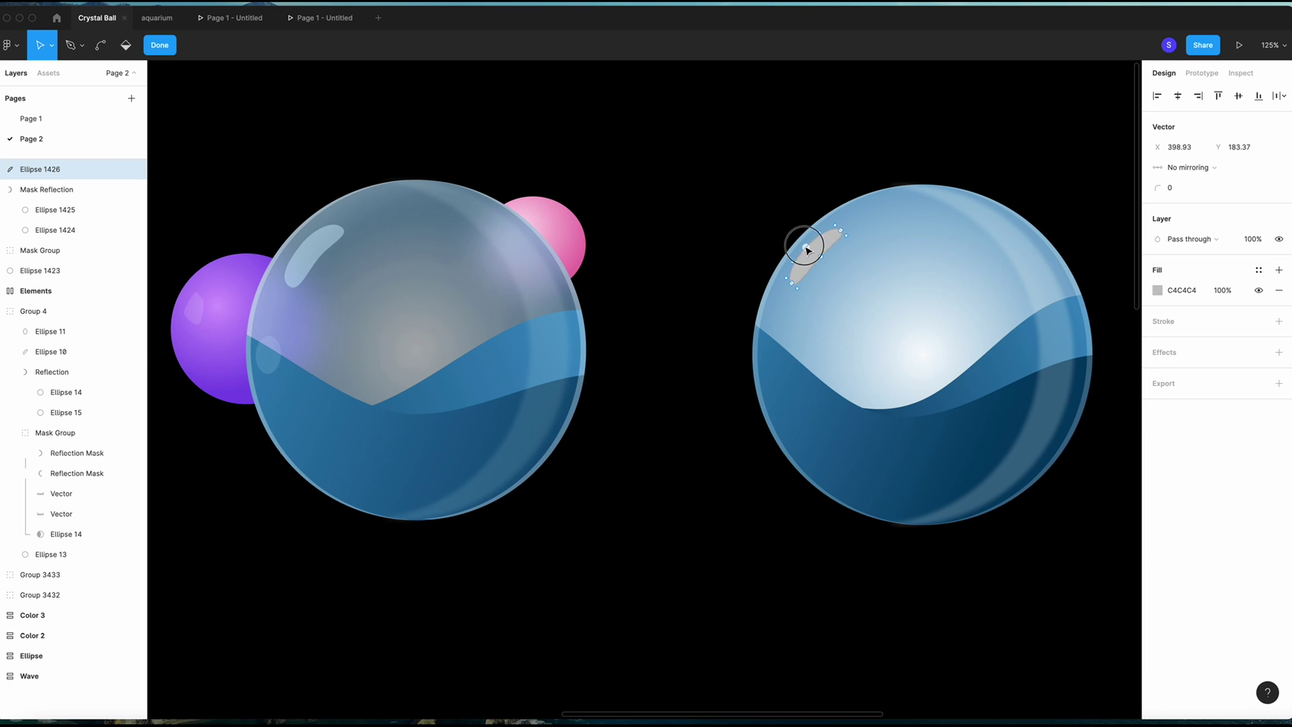
{"action": "left_click", "coordinate": [805, 243]}
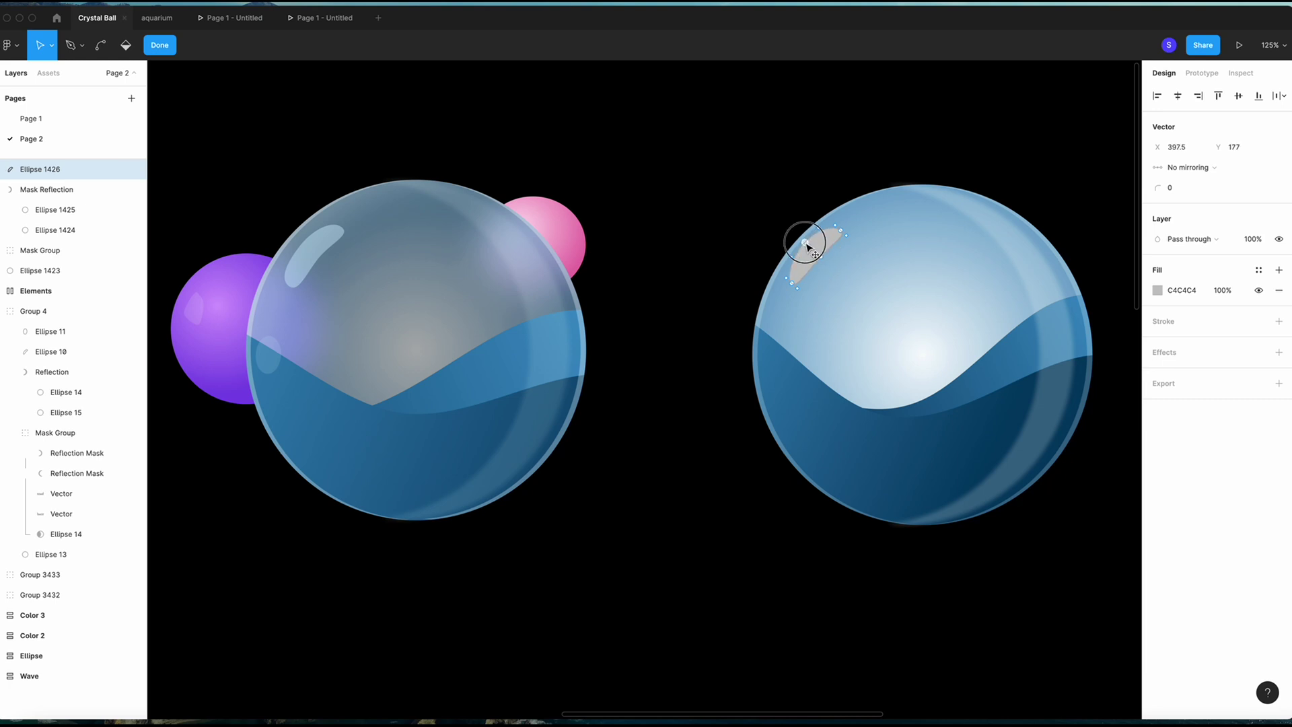
{"action": "left_click", "coordinate": [160, 45]}
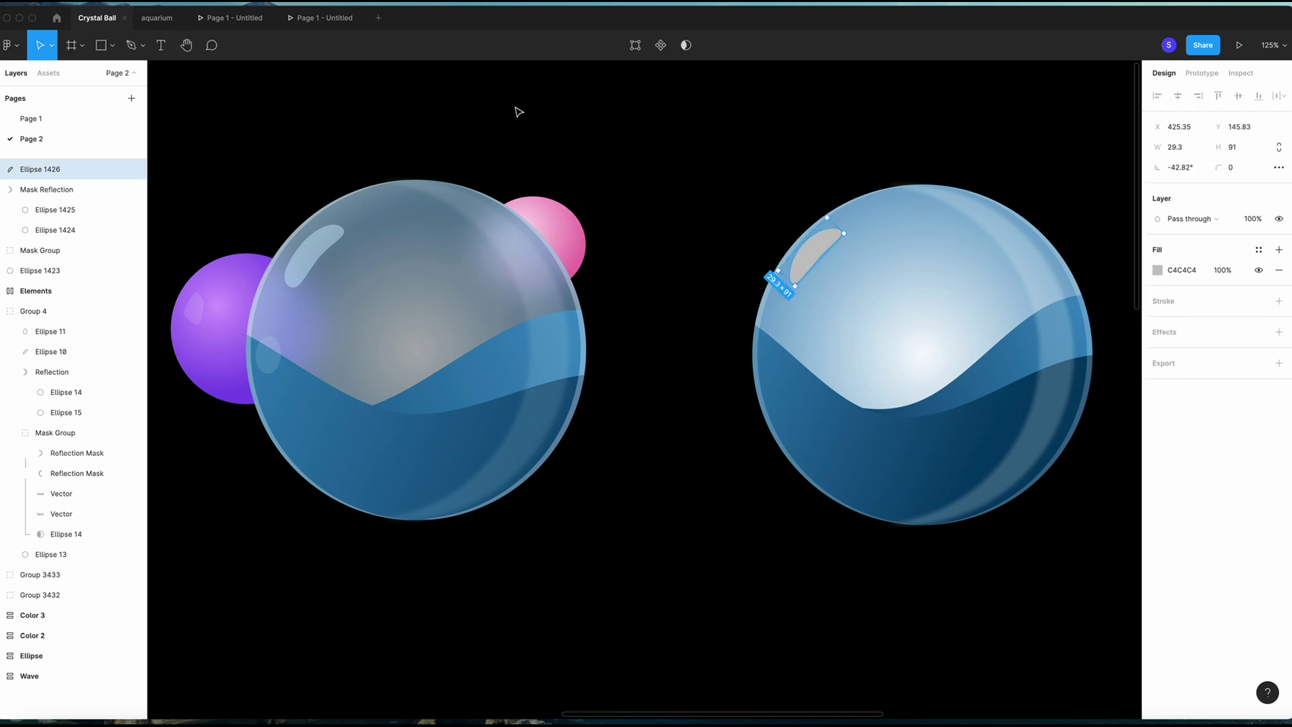
{"action": "key", "text": "Escape"}
Draw a second, smaller ellipse about 31 × 42 near the ball's left edge, below the curved highlight, rotated slightly.
{"action": "key", "text": "o"}
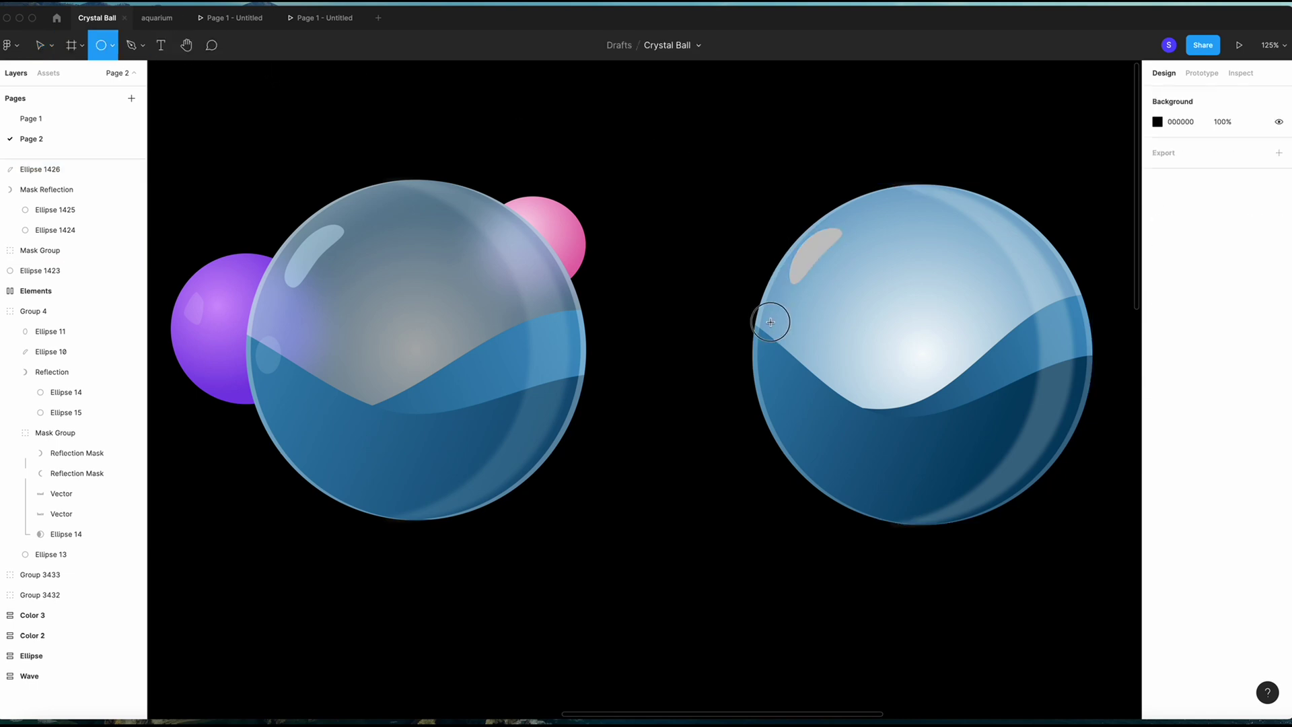
{"action": "left_click_drag", "start_coordinate": [770, 320], "coordinate": [801, 362]}
{"action": "left_click_drag", "start_coordinate": [806, 316], "coordinate": [786, 358]}
{"action": "key", "text": "k"}
{"action": "left_click", "coordinate": [868, 269]}
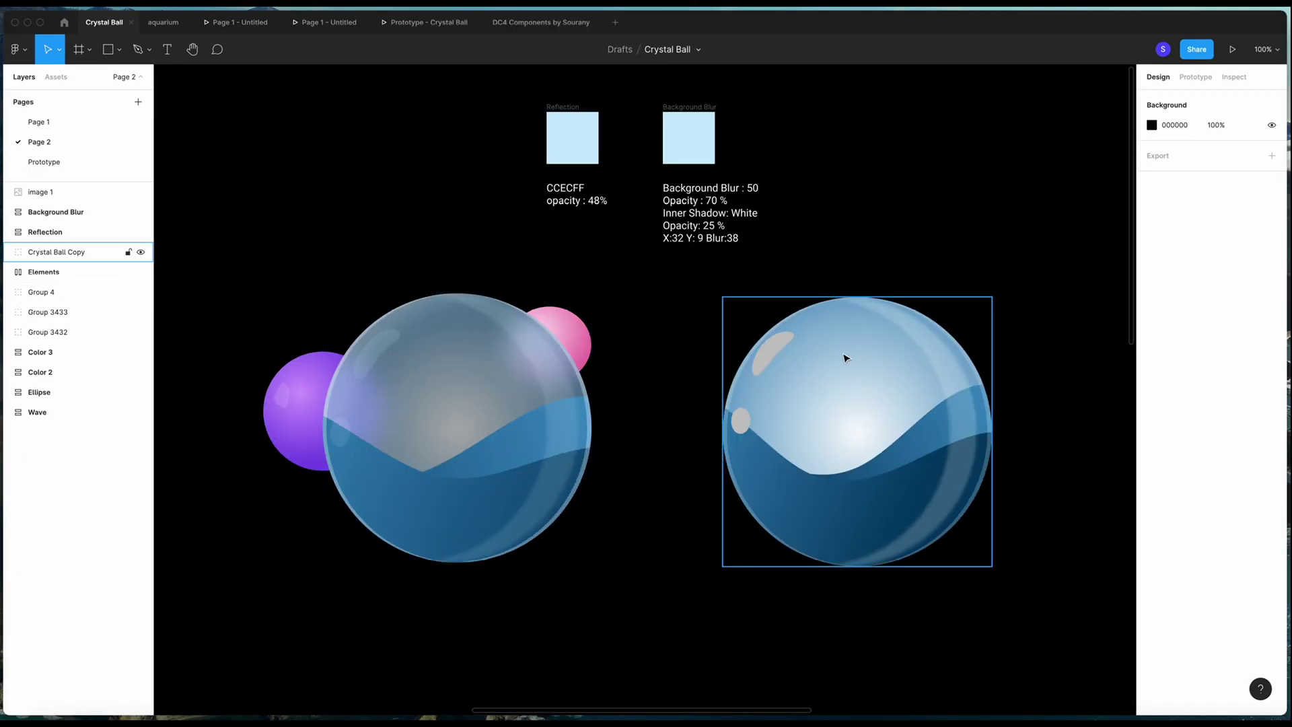
Fill the curved highlight with CCECFF sampled from the Reflection swatch and set the fill opacity to 48%.
{"action": "double_click", "coordinate": [777, 353]}
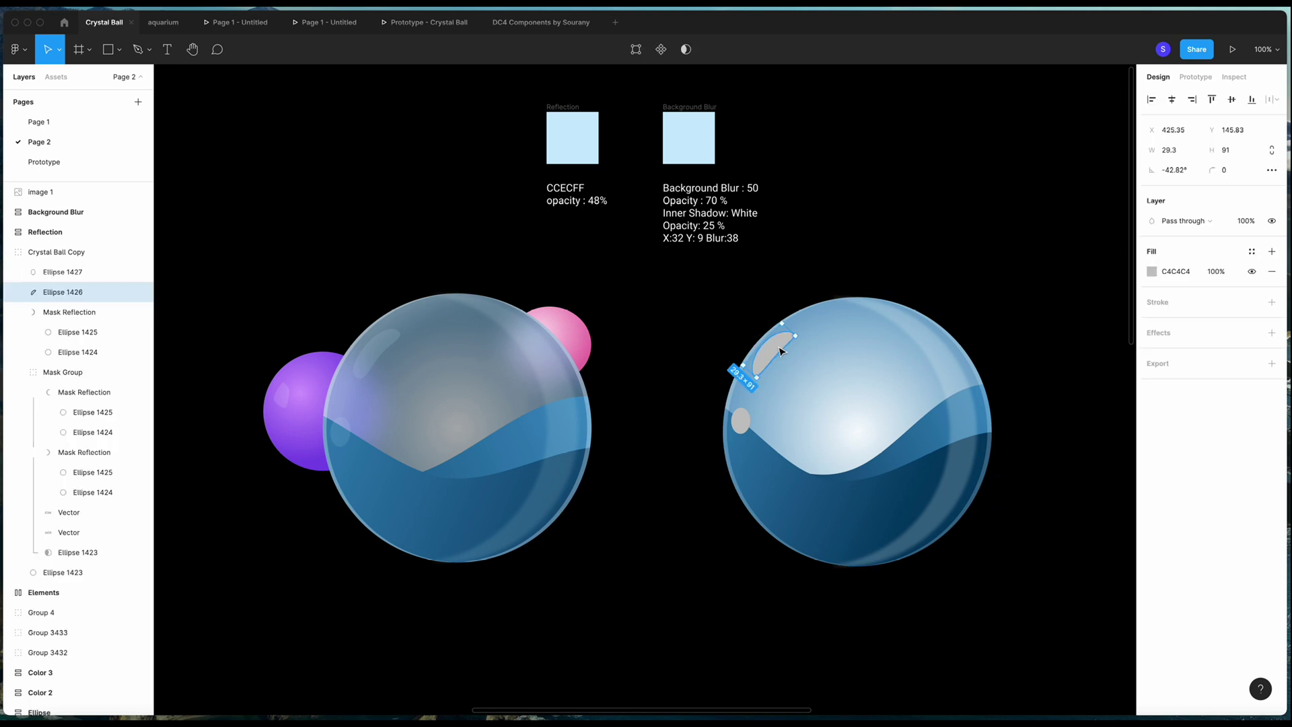
{"action": "left_click", "coordinate": [1152, 271]}
{"action": "left_click", "coordinate": [1004, 463]}
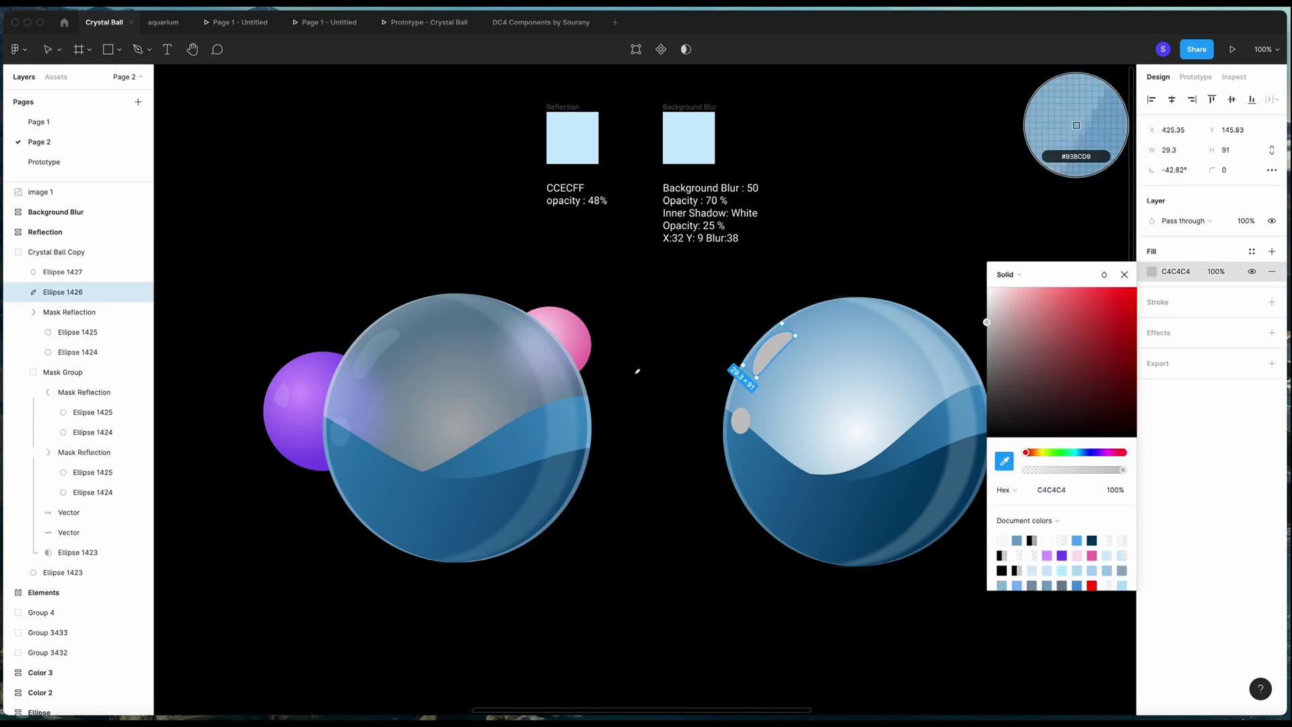
{"action": "left_click", "coordinate": [572, 138]}
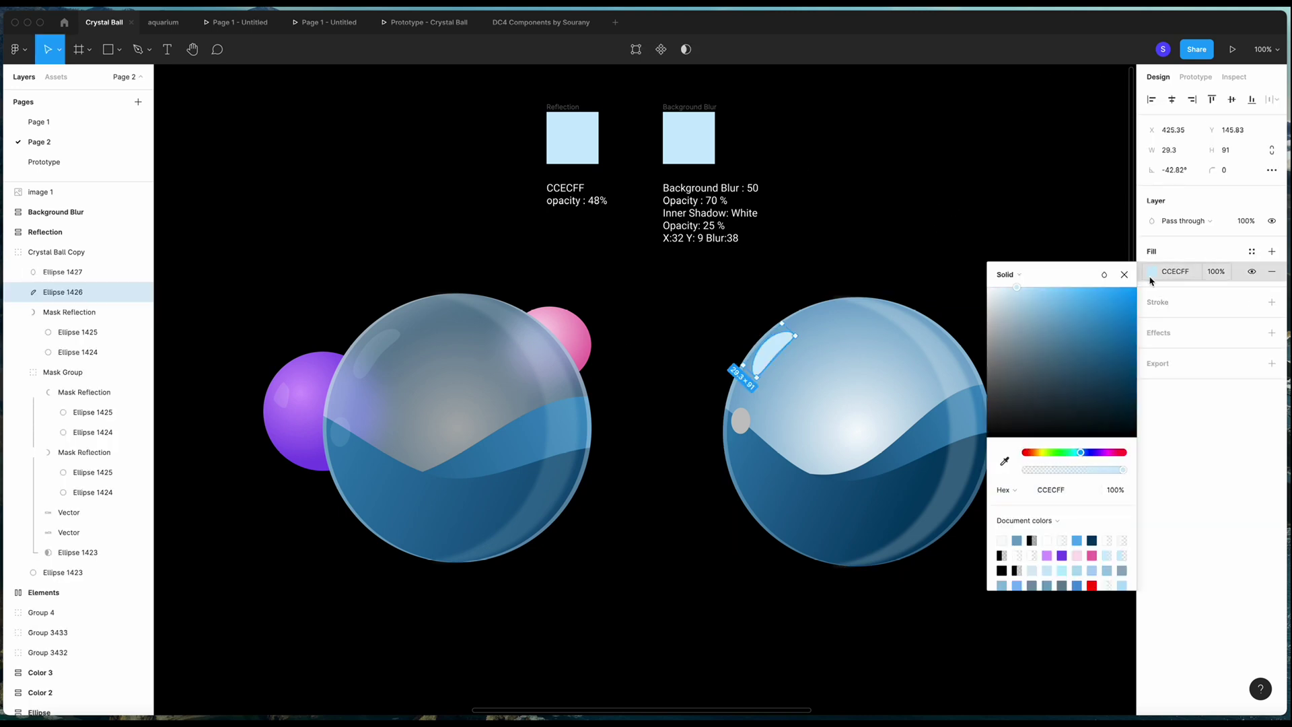
{"action": "left_click", "coordinate": [1114, 492]}
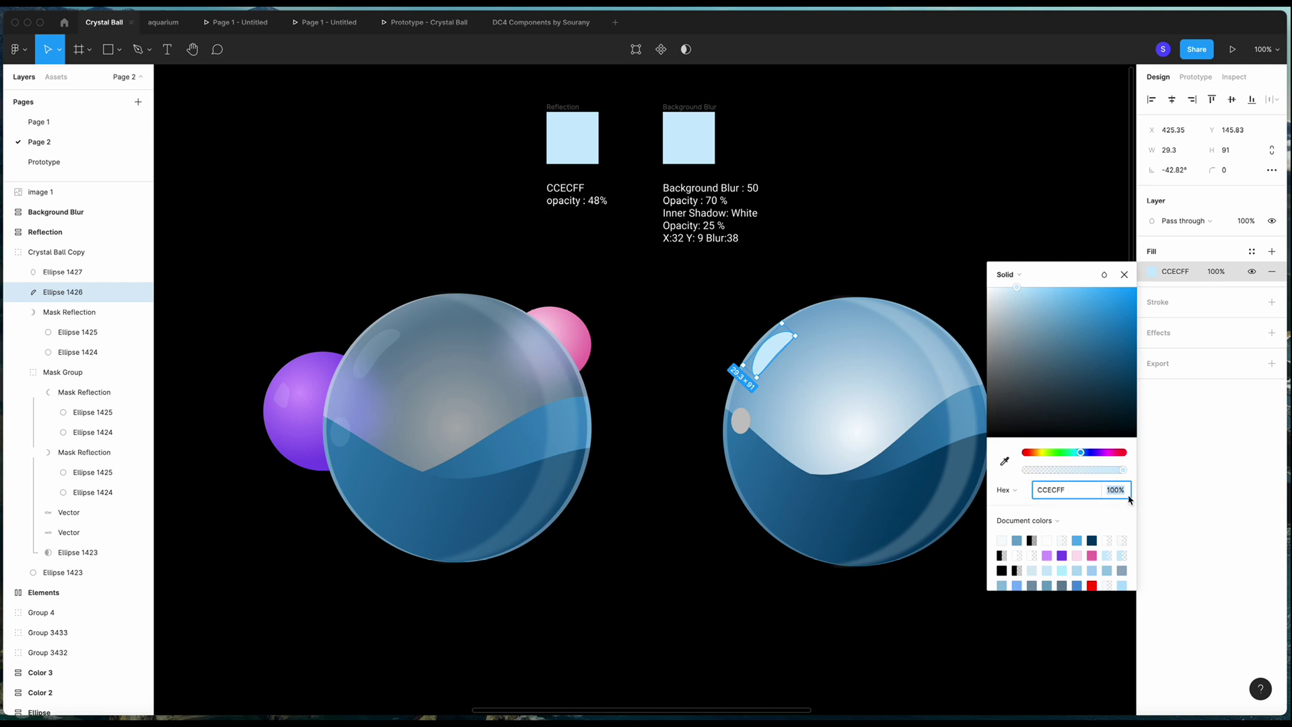
{"action": "type", "text": "48"}
{"action": "key", "text": "Return"}
{"action": "key", "text": "Escape"}
Copy the curved highlight's properties and paste them onto the small ellipse at the ball's left edge.
{"action": "right_click", "coordinate": [103, 294]}
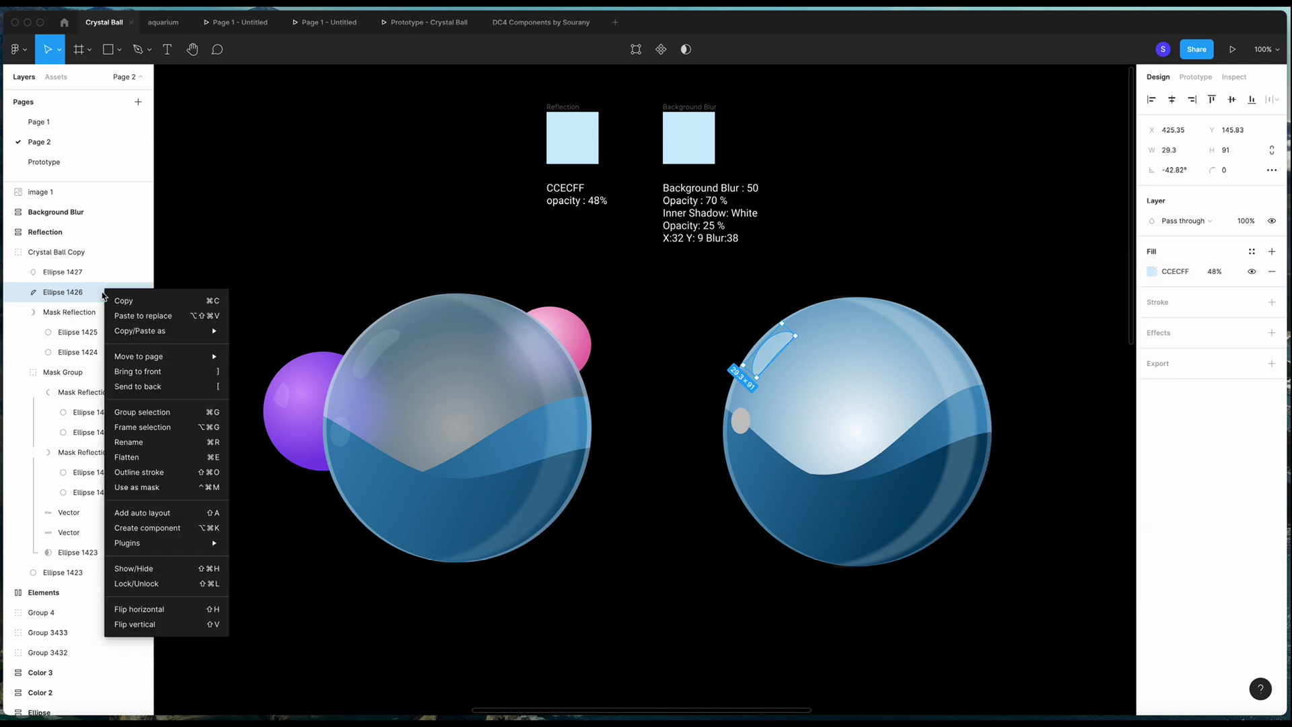
{"action": "mouse_move", "coordinate": [207, 333]}
{"action": "left_click", "coordinate": [333, 390]}
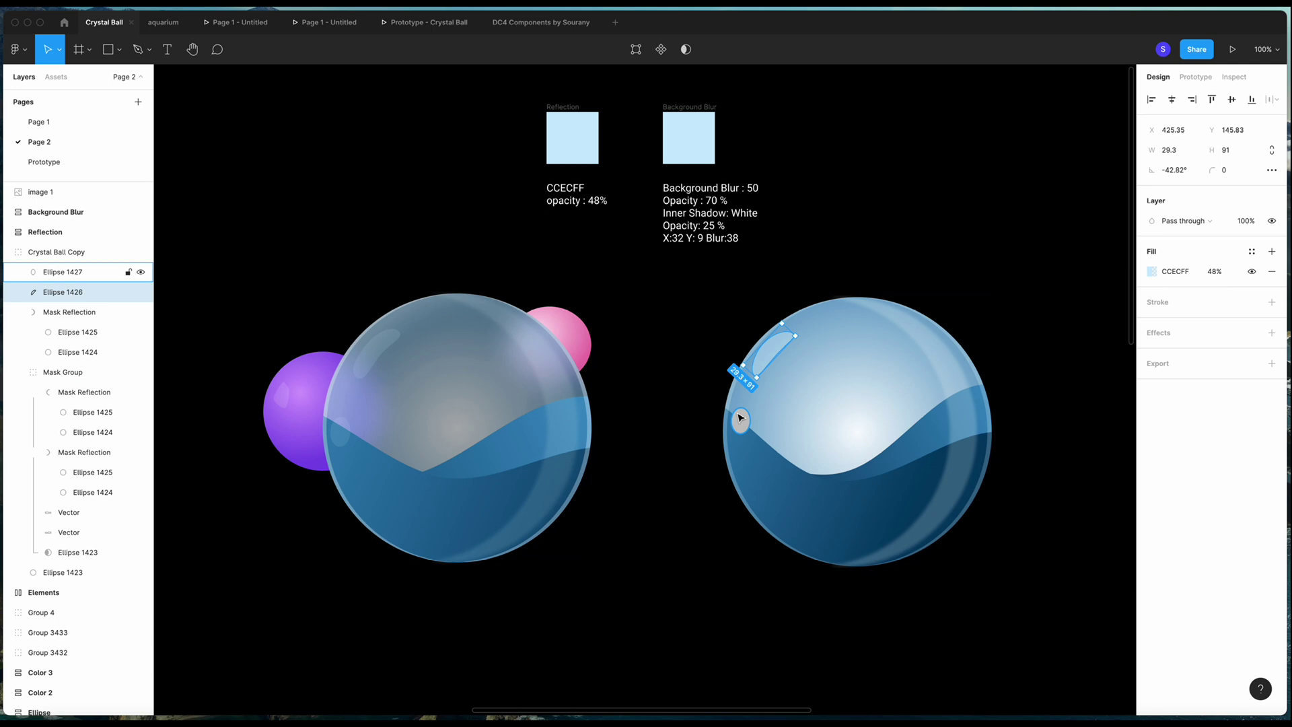
{"action": "left_click", "coordinate": [741, 422]}
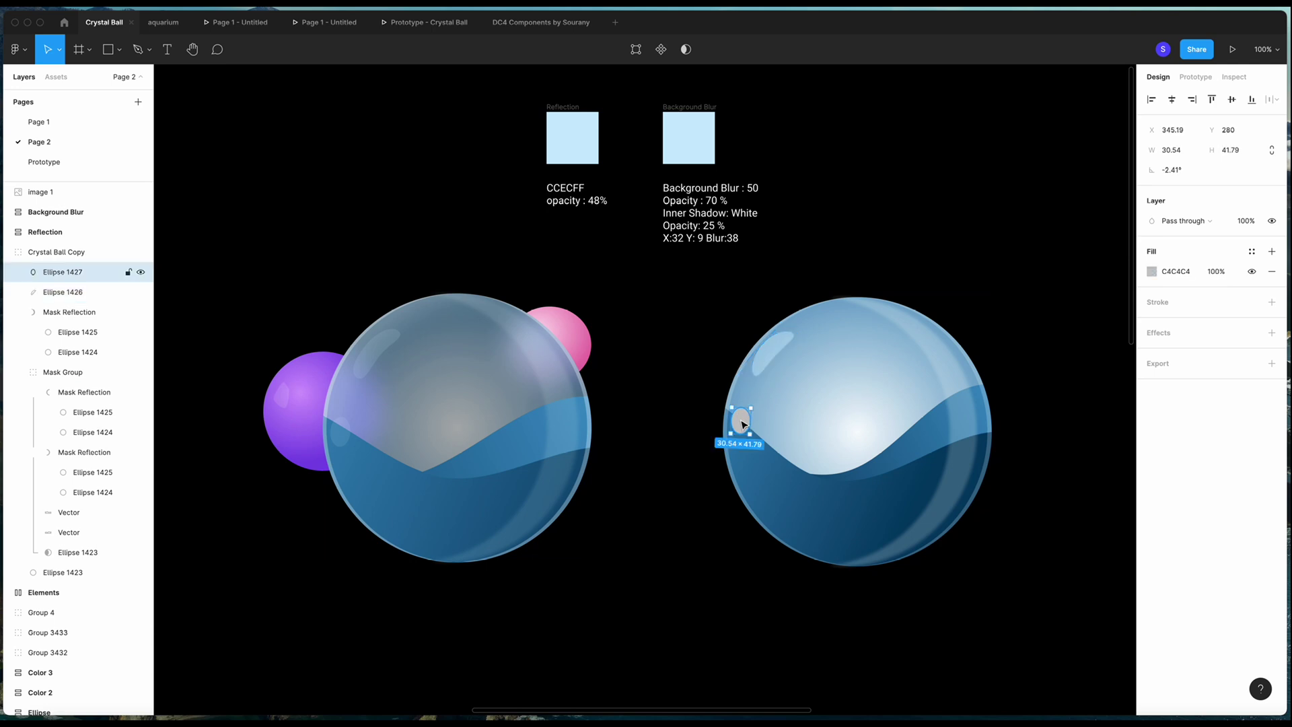
{"action": "right_click", "coordinate": [72, 272]}
{"action": "mouse_move", "coordinate": [119, 316]}
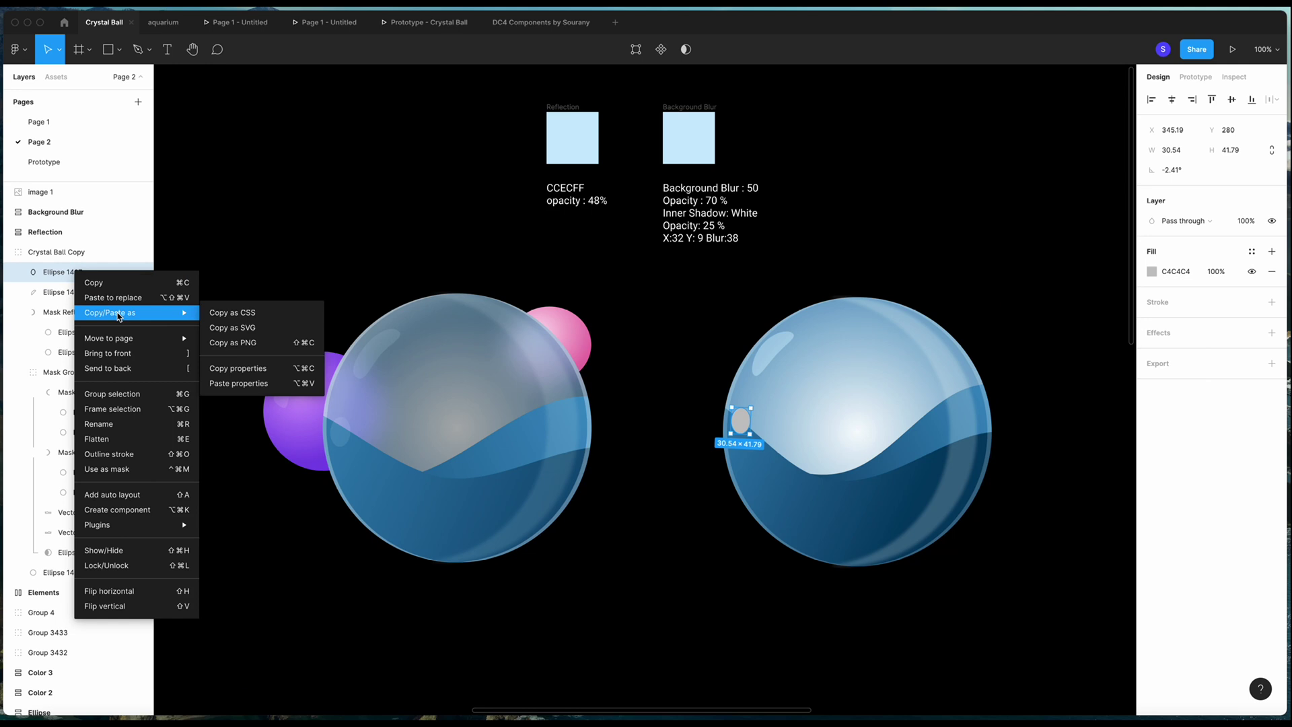
{"action": "left_click", "coordinate": [256, 385]}
{"action": "left_click", "coordinate": [662, 514]}
Set the fill opacity of both the curved highlight and the small ellipse to 13%.
{"action": "left_click", "coordinate": [761, 366]}
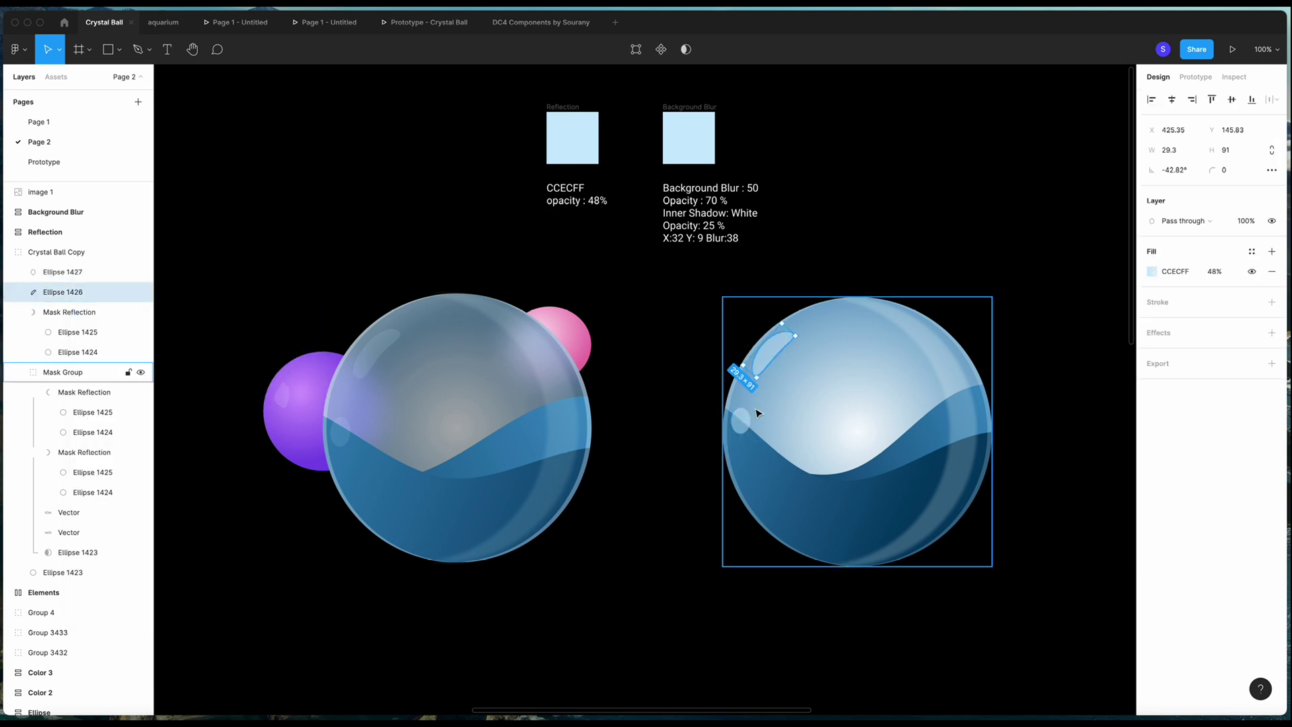
{"action": "left_click", "coordinate": [740, 422], "text": "shift"}
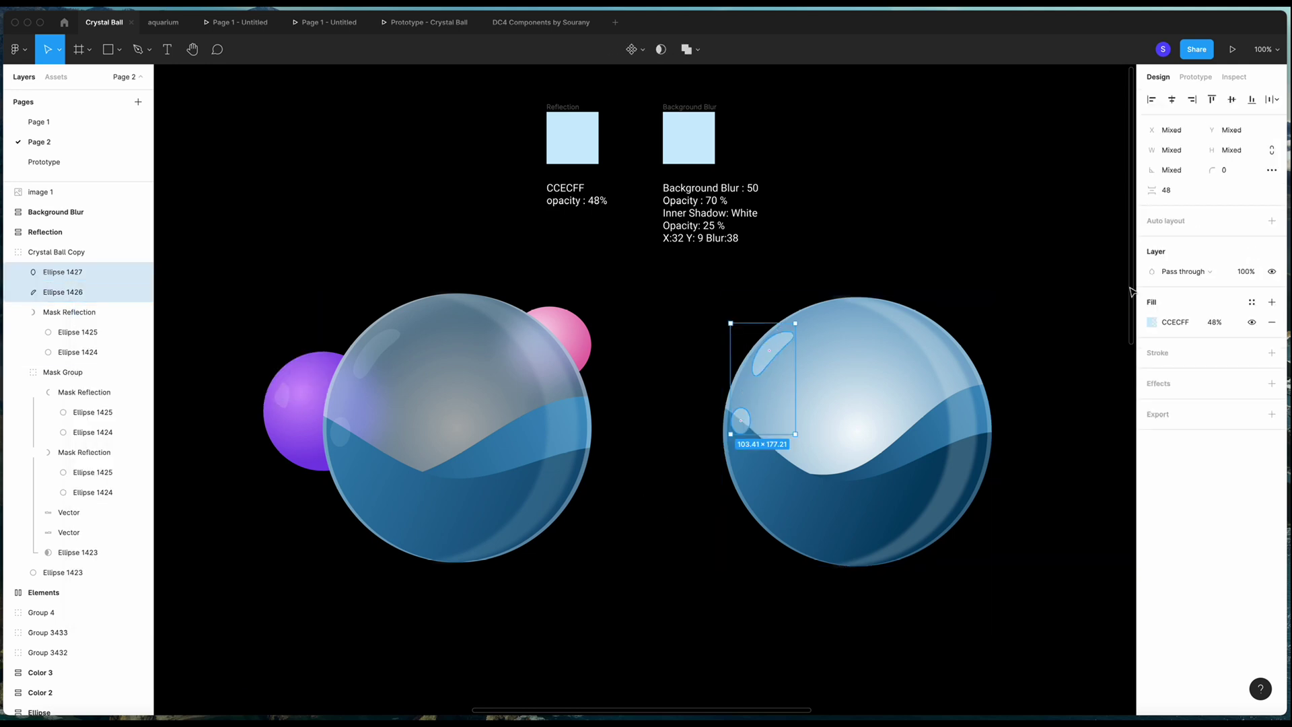
{"action": "left_click", "coordinate": [1215, 322]}
{"action": "type", "text": "1"}
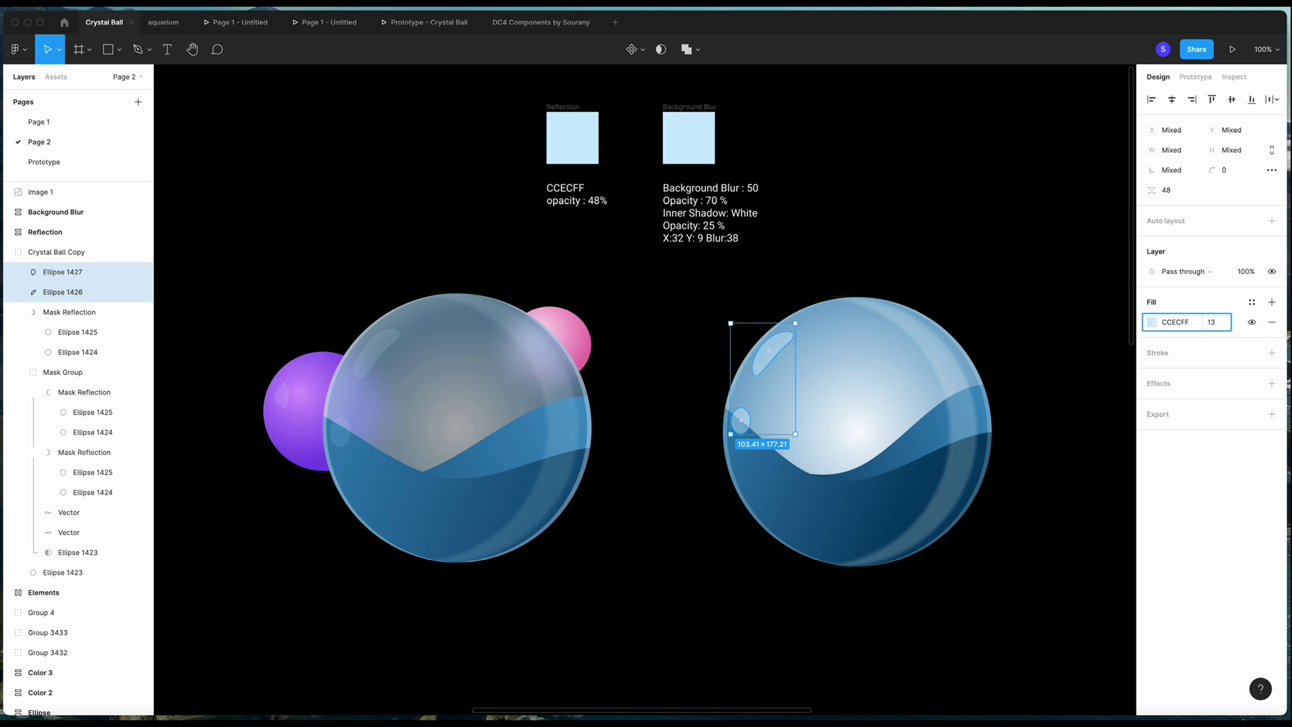
{"action": "type", "text": "3"}
{"action": "key", "text": "Return"}
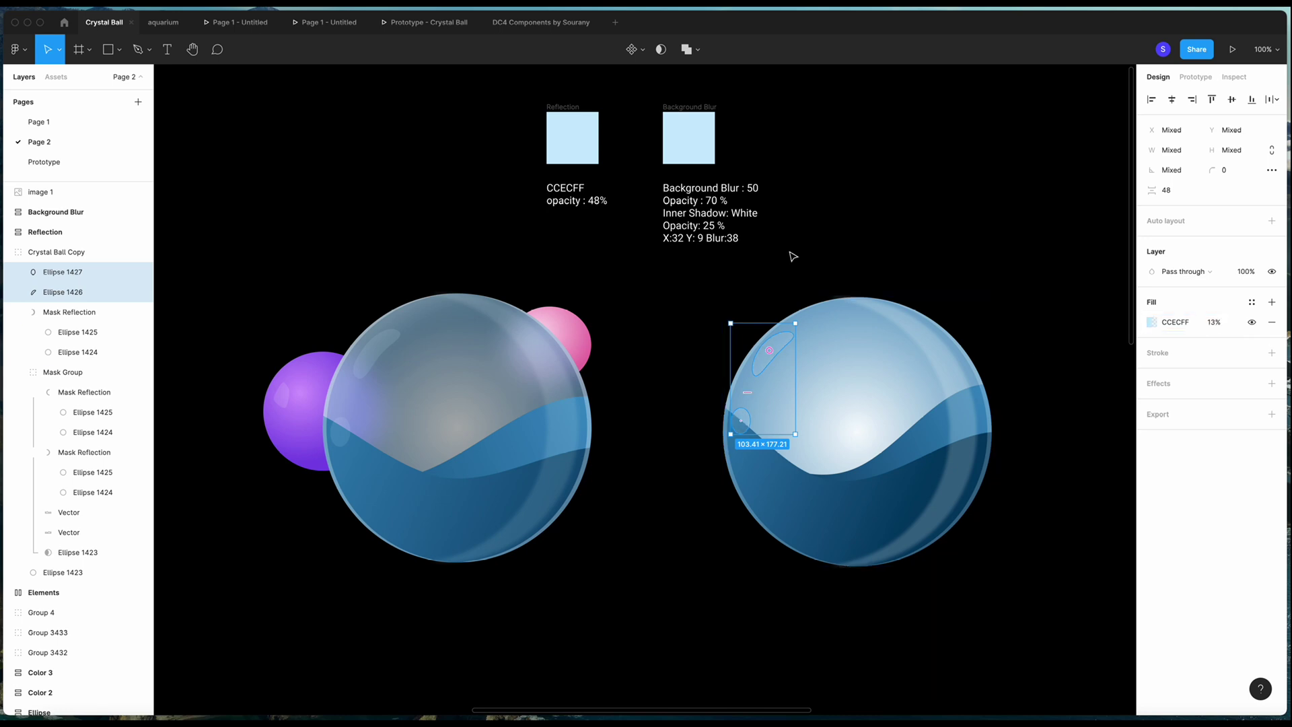
{"action": "left_click", "coordinate": [793, 256]}
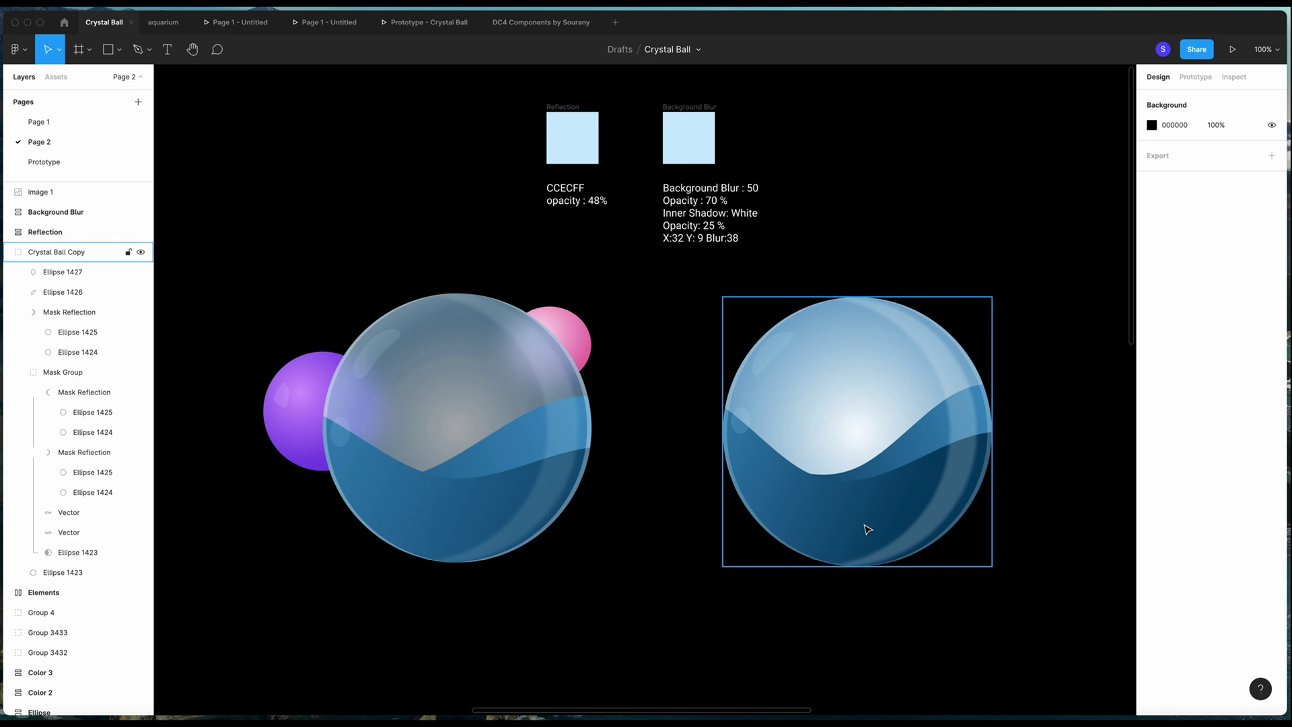
Add a background blur effect of 50 to the ball's base ellipse in the Crystal Ball Copy group.
{"action": "left_click", "coordinate": [43, 572]}
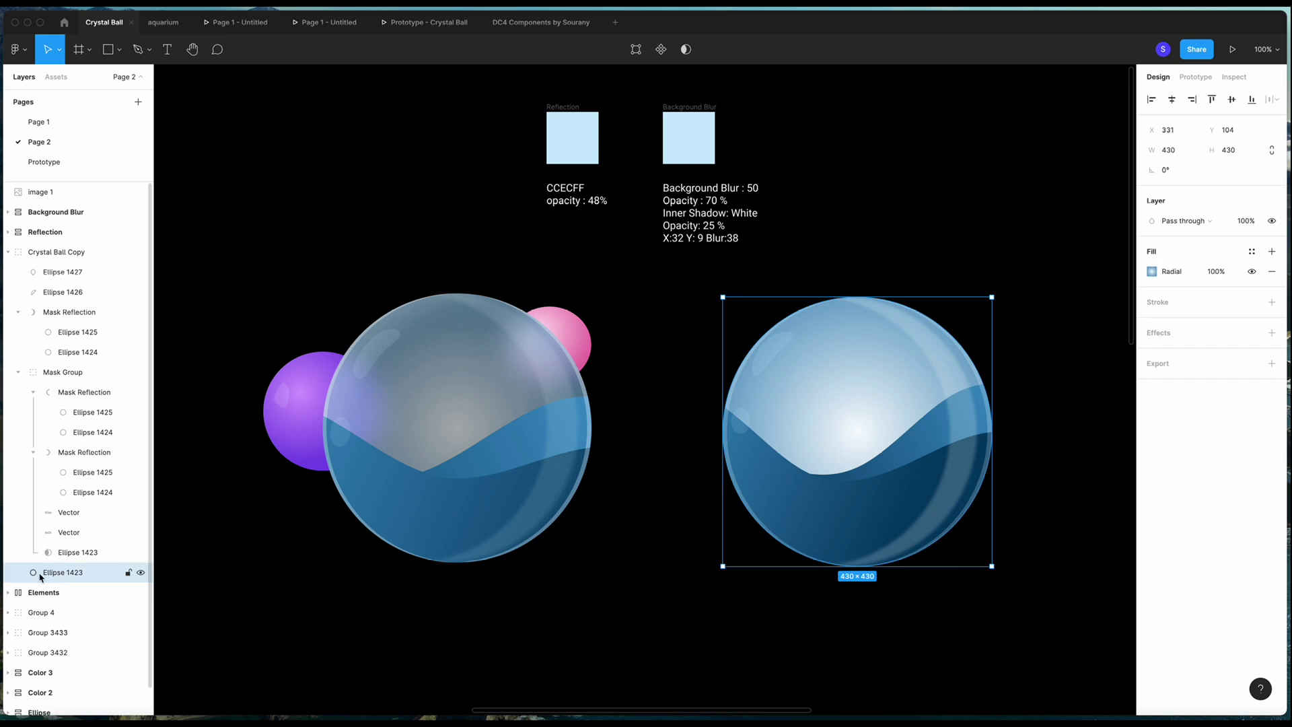
{"action": "left_click", "coordinate": [1272, 333]}
{"action": "left_click", "coordinate": [1202, 352]}
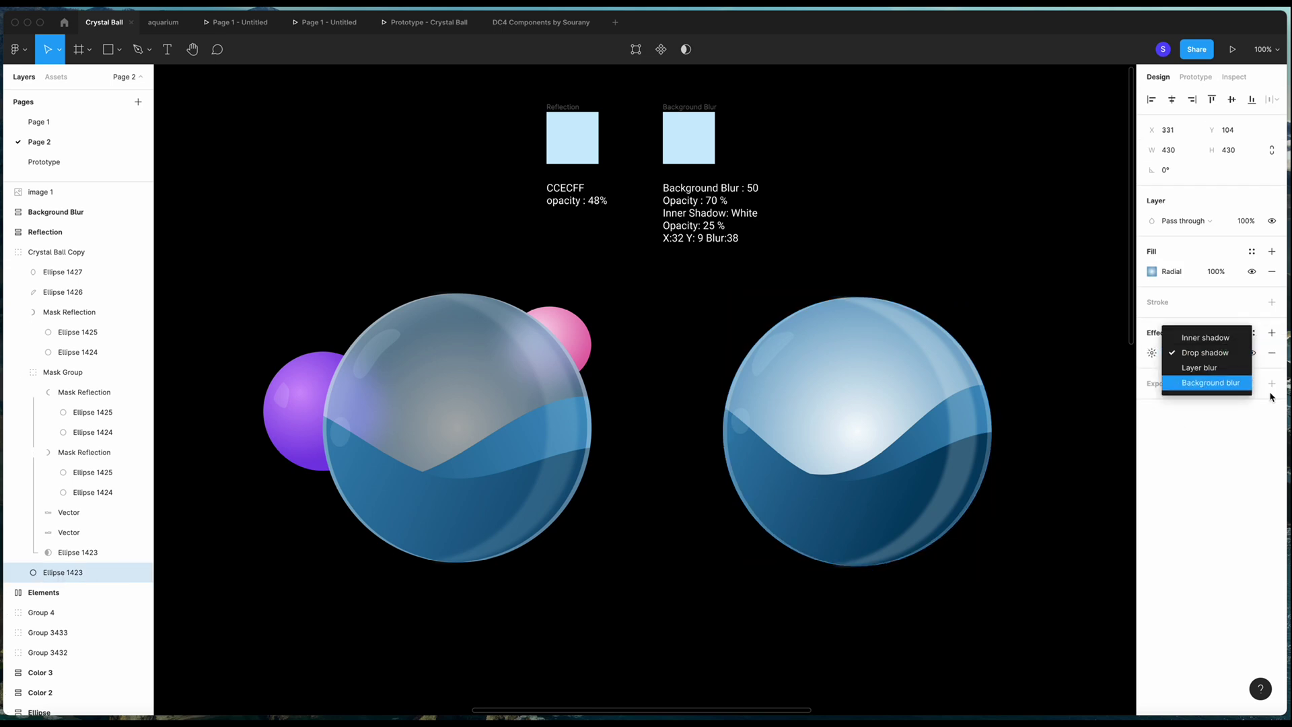
{"action": "left_click", "coordinate": [1212, 383]}
{"action": "left_click", "coordinate": [1152, 353]}
{"action": "left_click", "coordinate": [1037, 385]}
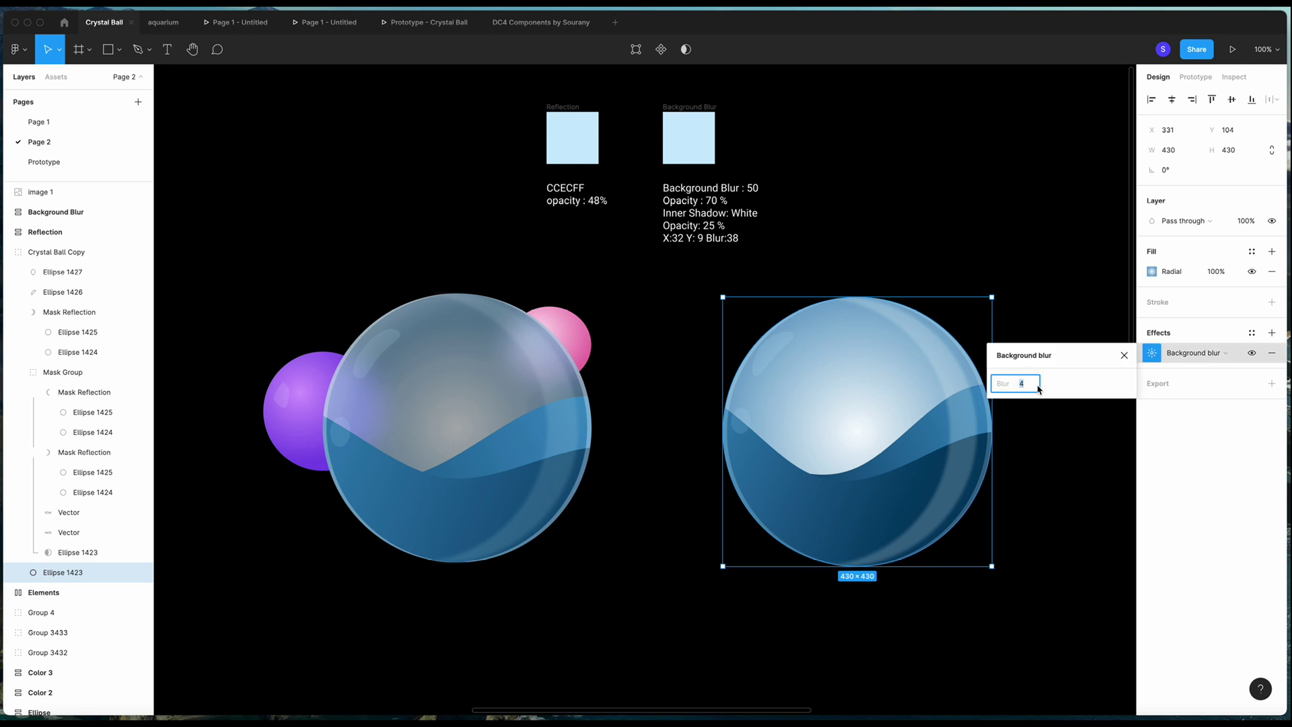
{"action": "type", "text": "50"}
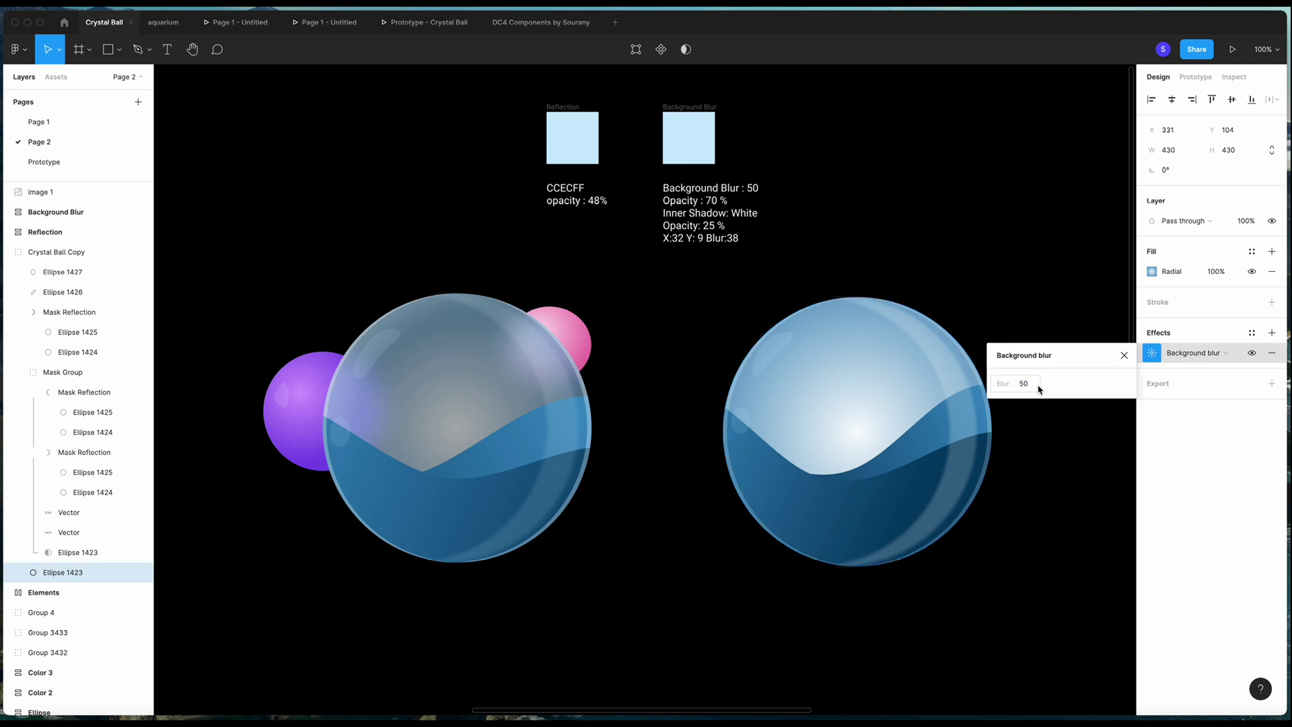
Set the base ellipse's radial fill opacity to 70%.
{"action": "left_click", "coordinate": [1216, 273]}
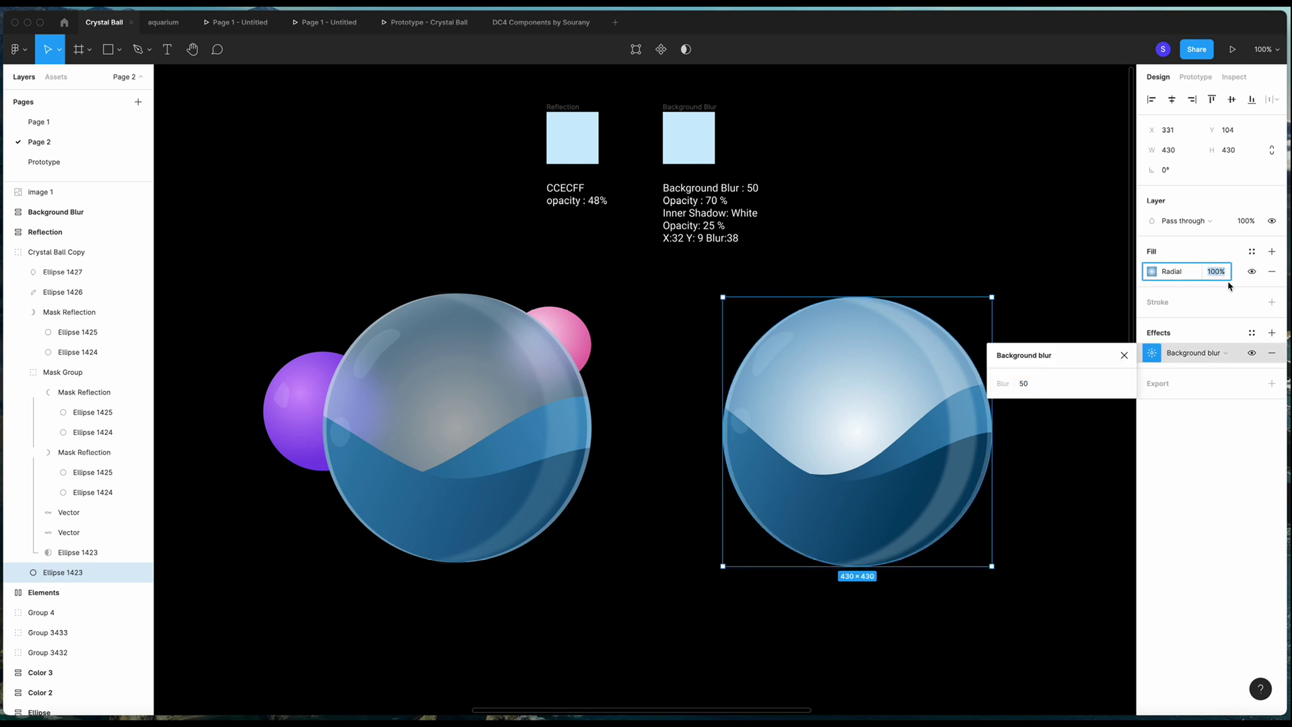
{"action": "type", "text": "70"}
{"action": "key", "text": "Return"}
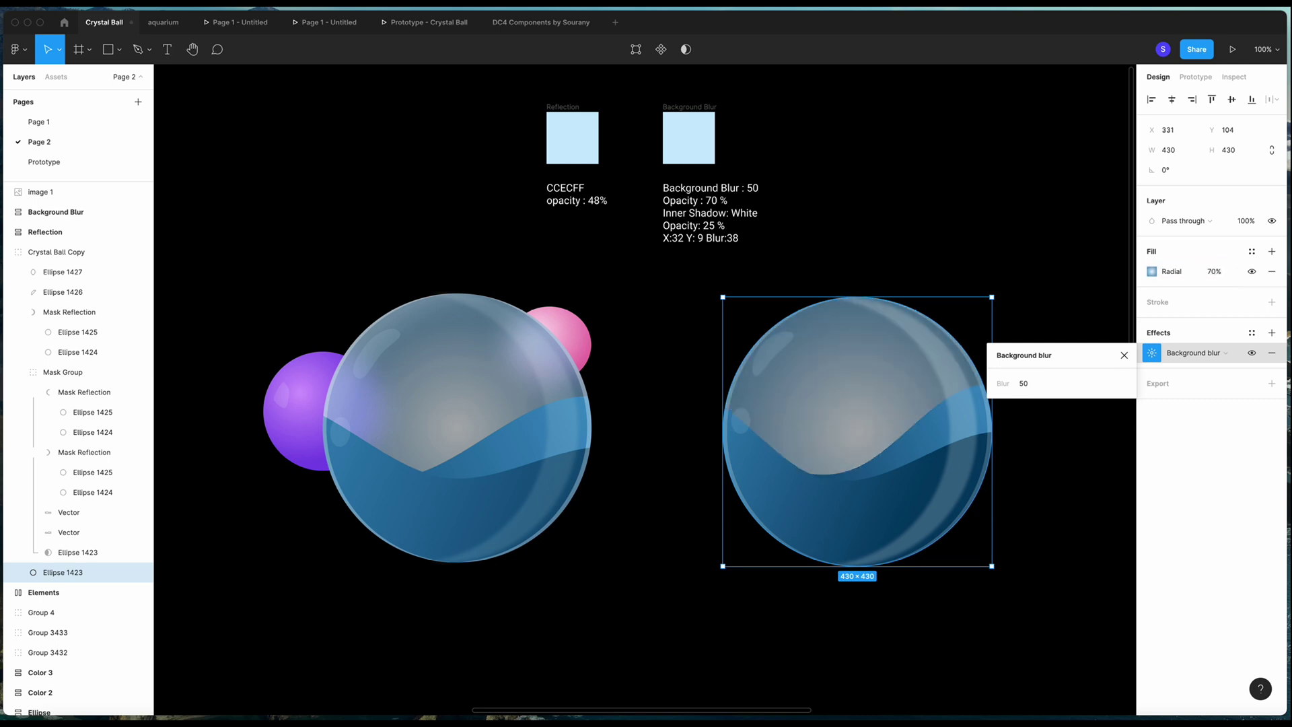
Add an inner shadow to the base ellipse and colour it white (FFFFFF).
{"action": "left_click", "coordinate": [1272, 332]}
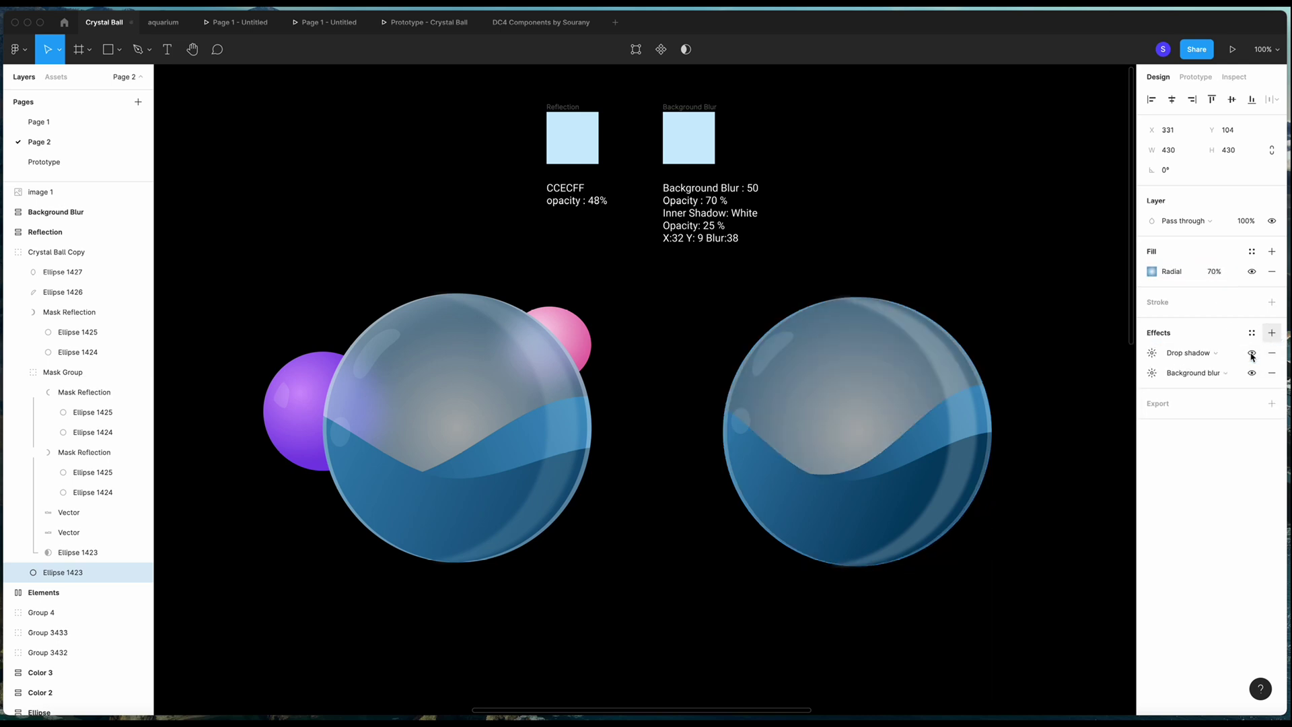
{"action": "left_click", "coordinate": [1234, 355]}
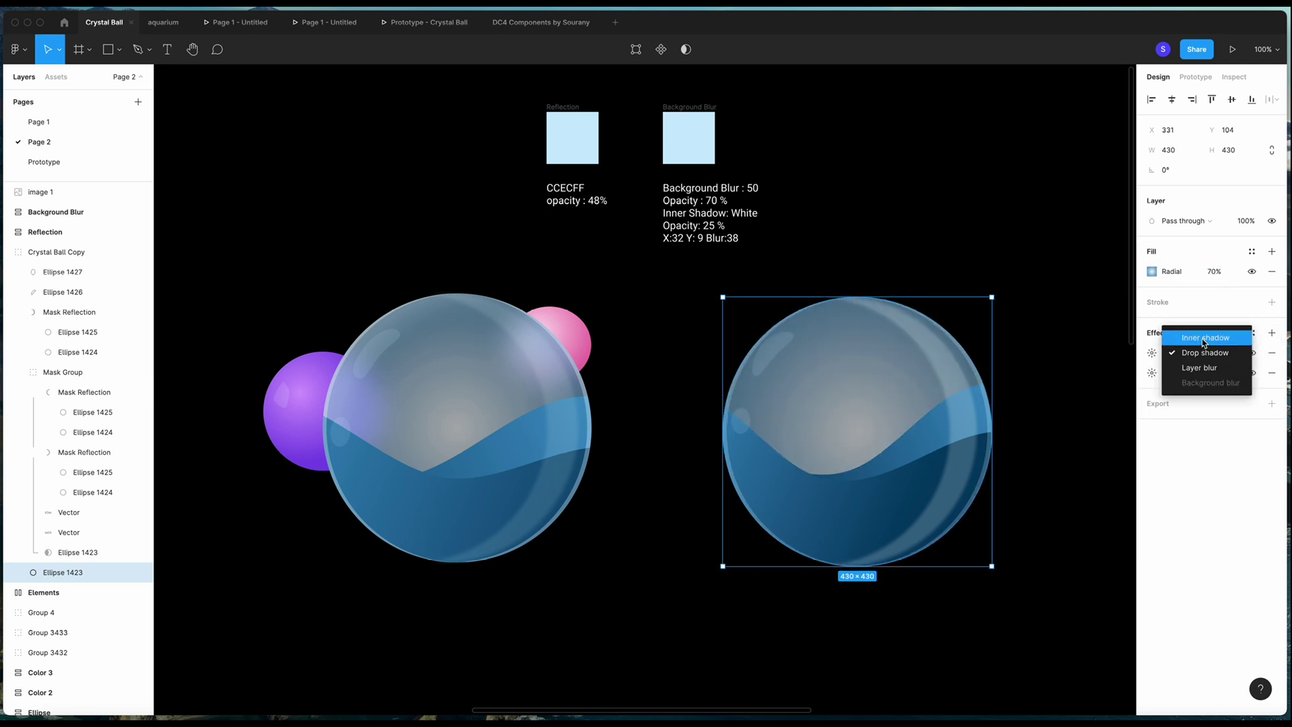
{"action": "left_click", "coordinate": [1194, 337]}
{"action": "left_click", "coordinate": [1153, 354]}
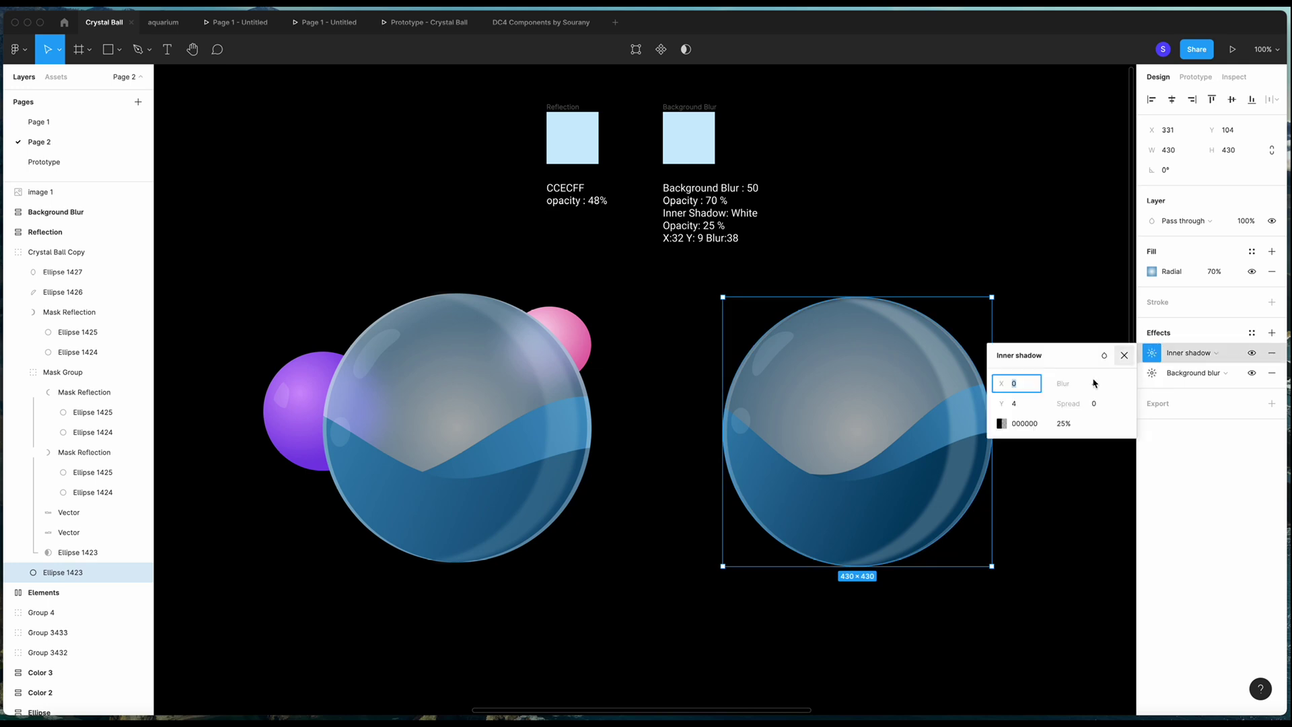
{"action": "left_click", "coordinate": [1001, 423]}
{"action": "left_click_drag", "start_coordinate": [888, 424], "coordinate": [778, 374]}
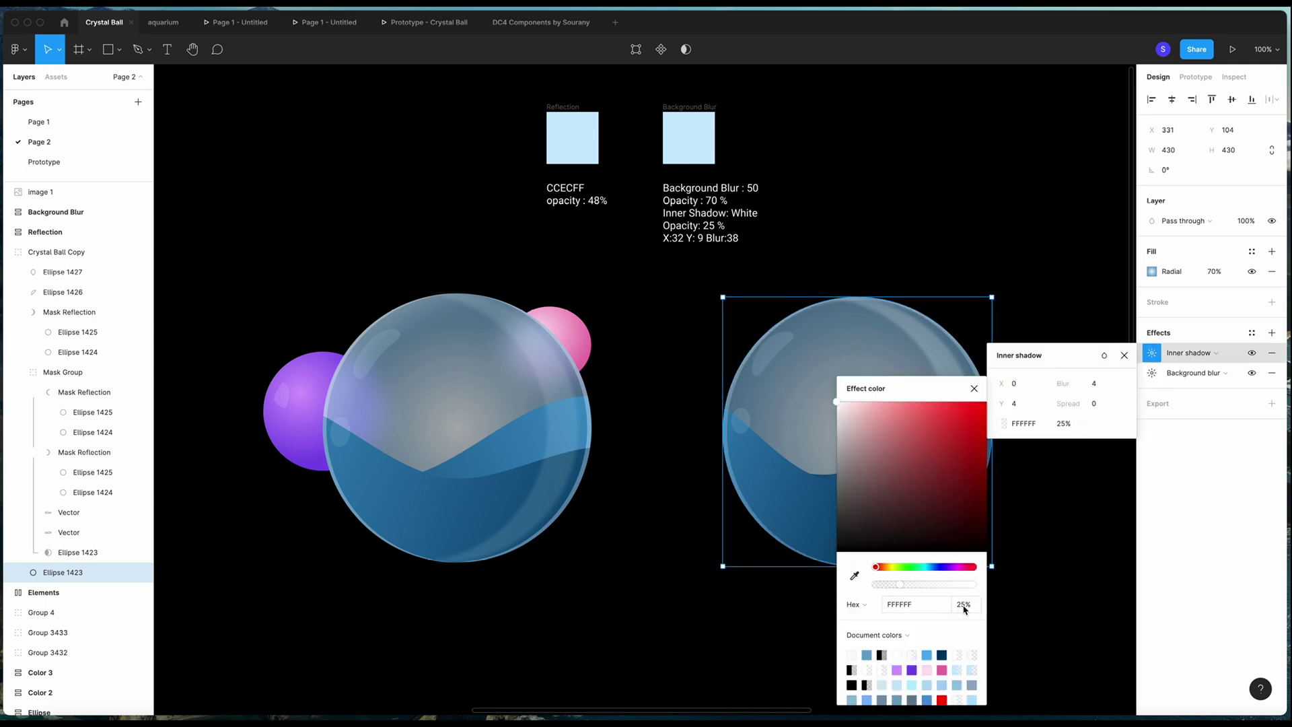
{"action": "left_click", "coordinate": [989, 397]}
Set the inner shadow's offset to X 32 and Y 9, and open its blur value for editing.
{"action": "left_click", "coordinate": [1016, 383]}
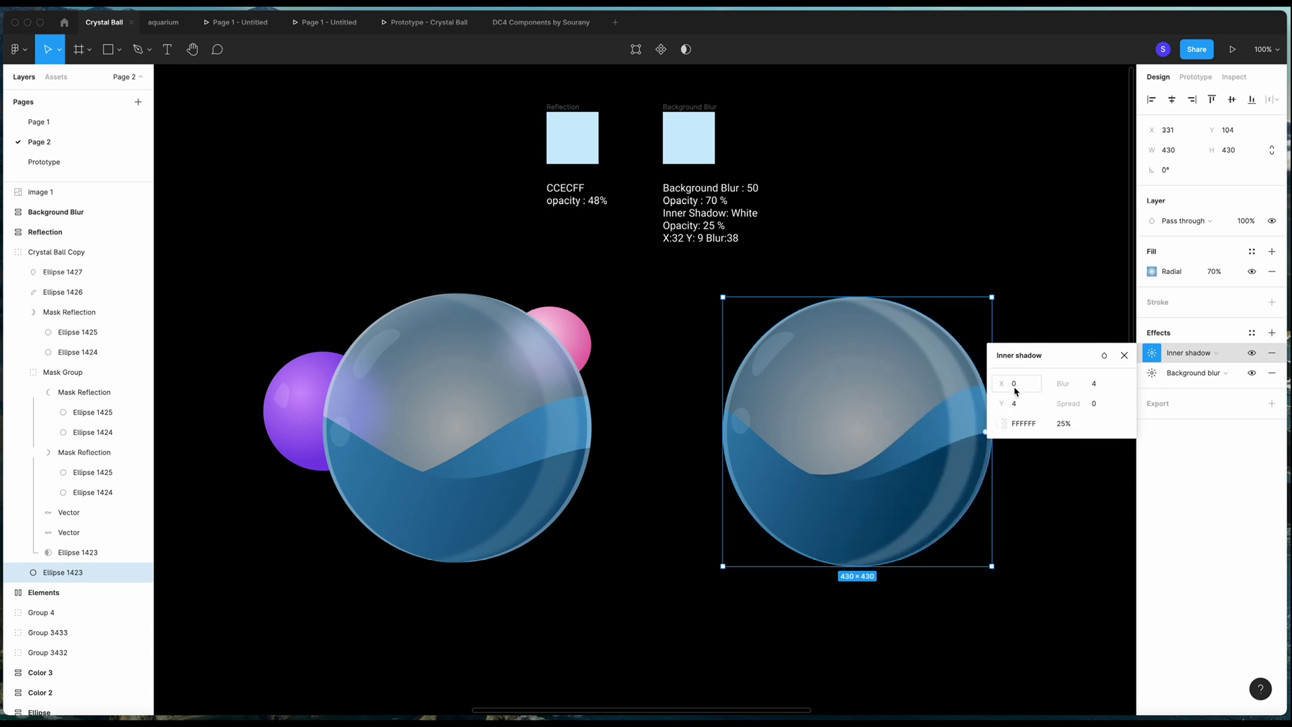
{"action": "type", "text": "32"}
{"action": "left_click", "coordinate": [1015, 403]}
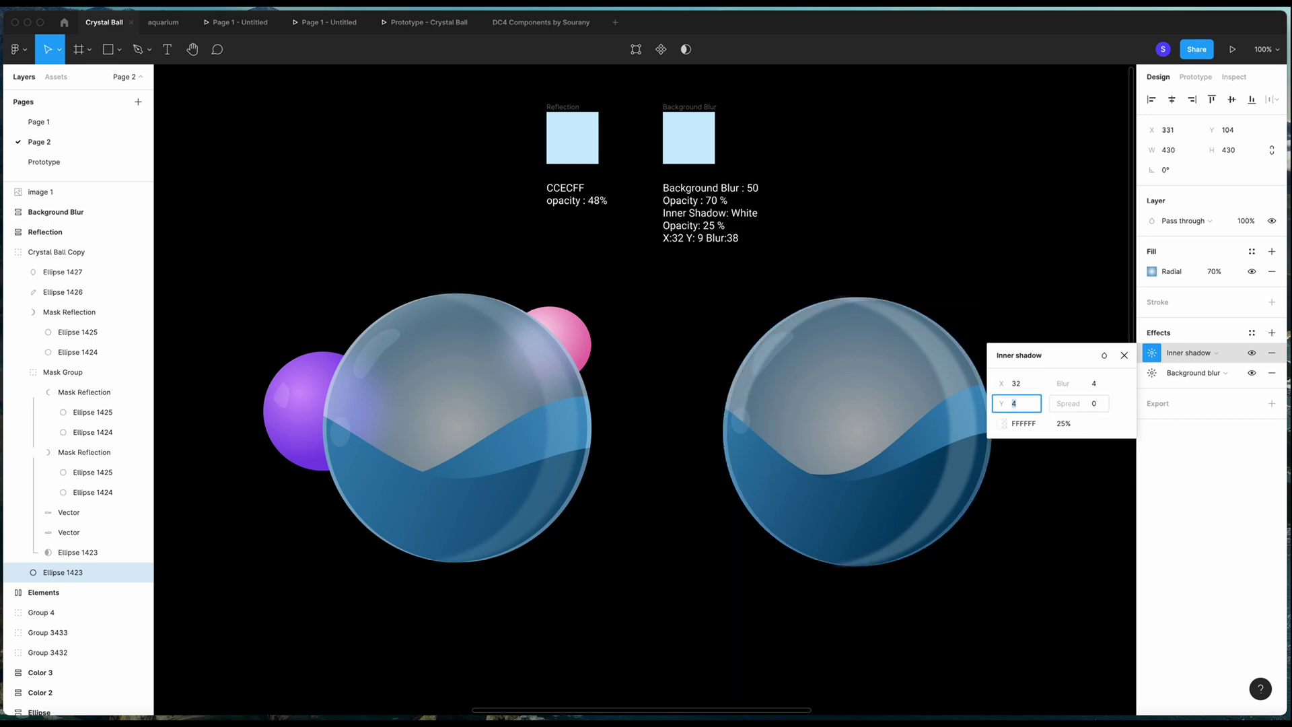
{"action": "type", "text": "9"}
{"action": "left_click", "coordinate": [1092, 384]}
{"action": "left_click", "coordinate": [1094, 385]}
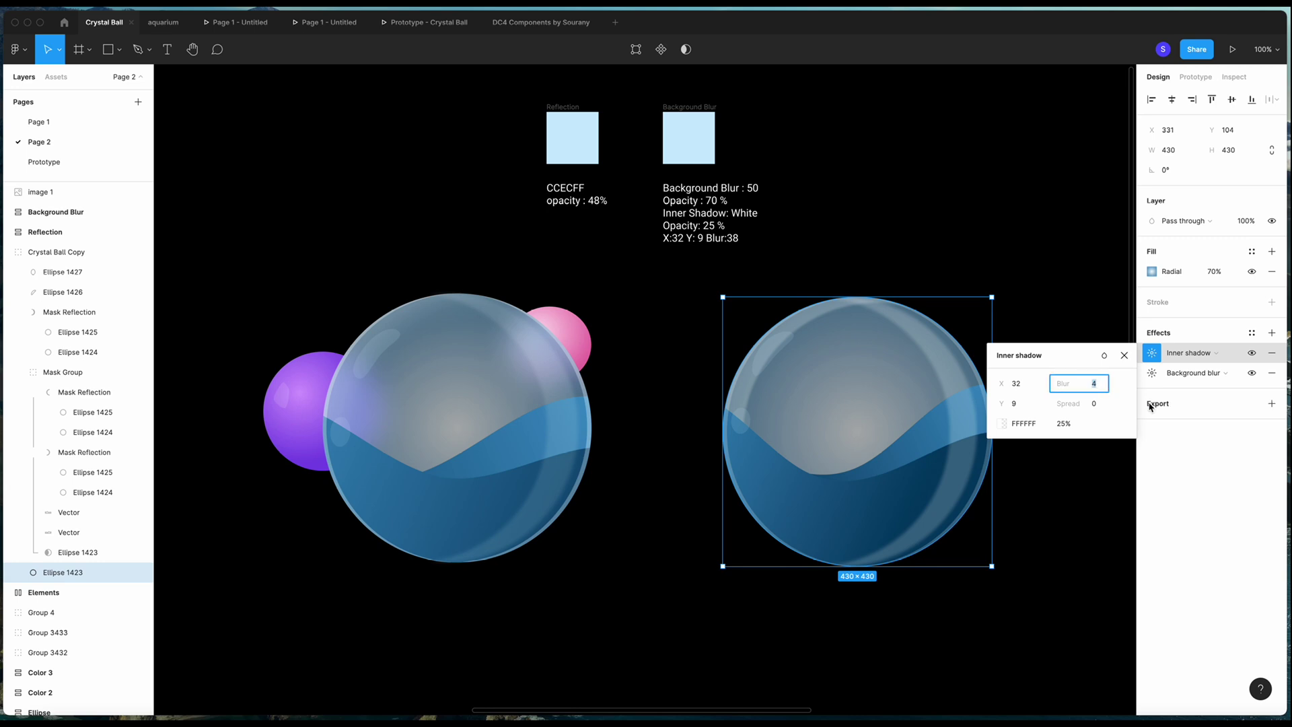
Increase the layer blur of the upper Mask Reflection crescent and lower its fill opacity to 14%.
{"action": "left_click", "coordinate": [125, 312]}
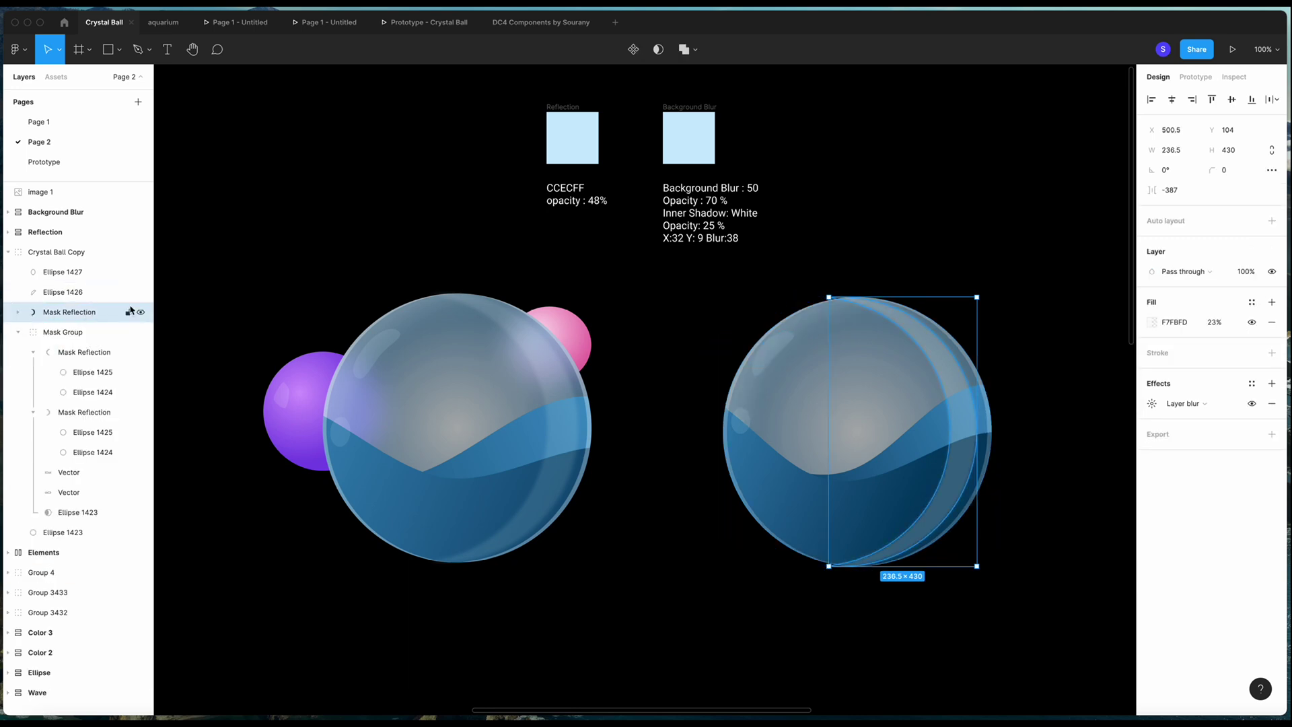
{"action": "left_click", "coordinate": [1152, 402]}
{"action": "left_click_drag", "start_coordinate": [1005, 437], "coordinate": [1075, 441]}
{"action": "left_click", "coordinate": [1124, 406]}
{"action": "left_click", "coordinate": [1151, 322]}
{"action": "left_click_drag", "start_coordinate": [1048, 521], "coordinate": [1041, 526]}
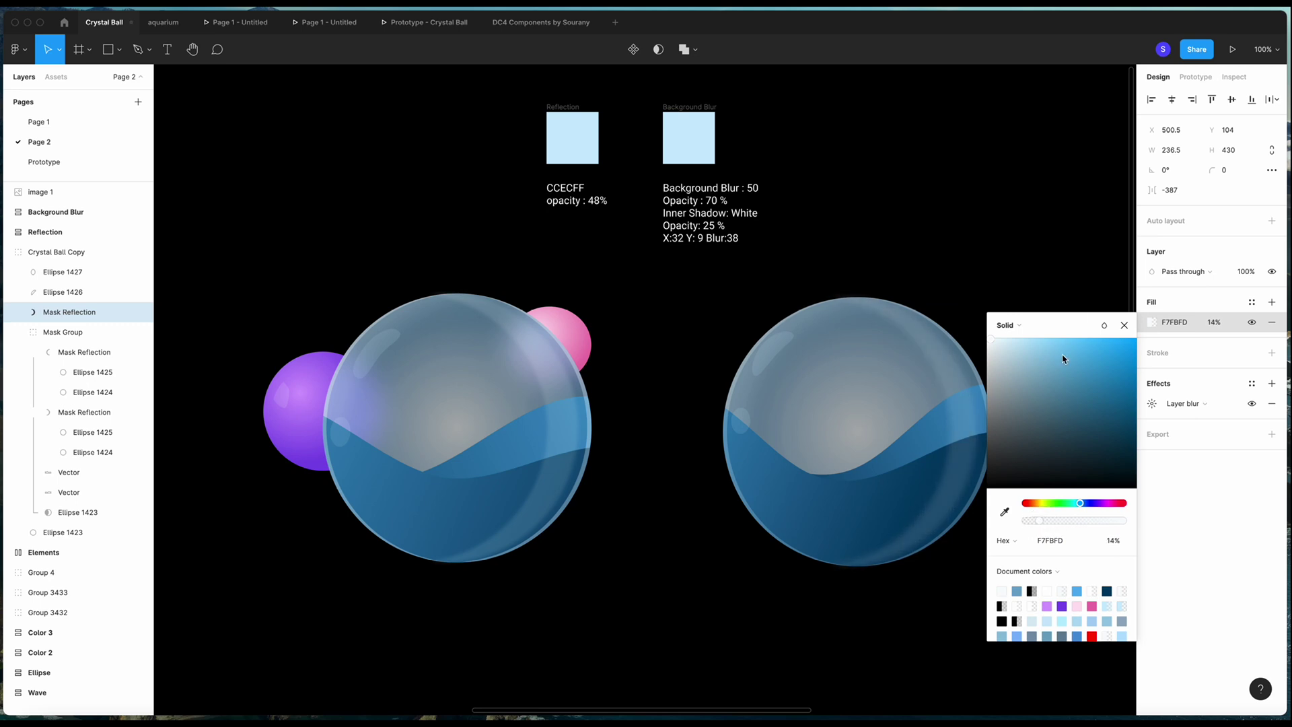
{"action": "left_click", "coordinate": [1124, 325]}
{"action": "left_click", "coordinate": [973, 216]}
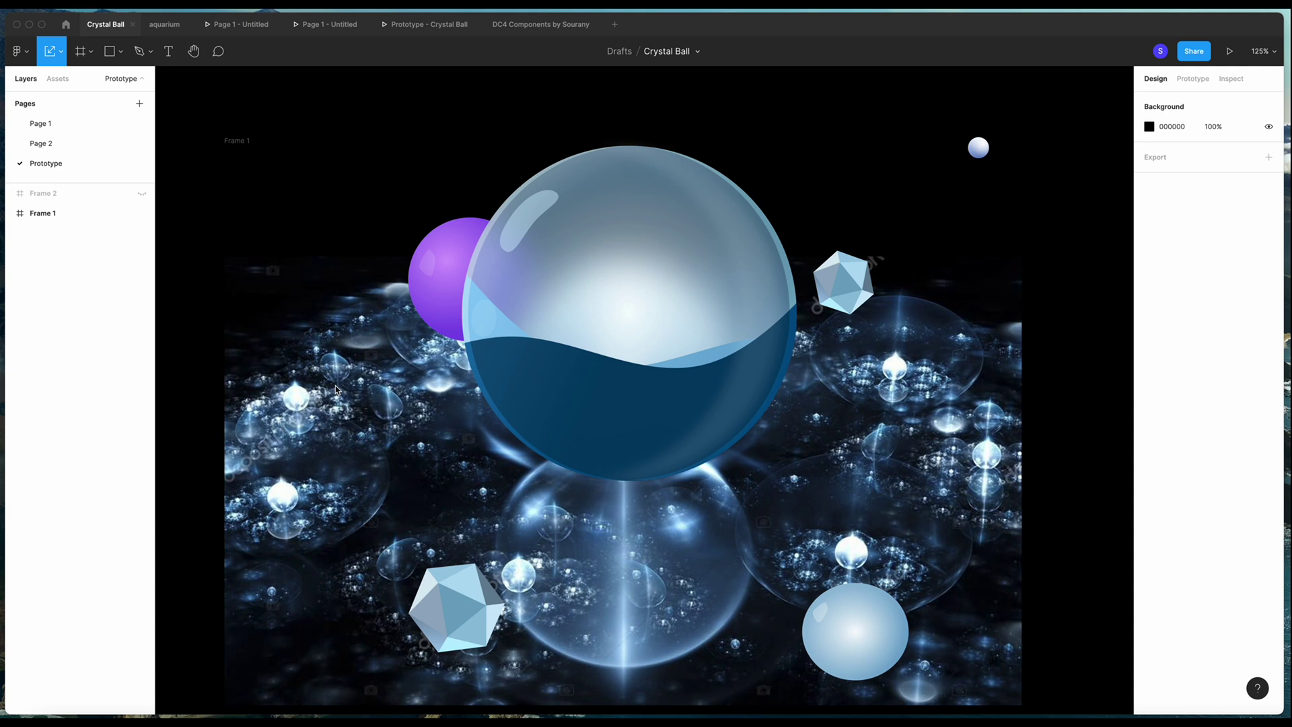
Move the purple Pink Bubble group in Frame 1 horizontally to the right so it passes behind the crystal ball.
{"action": "double_click", "coordinate": [469, 247]}
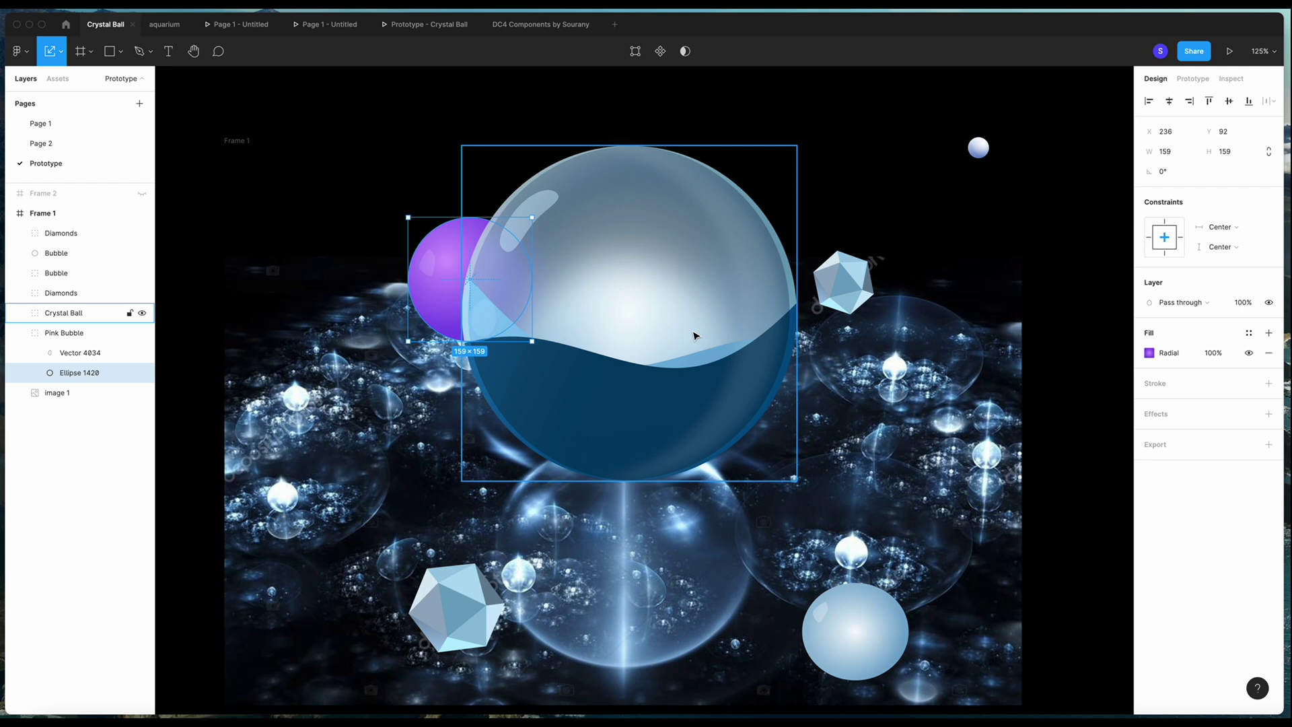
{"action": "key", "text": "Escape"}
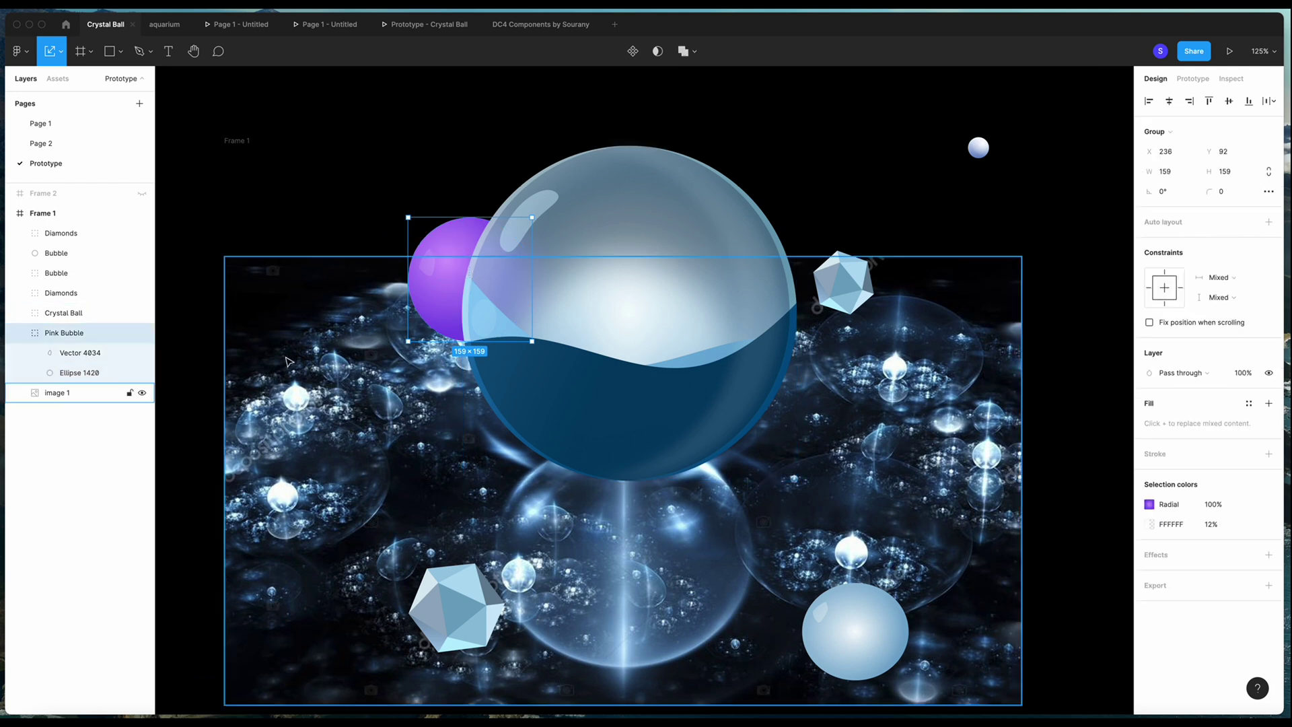
{"action": "left_click", "coordinate": [27, 333]}
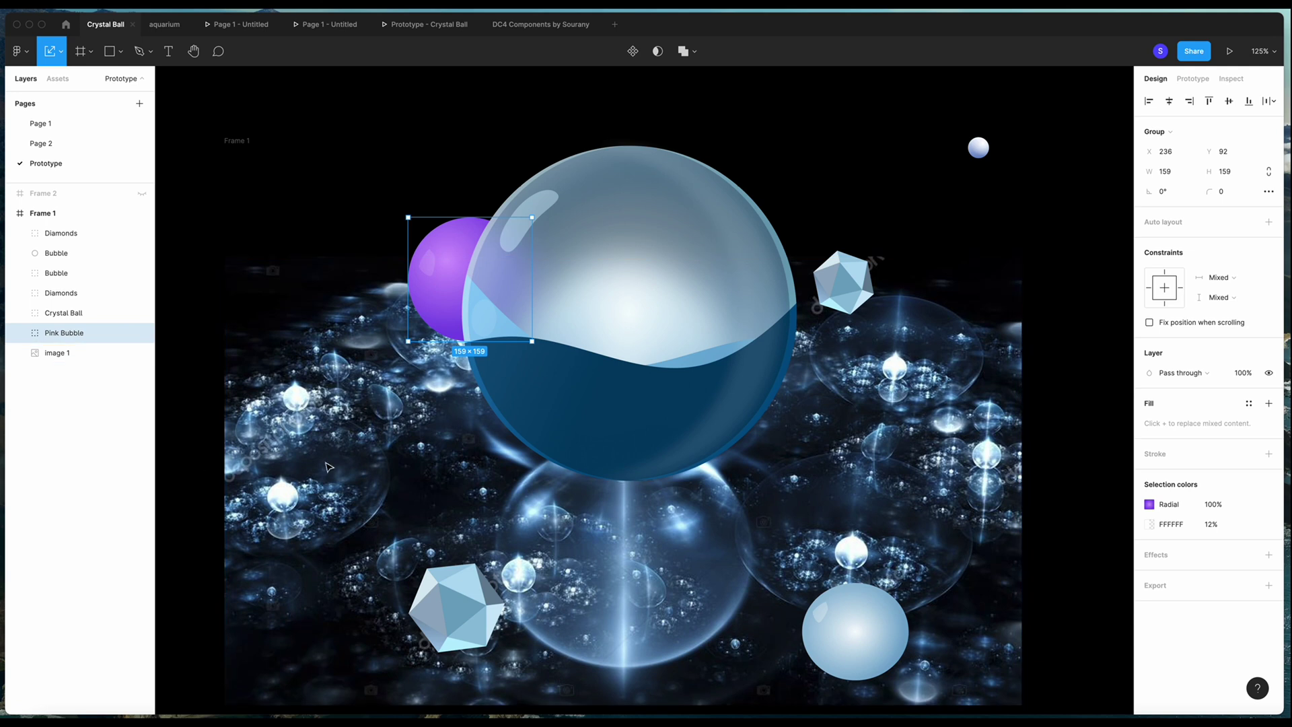
{"action": "scroll", "coordinate": [630, 424], "scroll_direction": "left", "scroll_amount": 2}
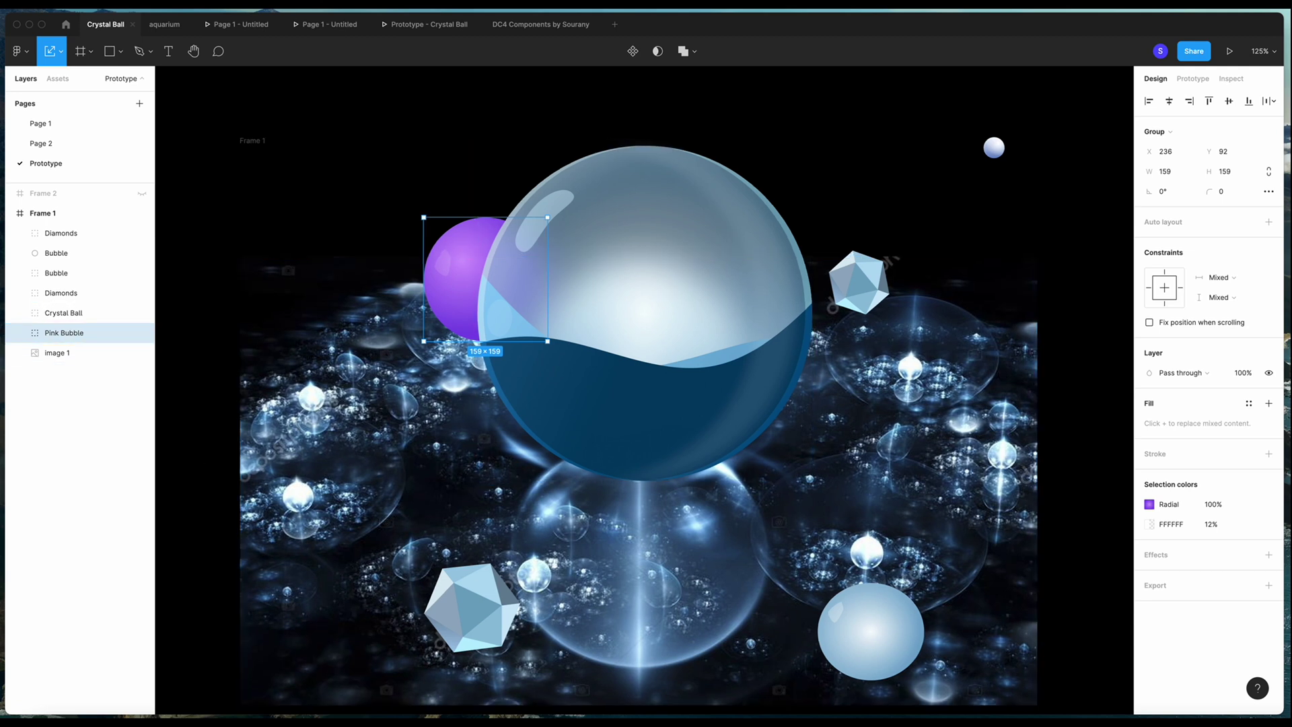
{"action": "key", "text": "shift+Right"}
{"action": "key", "text": "shift+Right"}
{"action": "key", "text": "shift+Right"}
{"action": "key", "text": "shift+Right"}
{"action": "key", "text": "shift+Right"}
{"action": "key", "text": "shift+Right"}
{"action": "key", "text": "shift+Right"}
{"action": "key", "text": "shift+Right"}
{"action": "key", "text": "shift+Right"}
{"action": "key", "text": "shift+Right"}
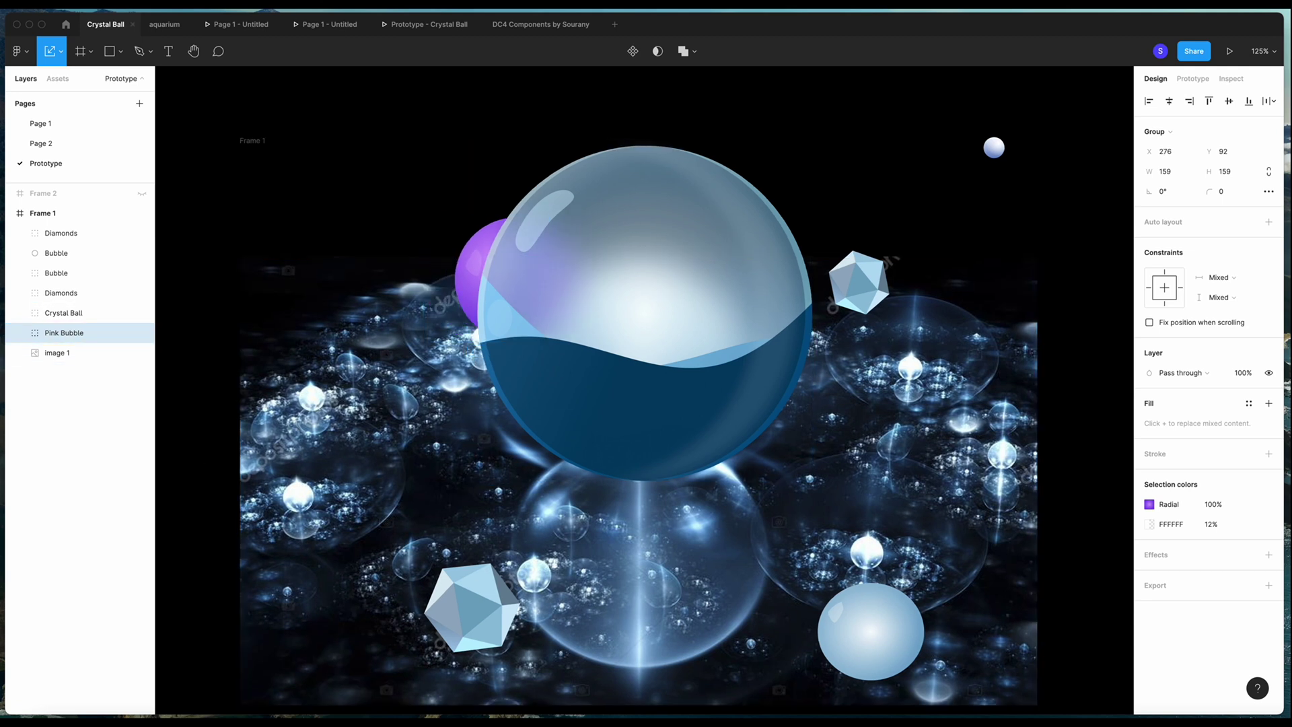
{"action": "key", "text": "shift+Right"}
{"action": "key", "text": "shift+Right"}
{"action": "key", "text": "shift+Right"}
{"action": "key", "text": "shift+Right"}
{"action": "key", "text": "shift+Right"}
{"action": "key", "text": "shift+Right"}
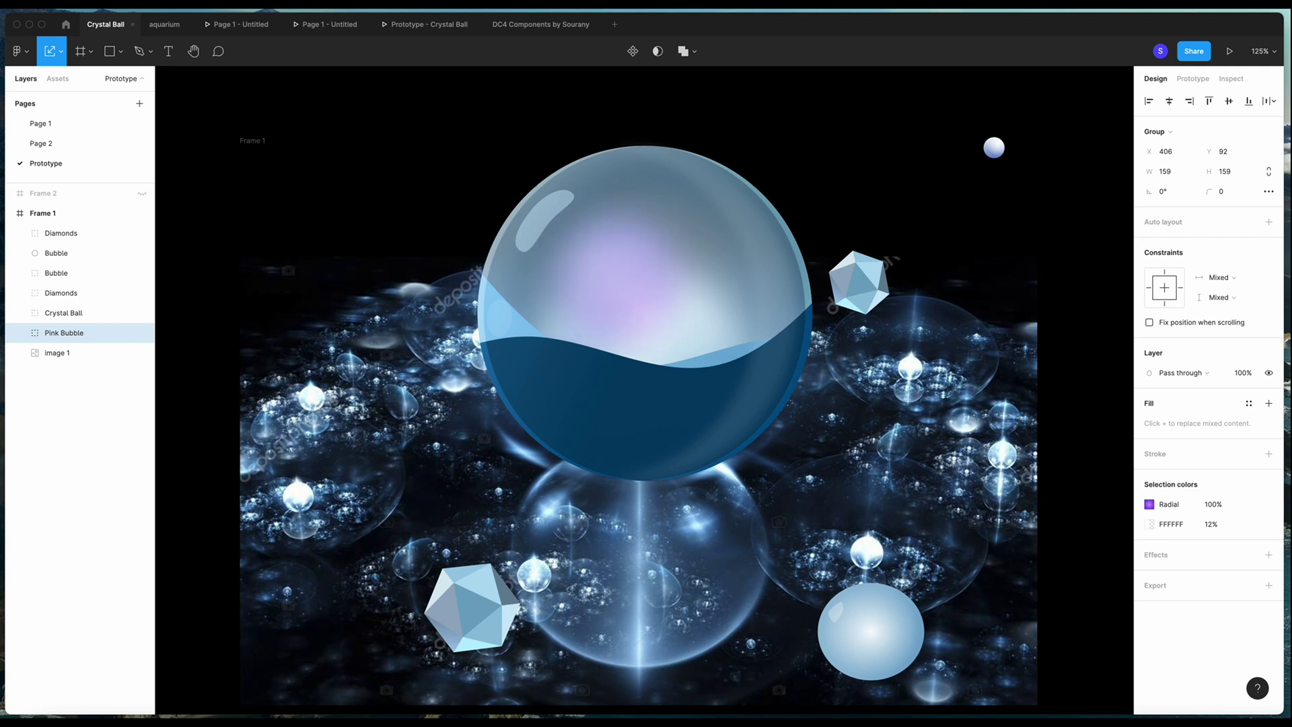
{"action": "key", "text": "shift+Right"}
{"action": "key", "text": "shift+Right"}
{"action": "key", "text": "shift+Right"}
{"action": "key", "text": "shift+Right"}
{"action": "key", "text": "shift+Right"}
{"action": "key", "text": "shift+Right"}
{"action": "key", "text": "shift+Right"}
{"action": "key", "text": "shift+Right"}
{"action": "key", "text": "shift+Right"}
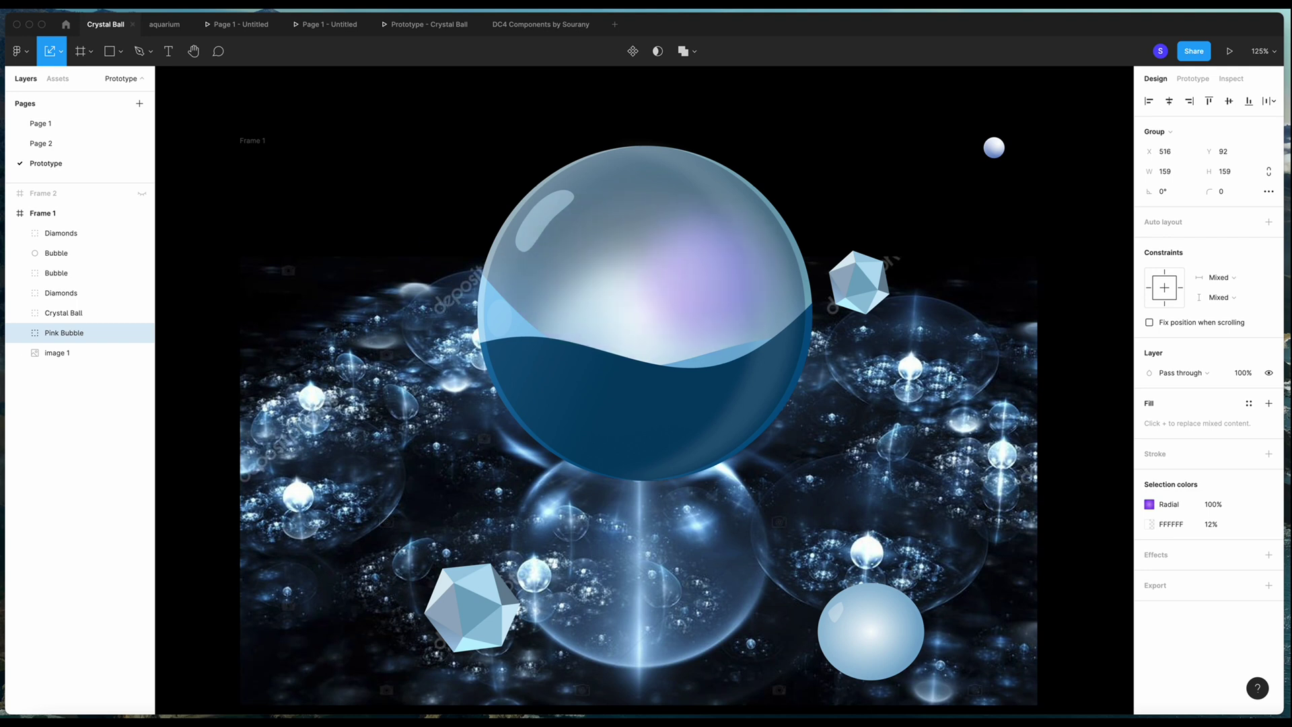
{"action": "key", "text": "shift+Right"}
{"action": "key", "text": "shift+Right"}
{"action": "key", "text": "shift+Right"}
{"action": "key", "text": "shift+Right"}
{"action": "key", "text": "shift+Right"}
{"action": "key", "text": "shift+Right"}
{"action": "key", "text": "shift+Right"}
{"action": "key", "text": "shift+Right"}
{"action": "key", "text": "shift+Right"}
{"action": "key", "text": "shift+Right"}
{"action": "key", "text": "shift+Right"}
{"action": "key", "text": "shift+Right"}
{"action": "key", "text": "shift+Right"}
{"action": "key", "text": "shift+Right"}
{"action": "key", "text": "shift+Right"}
{"action": "key", "text": "shift+Right"}
{"action": "key", "text": "shift+Right"}
{"action": "key", "text": "shift+Right"}
Move the purple bubble back to the left so it sits just beside the crystal ball's left edge.
{"action": "key", "text": "shift+Left"}
{"action": "key", "text": "shift+Left"}
{"action": "key", "text": "shift+Left"}
{"action": "key", "text": "shift+Left"}
{"action": "key", "text": "shift+Left"}
{"action": "key", "text": "shift+Left"}
{"action": "key", "text": "shift+Left"}
{"action": "key", "text": "shift+Left"}
{"action": "key", "text": "shift+Left"}
{"action": "key", "text": "shift+Left"}
{"action": "key", "text": "shift+Left"}
{"action": "key", "text": "shift+Left"}
{"action": "key", "text": "shift+Left"}
{"action": "key", "text": "shift+Left"}
{"action": "key", "text": "shift+Left"}
{"action": "key", "text": "shift+Left"}
{"action": "key", "text": "shift+Left"}
{"action": "key", "text": "shift+Left"}
{"action": "key", "text": "shift+Left"}
{"action": "key", "text": "shift+Left"}
{"action": "key", "text": "shift+Left"}
{"action": "key", "text": "shift+Left"}
{"action": "key", "text": "shift+Left"}
{"action": "key", "text": "shift+Left"}
{"action": "key", "text": "shift+Left"}
{"action": "key", "text": "shift+Left"}
{"action": "key", "text": "shift+Left"}
{"action": "key", "text": "shift+Left"}
{"action": "key", "text": "shift+Left"}
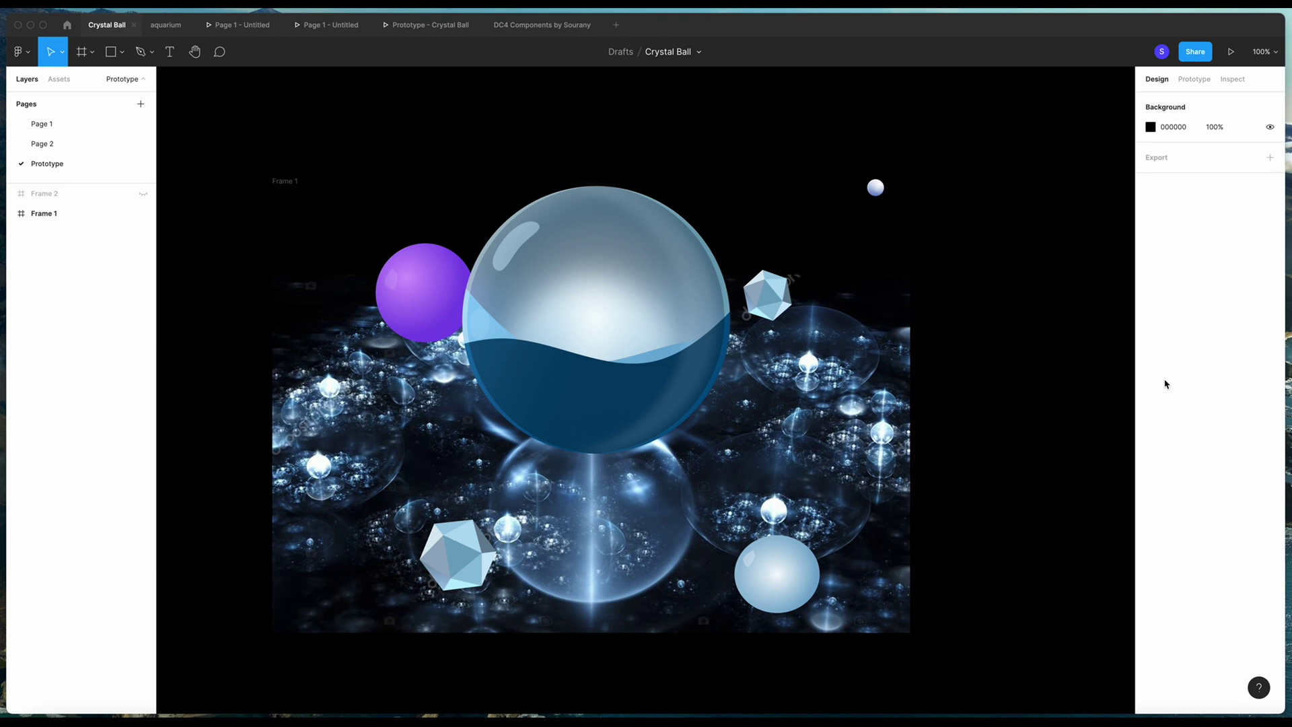
Duplicate Frame 1 so the copy sits beside the original.
{"action": "left_click", "coordinate": [291, 185]}
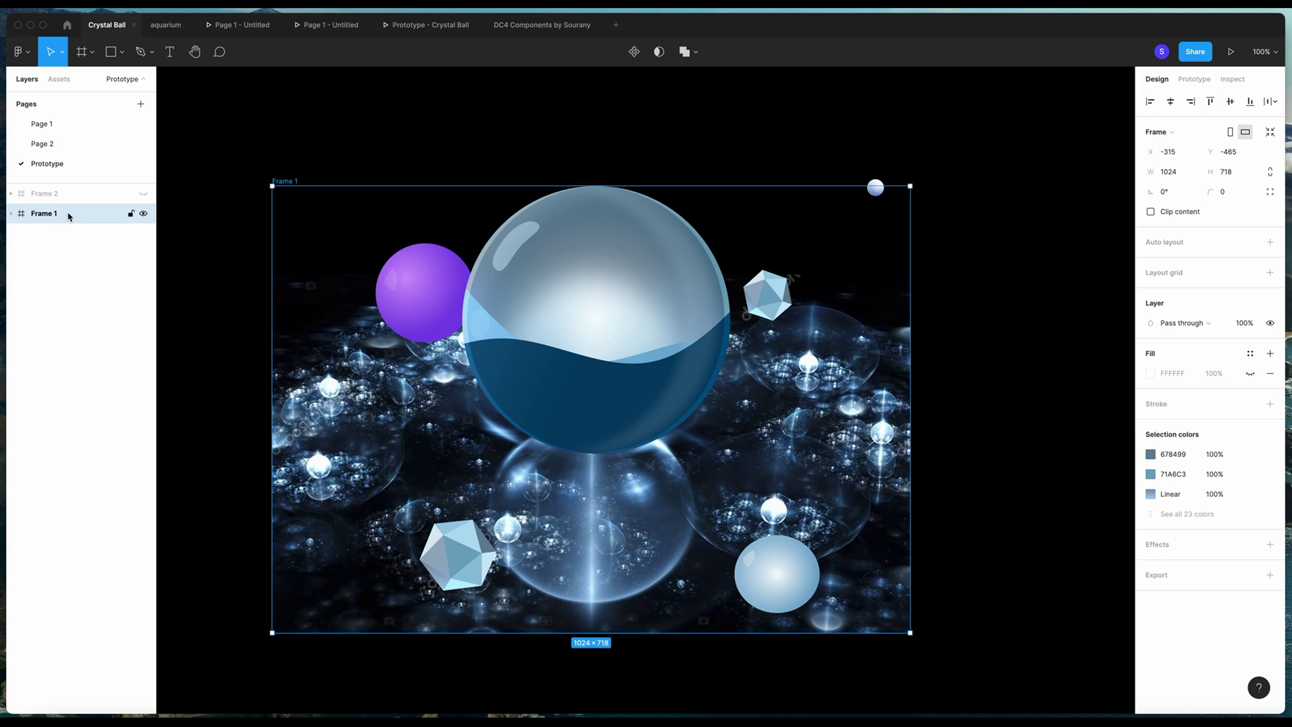
{"action": "key", "text": "super+d"}
{"action": "scroll", "coordinate": [401, 121], "scroll_direction": "left", "scroll_amount": 3}
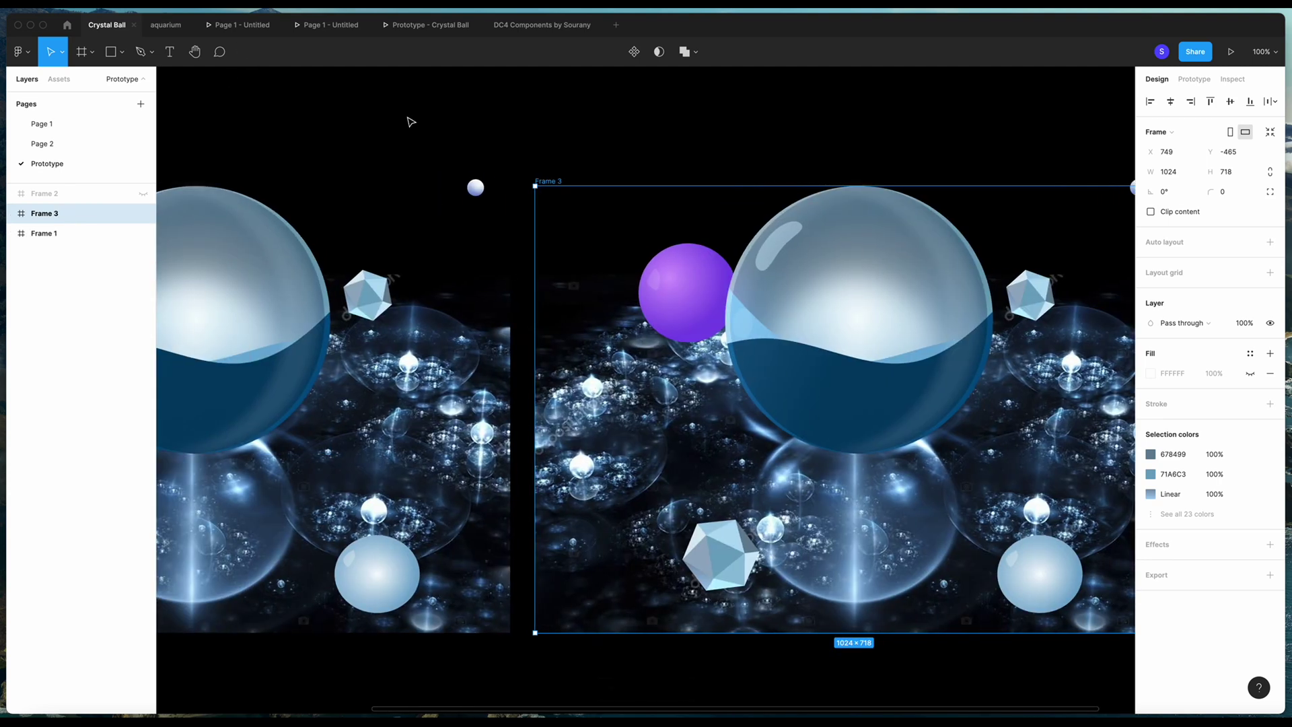
{"action": "scroll", "coordinate": [942, 336], "scroll_direction": "left", "scroll_amount": 3}
{"action": "scroll", "coordinate": [942, 337], "scroll_direction": "down", "scroll_amount": 2}
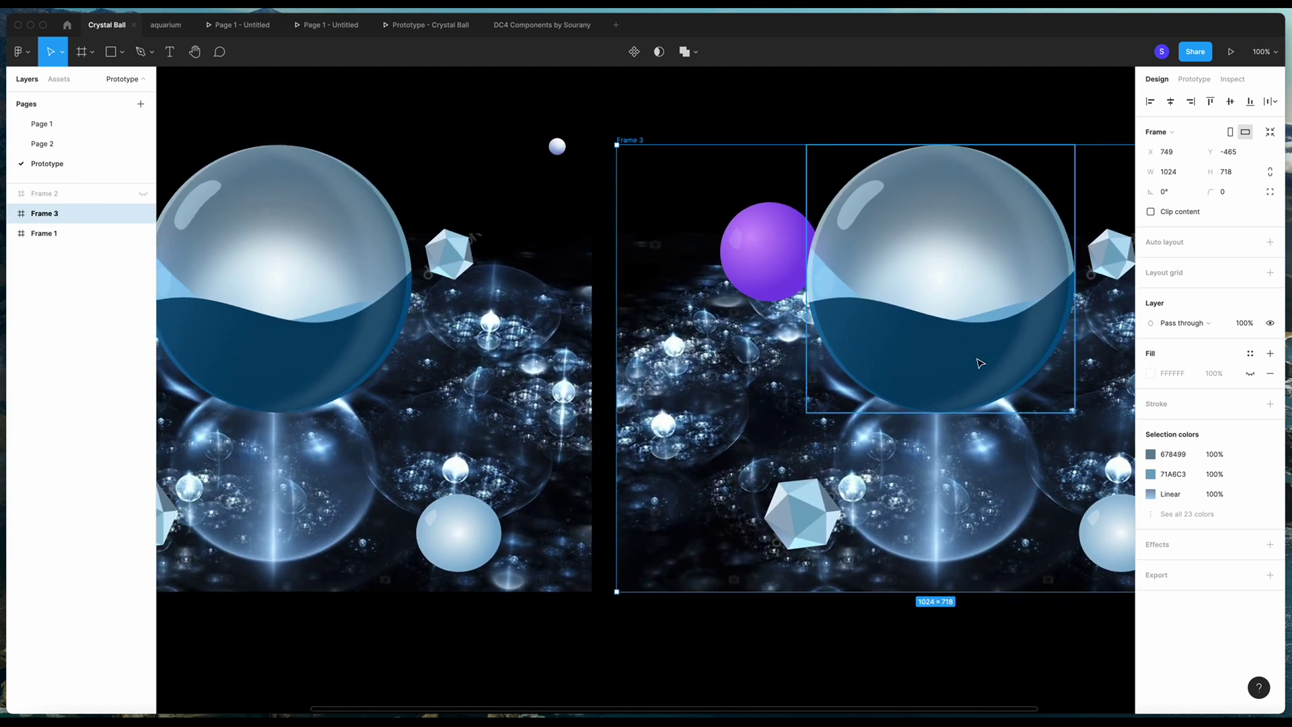
{"action": "key", "text": "minus"}
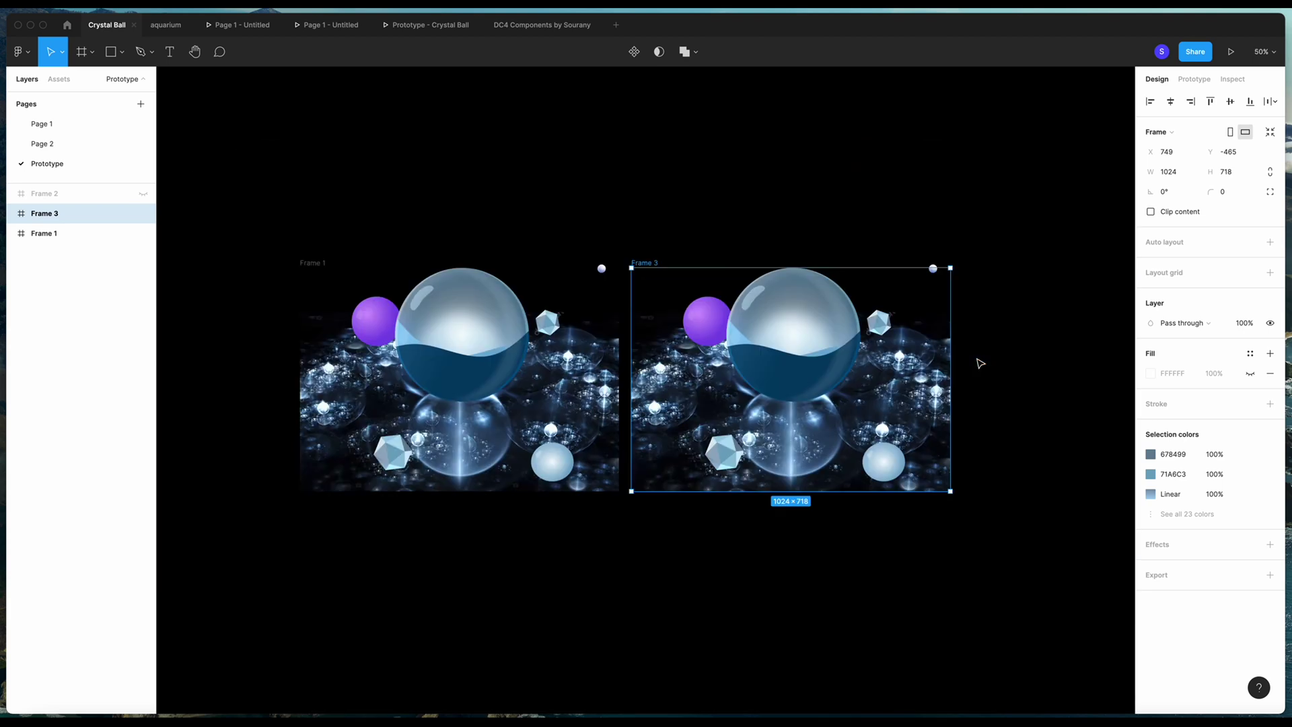
{"action": "left_click", "coordinate": [480, 191]}
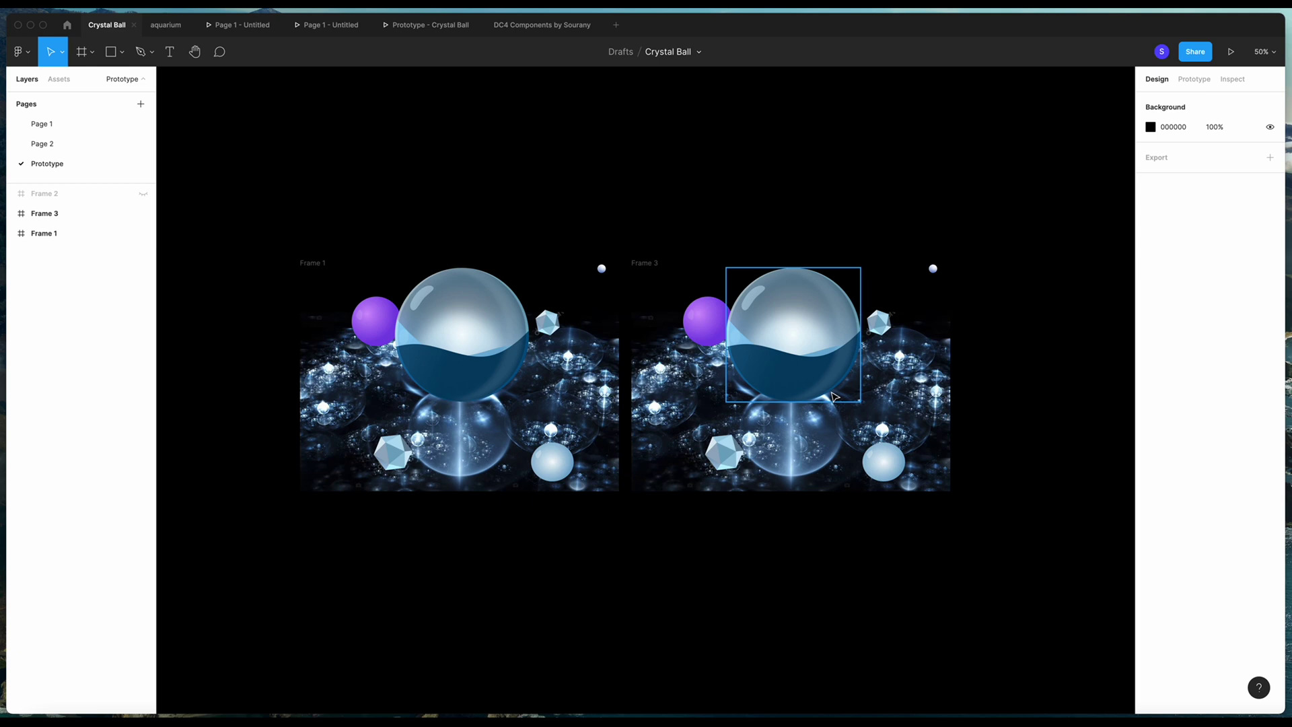
In the duplicated frame, move the lighter back wave in the ball's mask group left to X -715.33.
{"action": "scroll", "coordinate": [835, 397], "scroll_direction": "up", "scroll_amount": 3}
{"action": "left_click", "coordinate": [798, 479]}
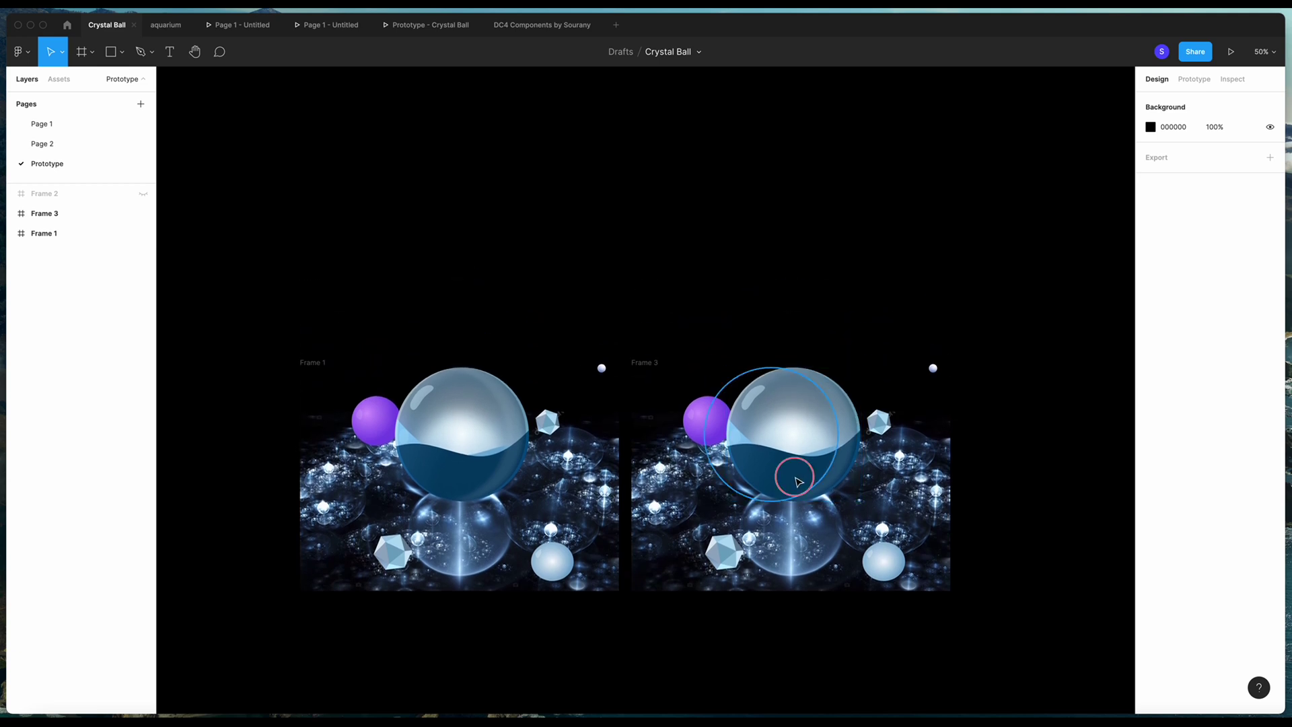
{"action": "left_click", "coordinate": [36, 371]}
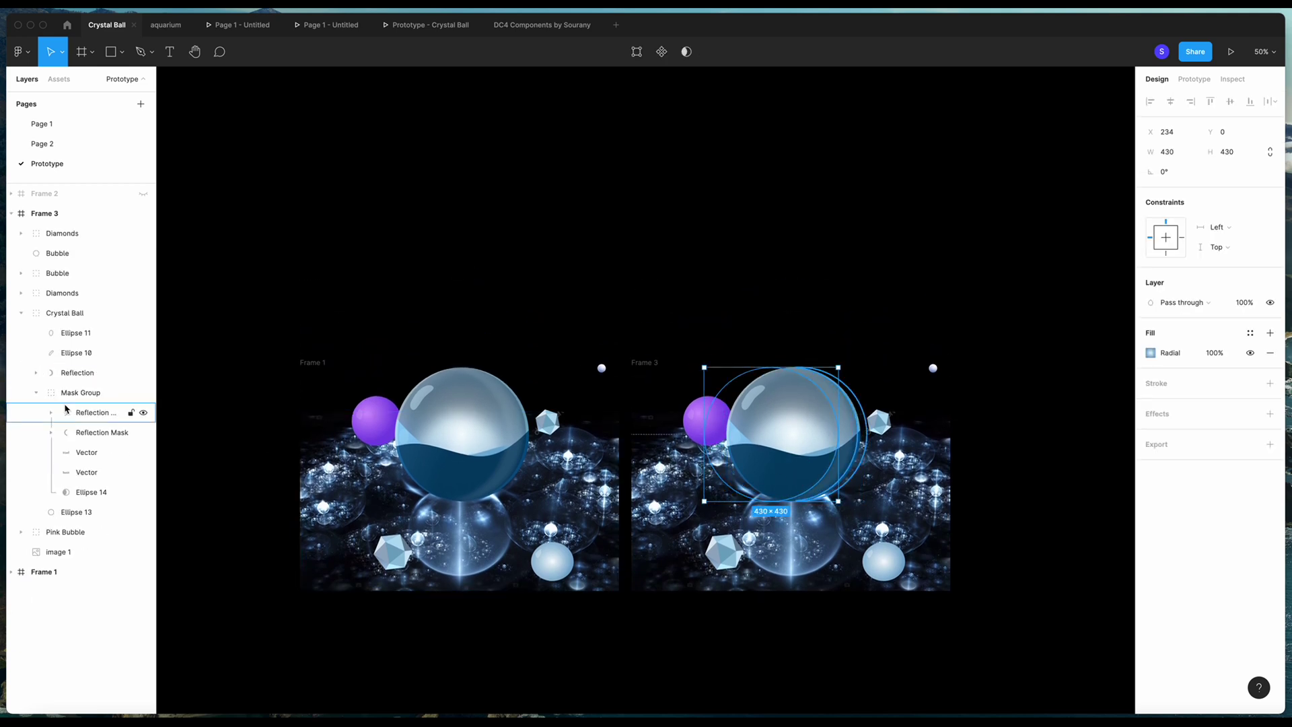
{"action": "left_click", "coordinate": [87, 473]}
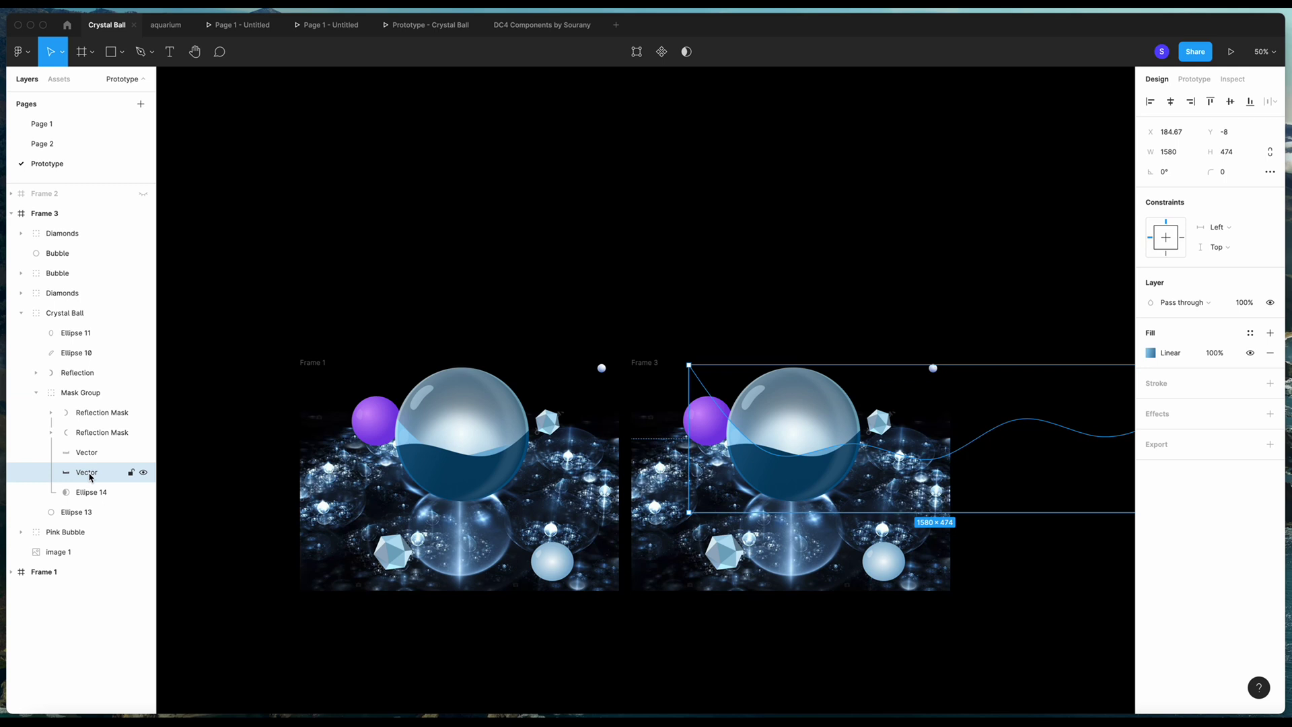
{"action": "key", "text": "shift+Left"}
{"action": "key", "text": "shift+Left"}
{"action": "key", "text": "shift+Left"}
{"action": "key", "text": "shift+Left"}
{"action": "key", "text": "shift+Left"}
{"action": "key", "text": "shift+Left"}
{"action": "key", "text": "shift+Left"}
{"action": "key", "text": "shift+Left"}
{"action": "key", "text": "shift+Left"}
{"action": "key", "text": "shift+Left"}
{"action": "key", "text": "shift+Left"}
{"action": "key", "text": "shift+Left"}
{"action": "key", "text": "shift+Left"}
{"action": "key", "text": "shift+Left"}
{"action": "key", "text": "shift+Left"}
{"action": "key", "text": "shift+Left"}
{"action": "key", "text": "shift+Left"}
{"action": "key", "text": "shift+Left"}
{"action": "key", "text": "shift+Left"}
{"action": "key", "text": "shift+Left"}
{"action": "key", "text": "shift+Left"}
{"action": "key", "text": "shift+Left"}
{"action": "key", "text": "shift+Left"}
{"action": "key", "text": "shift+Left"}
{"action": "key", "text": "shift+Left"}
{"action": "key", "text": "shift+Left"}
{"action": "key", "text": "shift+Left"}
{"action": "key", "text": "shift+Left"}
{"action": "key", "text": "shift+Left"}
{"action": "key", "text": "shift+Left"}
{"action": "key", "text": "shift+Left"}
{"action": "key", "text": "shift+Left"}
{"action": "key", "text": "shift+Left"}
{"action": "key", "text": "shift+Left"}
{"action": "key", "text": "shift+Left"}
{"action": "key", "text": "shift+Left"}
{"action": "key", "text": "shift+Left"}
{"action": "key", "text": "shift+Left"}
{"action": "key", "text": "shift+Left"}
{"action": "key", "text": "shift+Left"}
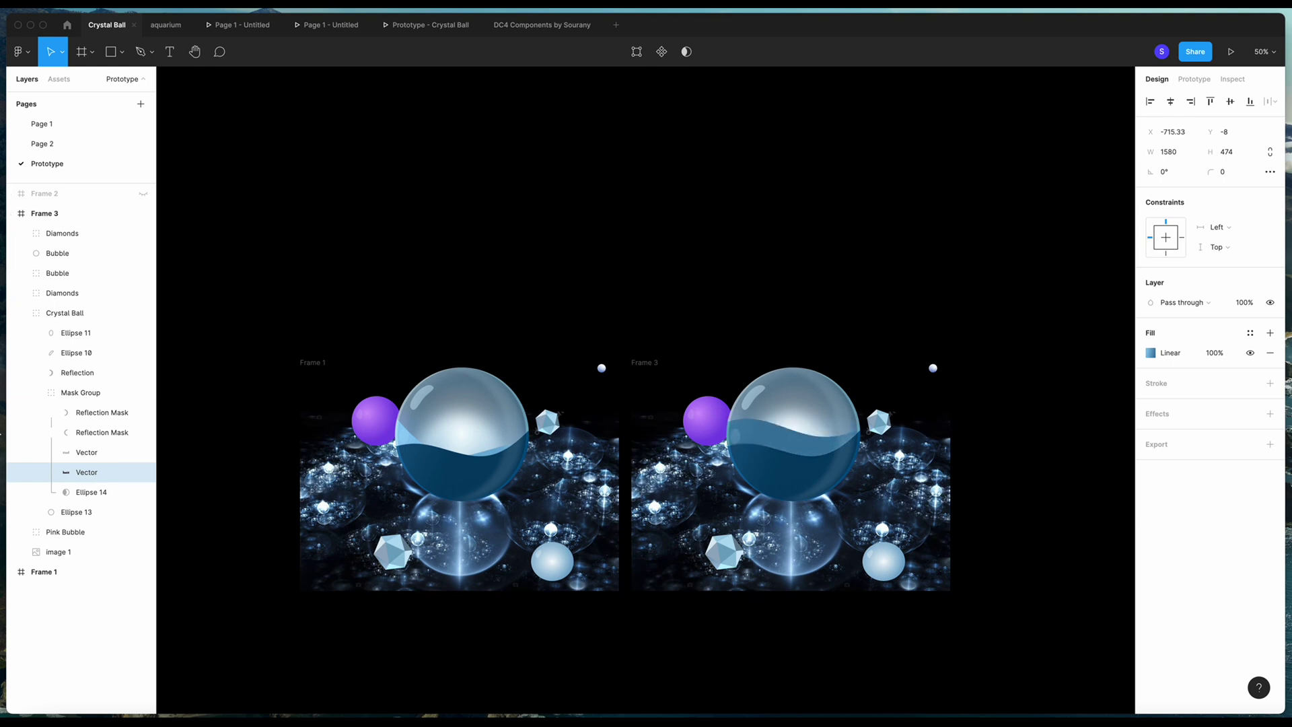
In Frame 3, move the darker front wave in the ball's mask group right to X 1774.67.
{"action": "left_click", "coordinate": [85, 455]}
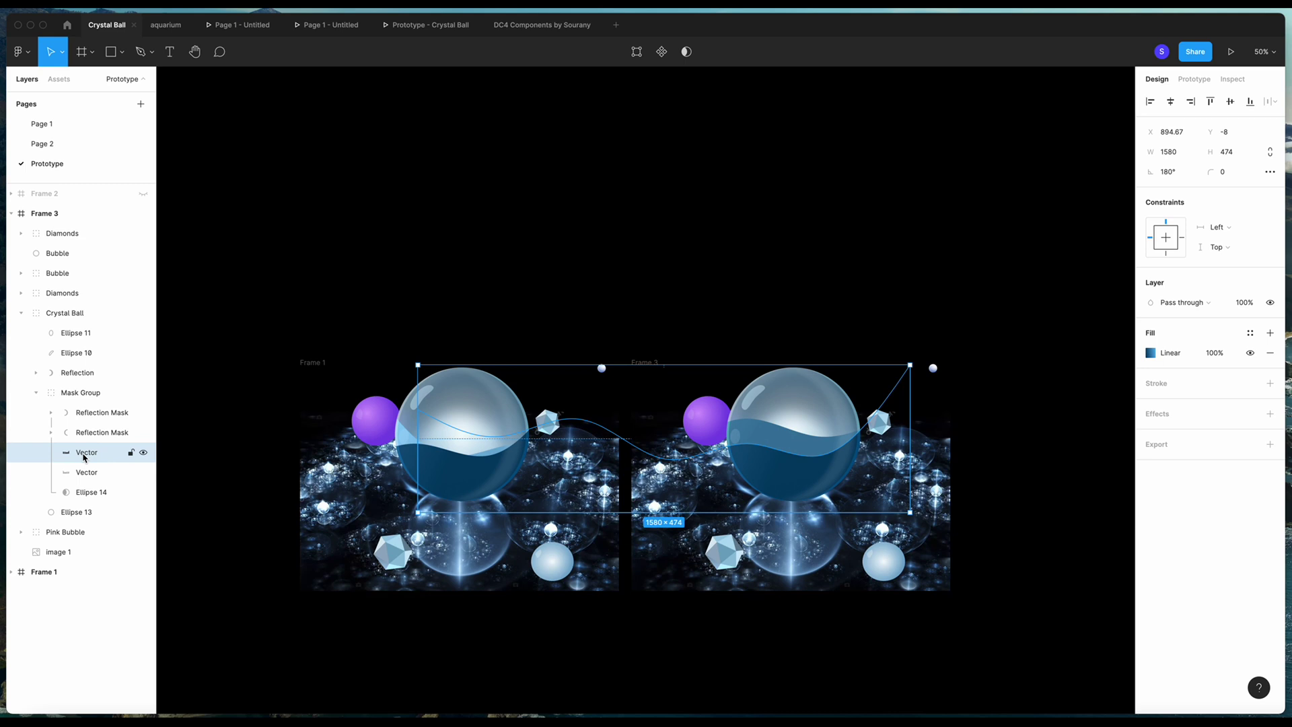
{"action": "key", "text": "shift+Right"}
{"action": "key", "text": "shift+Right"}
{"action": "key", "text": "shift+Right"}
{"action": "key", "text": "shift+Right"}
{"action": "key", "text": "shift+Right"}
{"action": "key", "text": "shift+Right"}
{"action": "key", "text": "shift+Right"}
{"action": "key", "text": "shift+Right"}
{"action": "key", "text": "shift+Right"}
{"action": "key", "text": "shift+Right"}
{"action": "key", "text": "shift+Right"}
{"action": "key", "text": "shift+Right"}
{"action": "key", "text": "shift+Right"}
{"action": "key", "text": "shift+Right"}
{"action": "key", "text": "shift+Right"}
{"action": "key", "text": "shift+Right"}
{"action": "key", "text": "shift+Right"}
{"action": "key", "text": "shift+Right"}
{"action": "key", "text": "shift+Right"}
{"action": "key", "text": "shift+Right"}
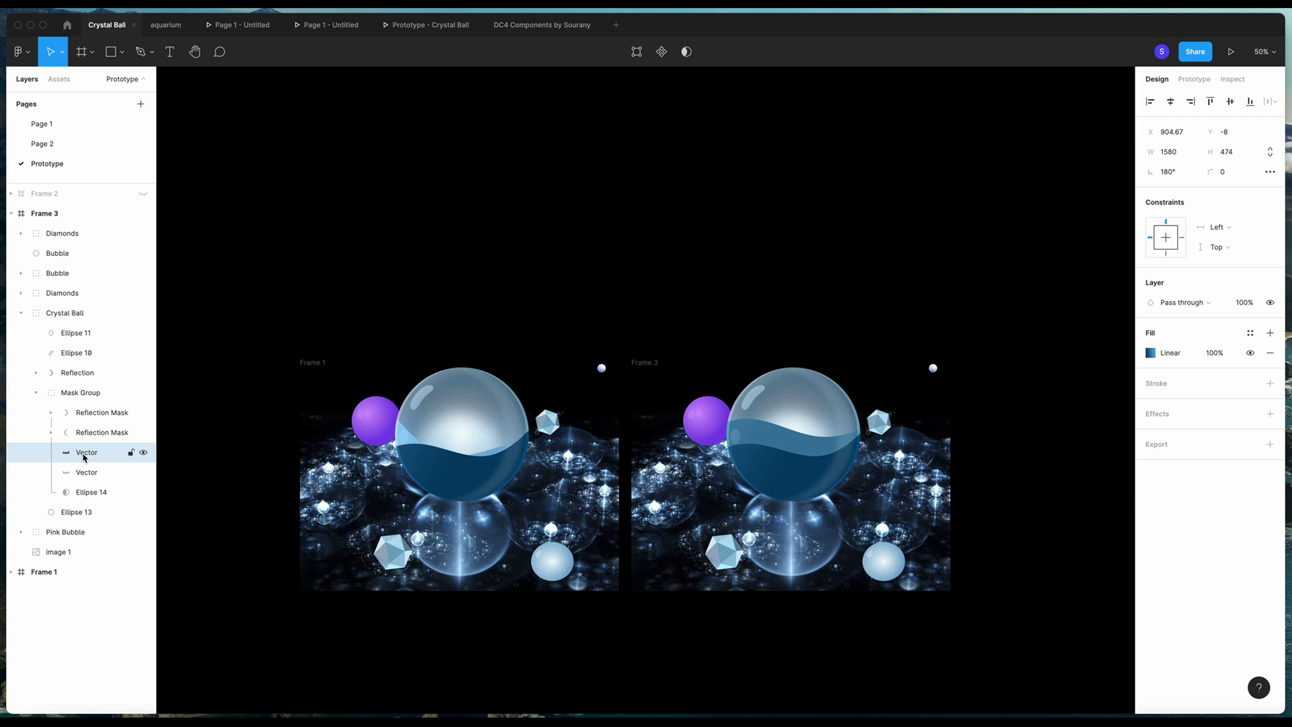
{"action": "key", "text": "shift+Left"}
{"action": "key", "text": "shift+Left"}
{"action": "key", "text": "shift+Left"}
{"action": "key", "text": "shift+Left"}
{"action": "key", "text": "shift+Left"}
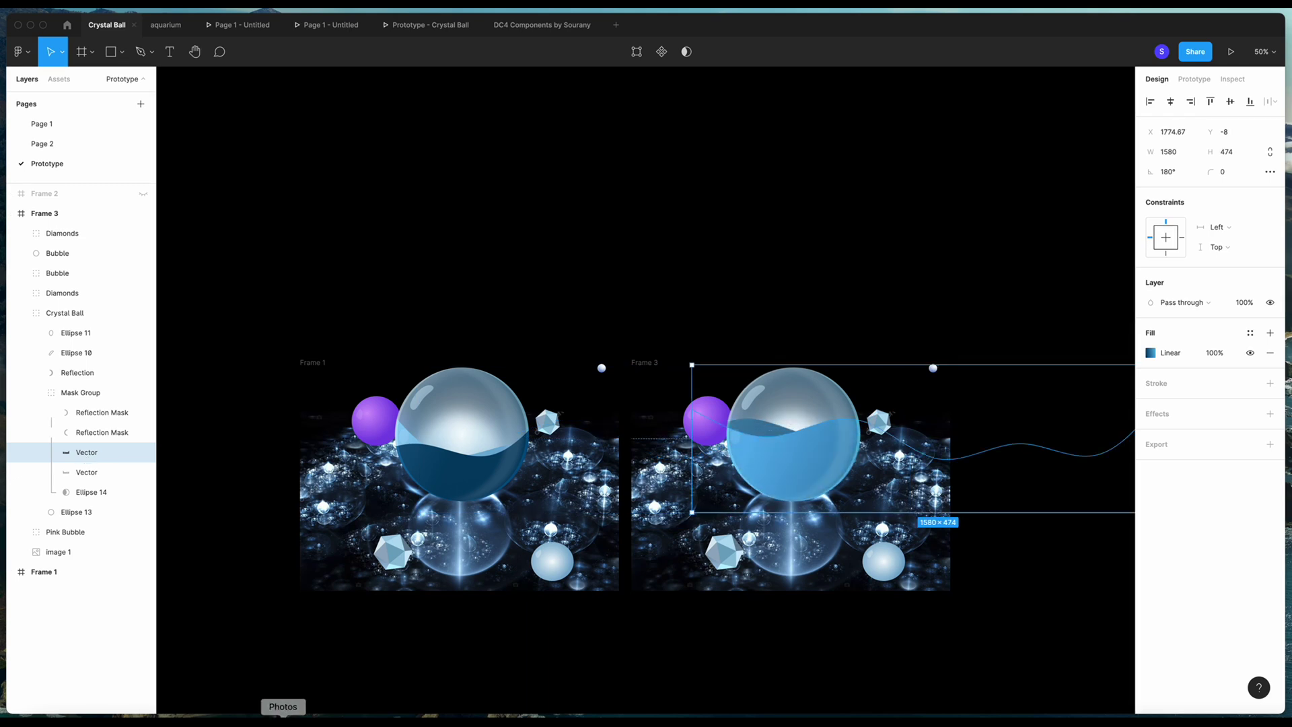
{"action": "left_click", "coordinate": [518, 661]}
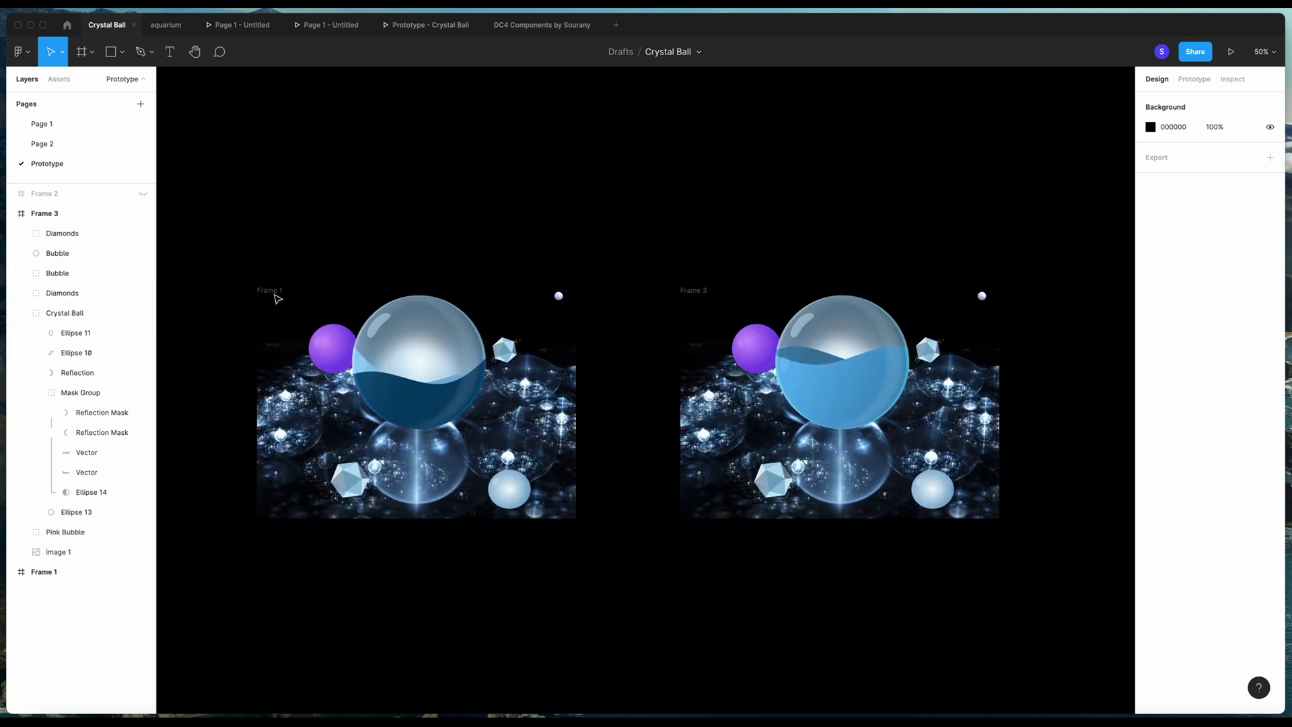
Create a prototype connection from Frame 1 to Frame 3.
{"action": "left_click", "coordinate": [273, 291]}
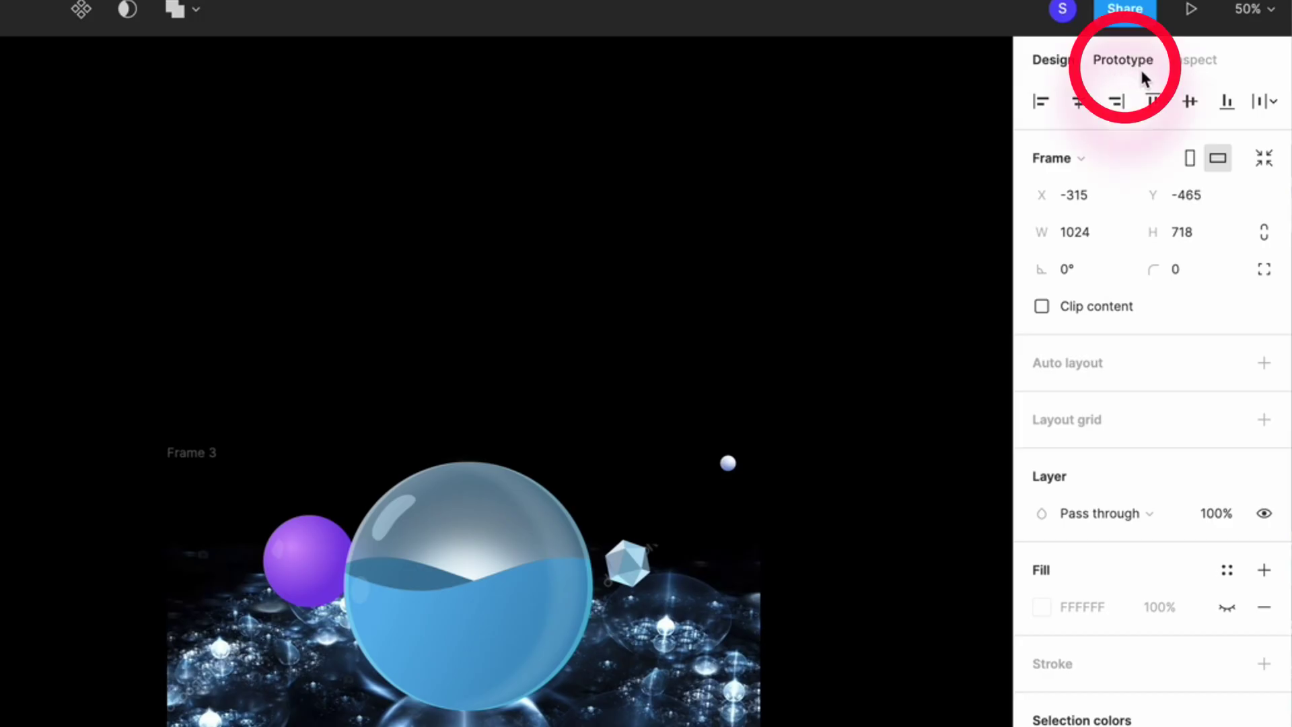
{"action": "left_click", "coordinate": [1124, 60]}
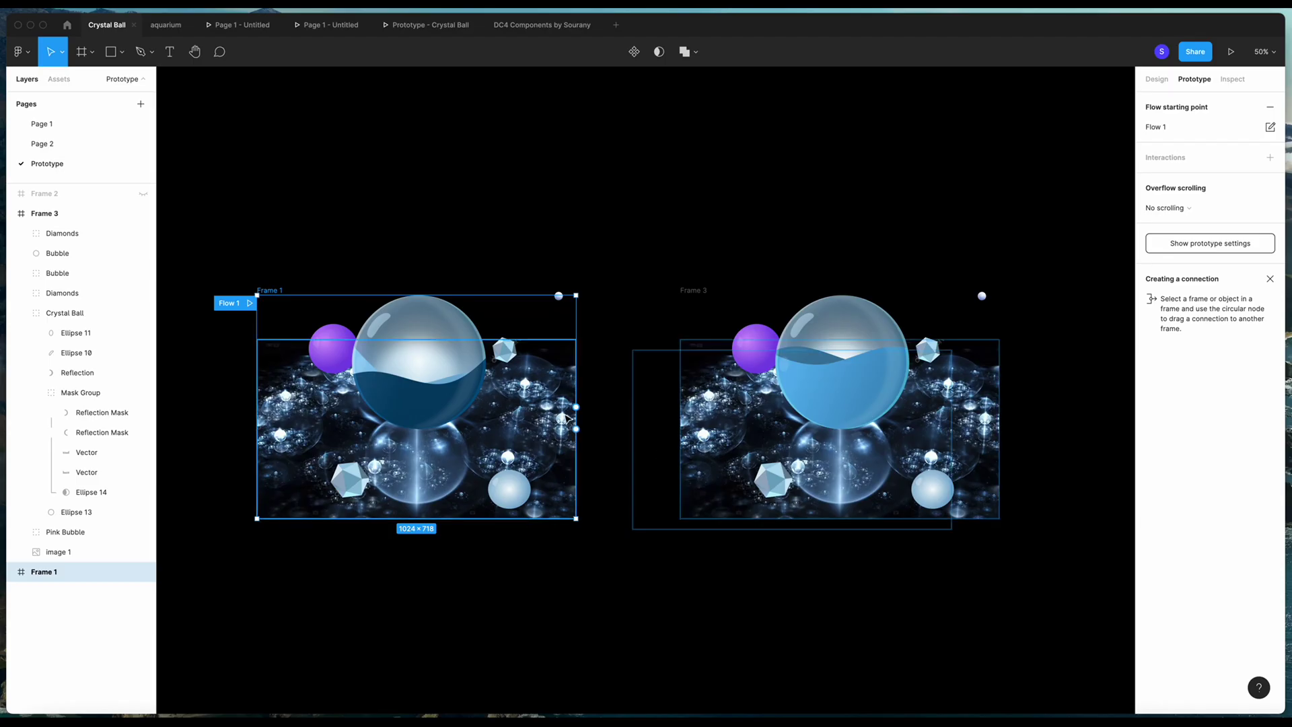
{"action": "left_click", "coordinate": [577, 408]}
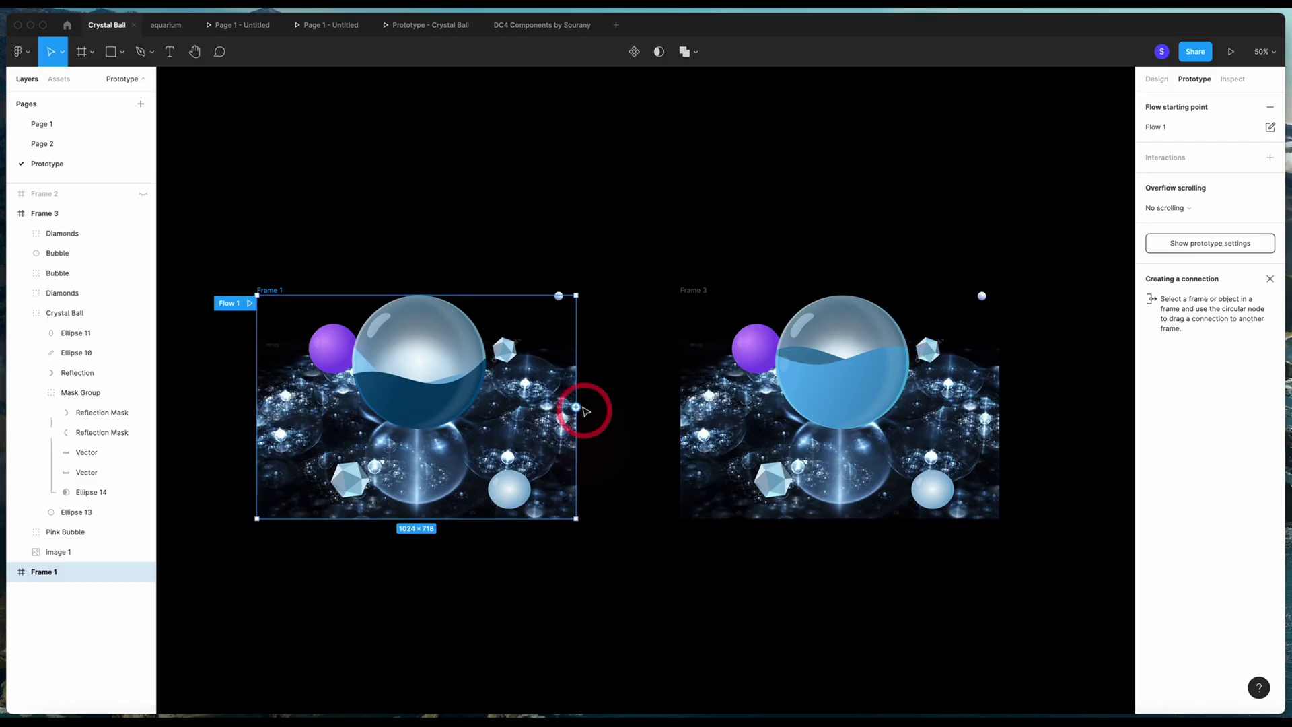
{"action": "key", "text": "shift+0"}
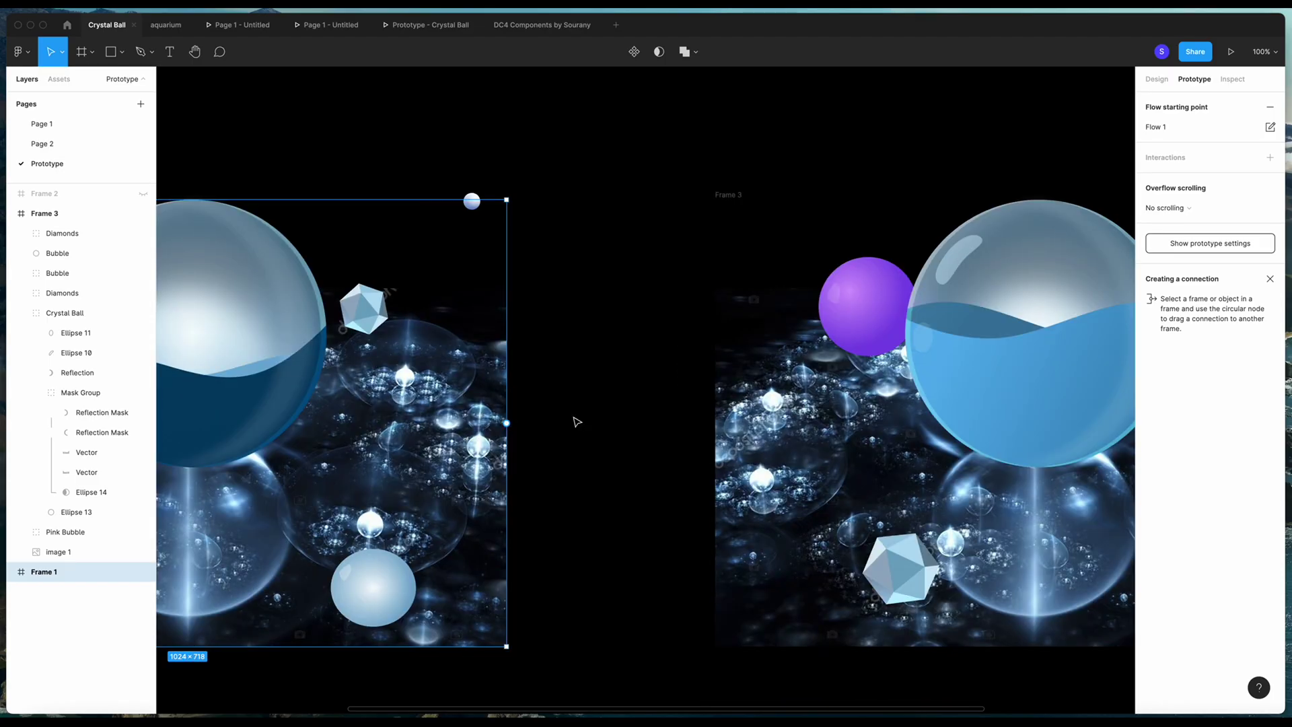
{"action": "left_click_drag", "start_coordinate": [508, 425], "coordinate": [730, 407]}
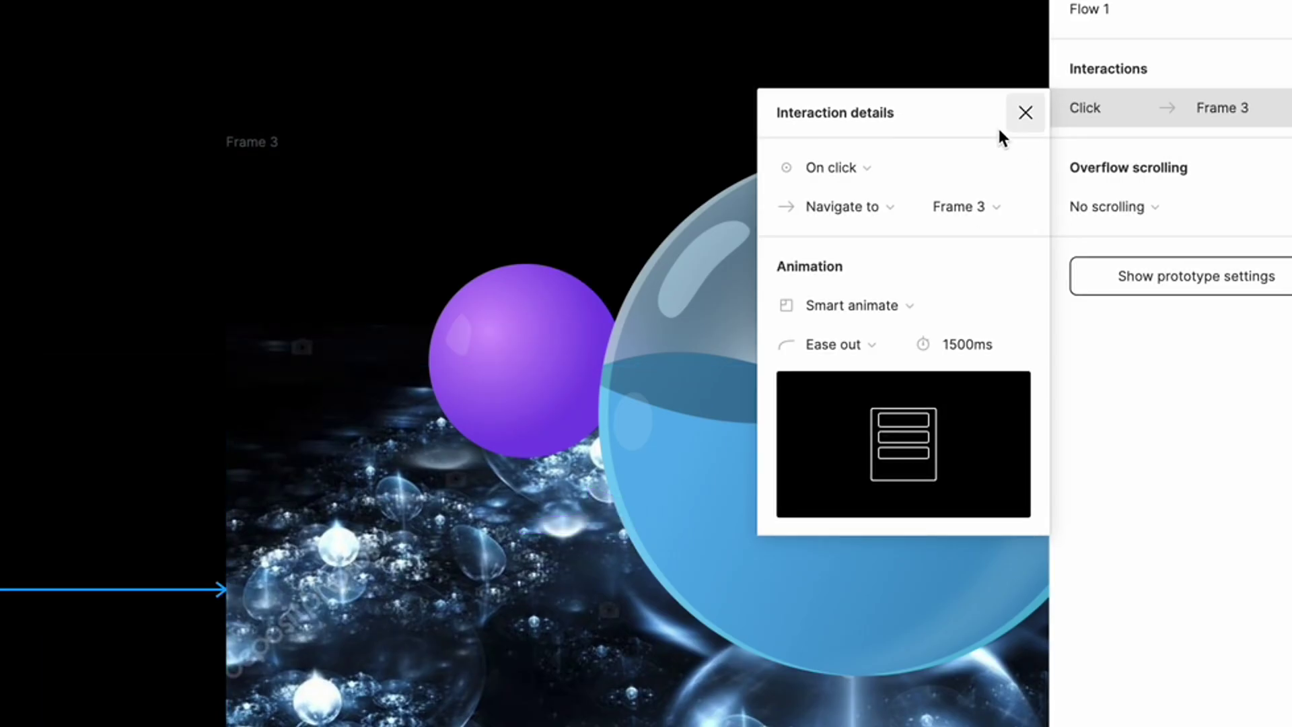
Set the trigger of Frame 1's interaction to After delay with a 1 ms delay.
{"action": "left_click", "coordinate": [856, 168]}
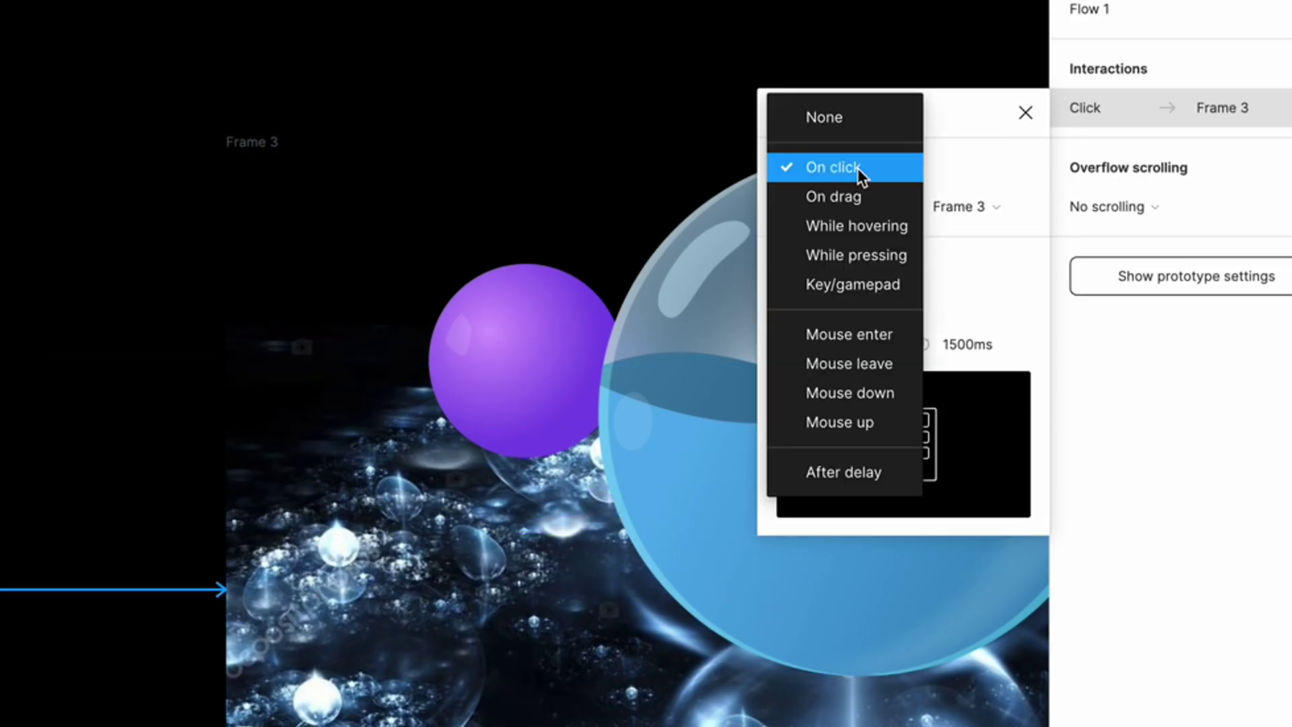
{"action": "left_click", "coordinate": [856, 473]}
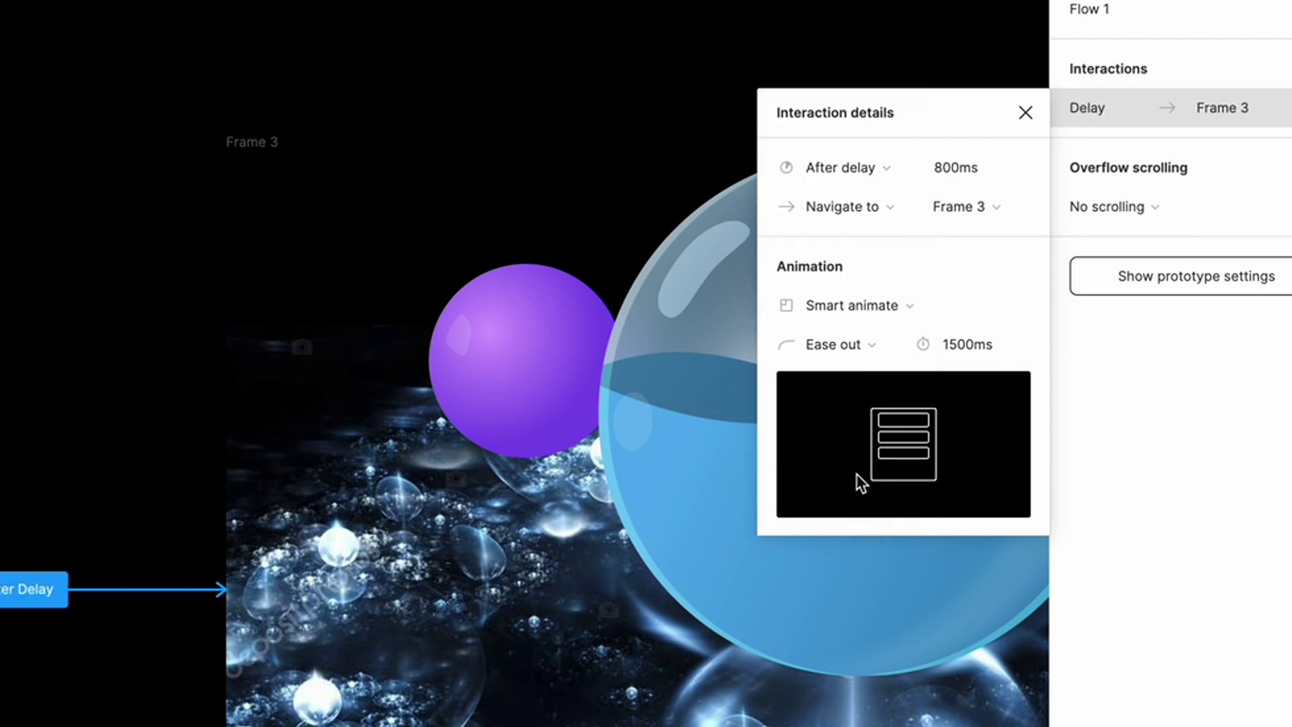
{"action": "left_click", "coordinate": [949, 168]}
{"action": "type", "text": "1"}
{"action": "key", "text": "Return"}
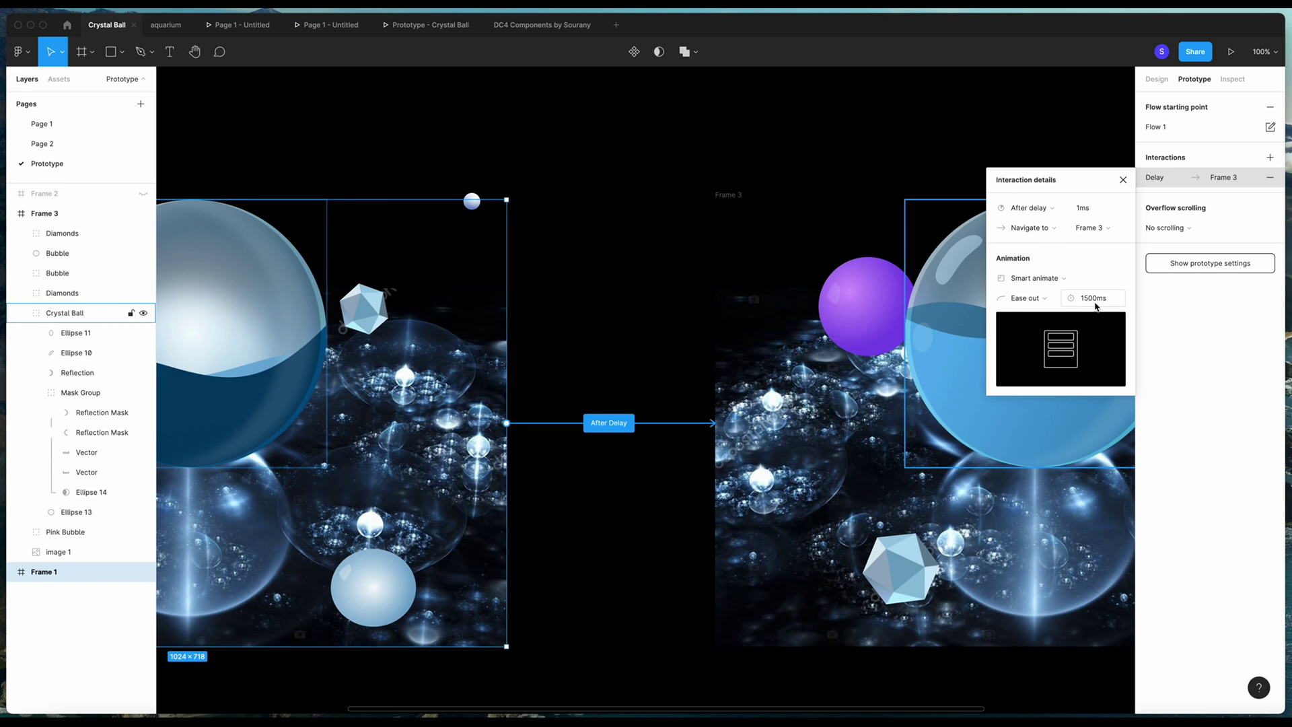
{"action": "left_click", "coordinate": [811, 141]}
Create a return prototype connection from Frame 3 back to Frame 1.
{"action": "left_click", "coordinate": [735, 189]}
{"action": "key", "text": "super+minus"}
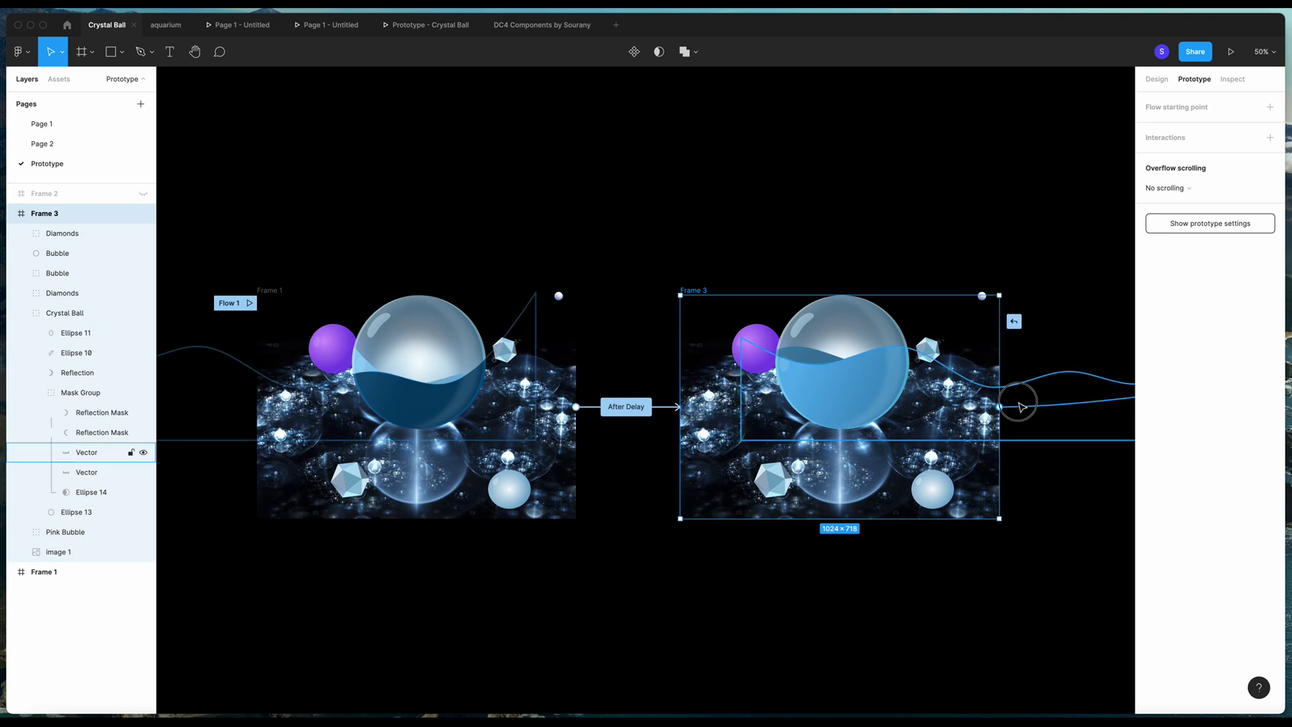
{"action": "left_click_drag", "start_coordinate": [982, 295], "coordinate": [580, 309]}
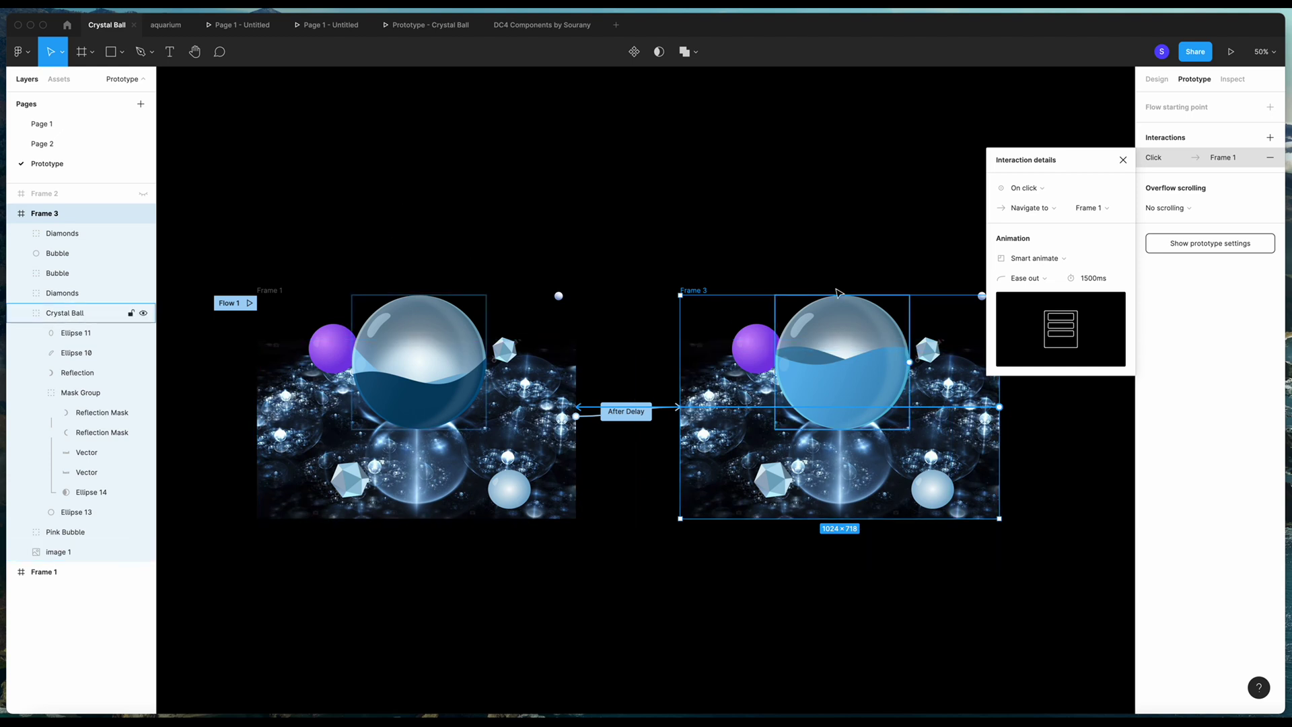
Set the trigger of Frame 3's interaction to After delay with a 1 ms delay.
{"action": "left_click", "coordinate": [1060, 189]}
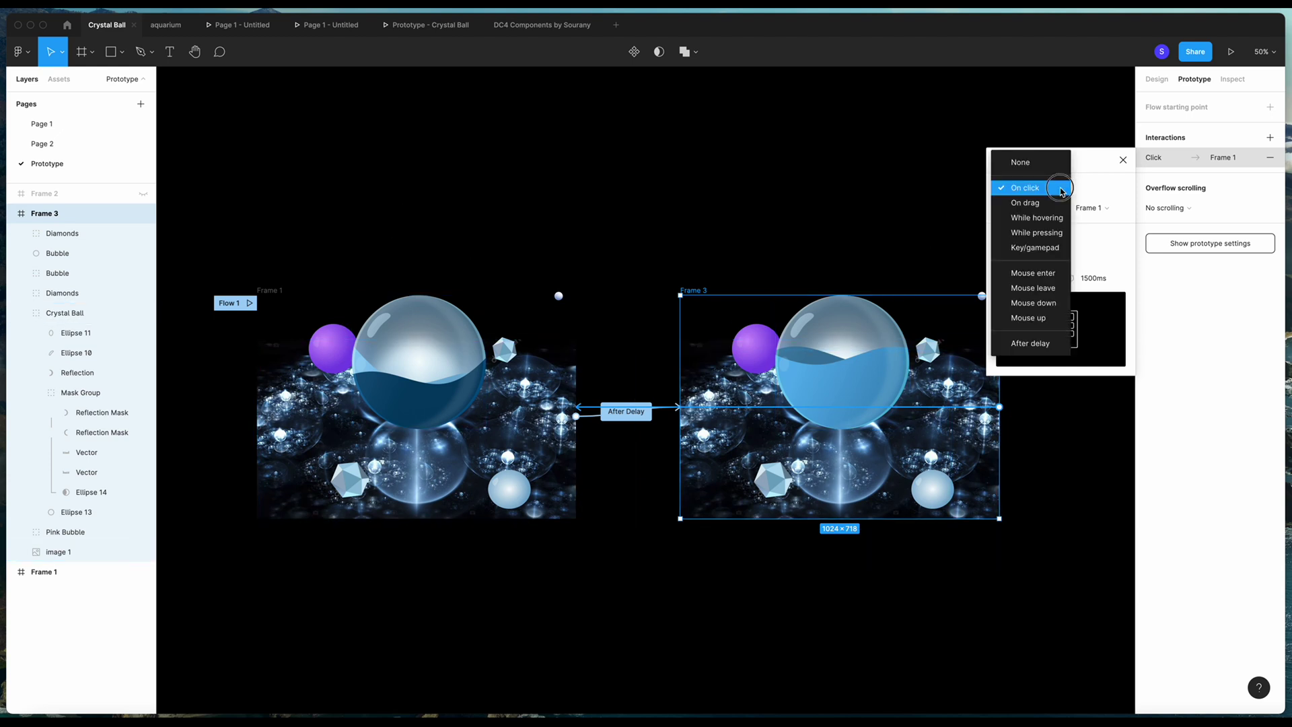
{"action": "left_click", "coordinate": [1031, 344]}
{"action": "left_click", "coordinate": [1098, 191]}
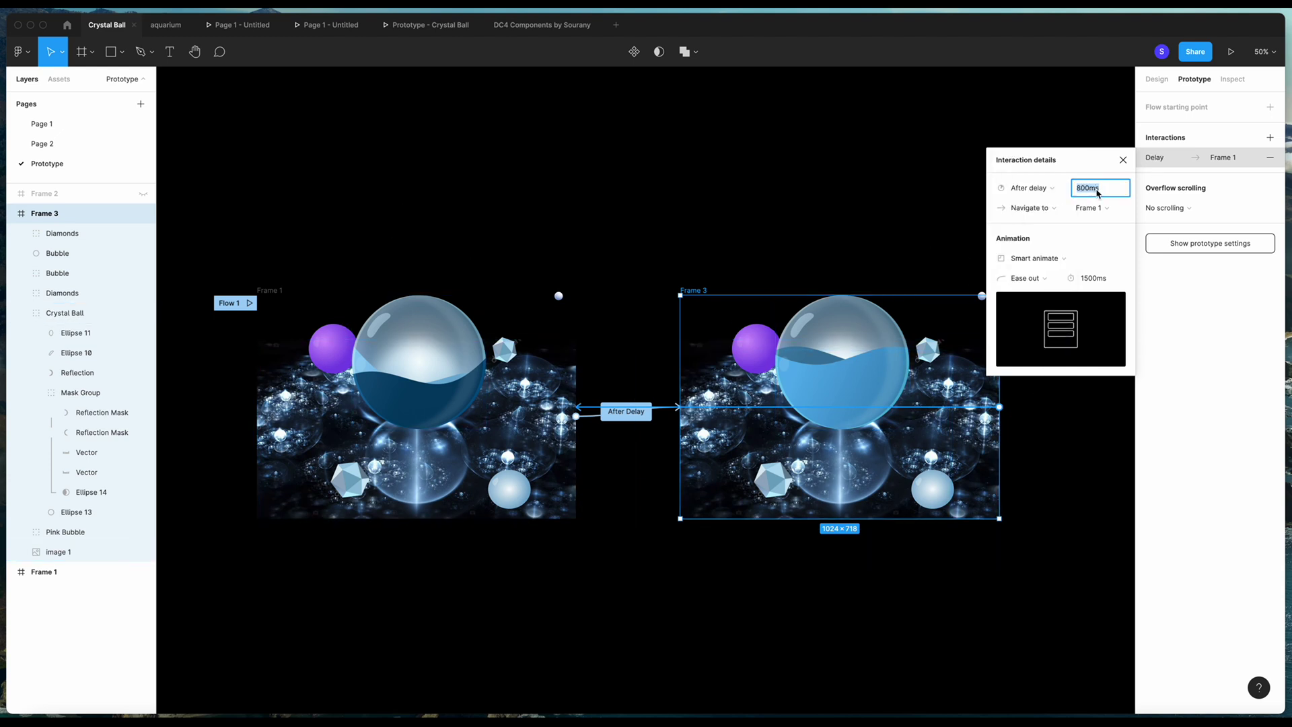
{"action": "type", "text": "1"}
{"action": "key", "text": "Return"}
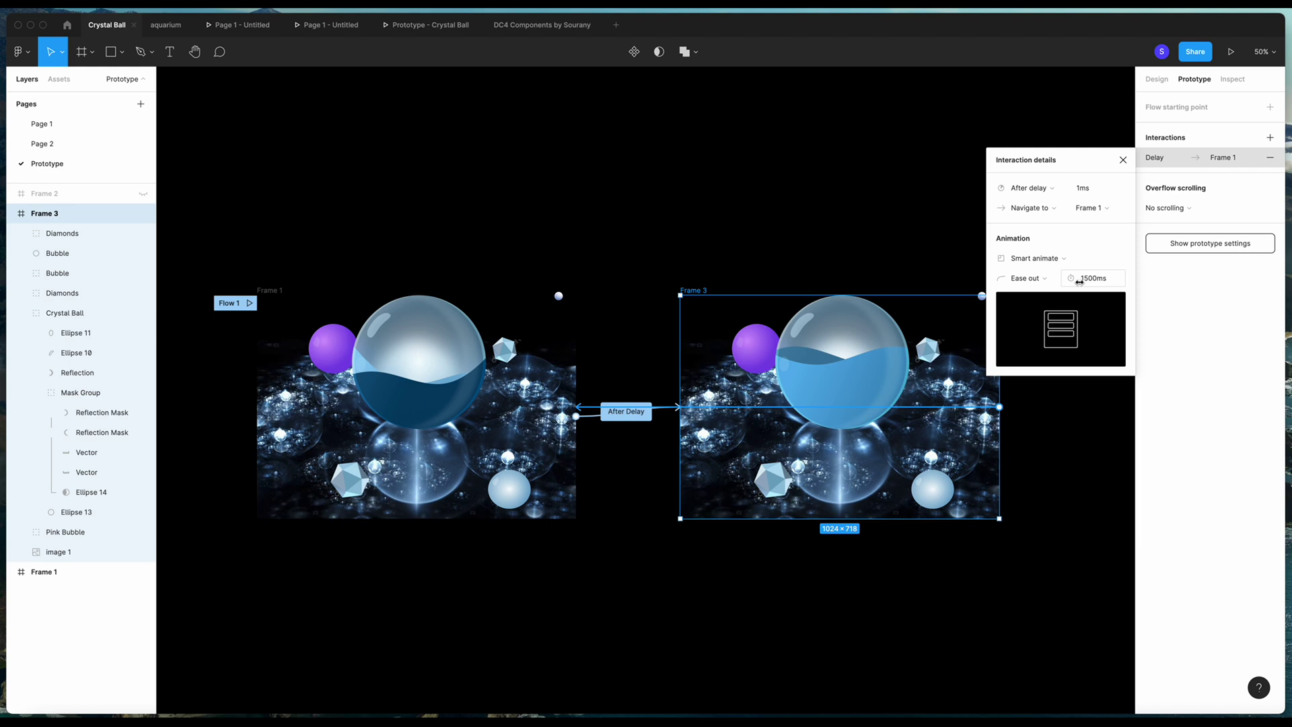
{"action": "left_click", "coordinate": [1123, 160]}
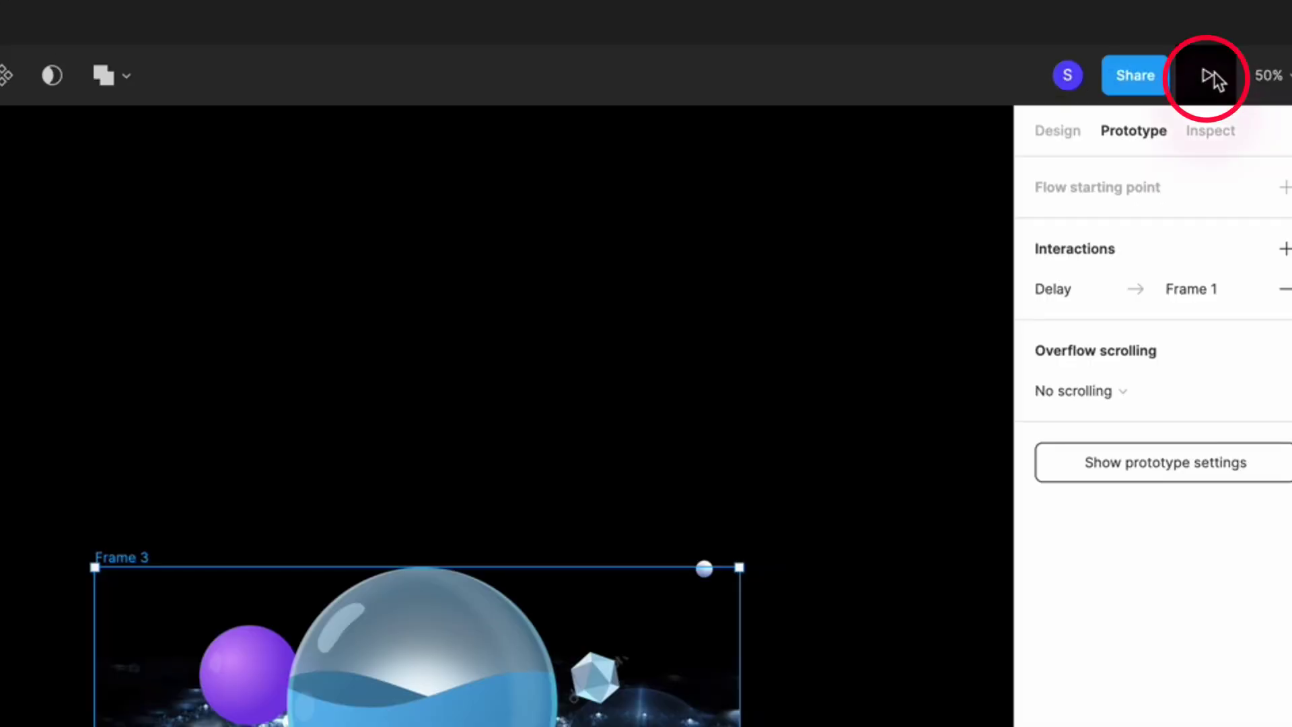
Play the prototype to check the wave animation inside the crystal ball.
{"action": "left_click", "coordinate": [1216, 79]}
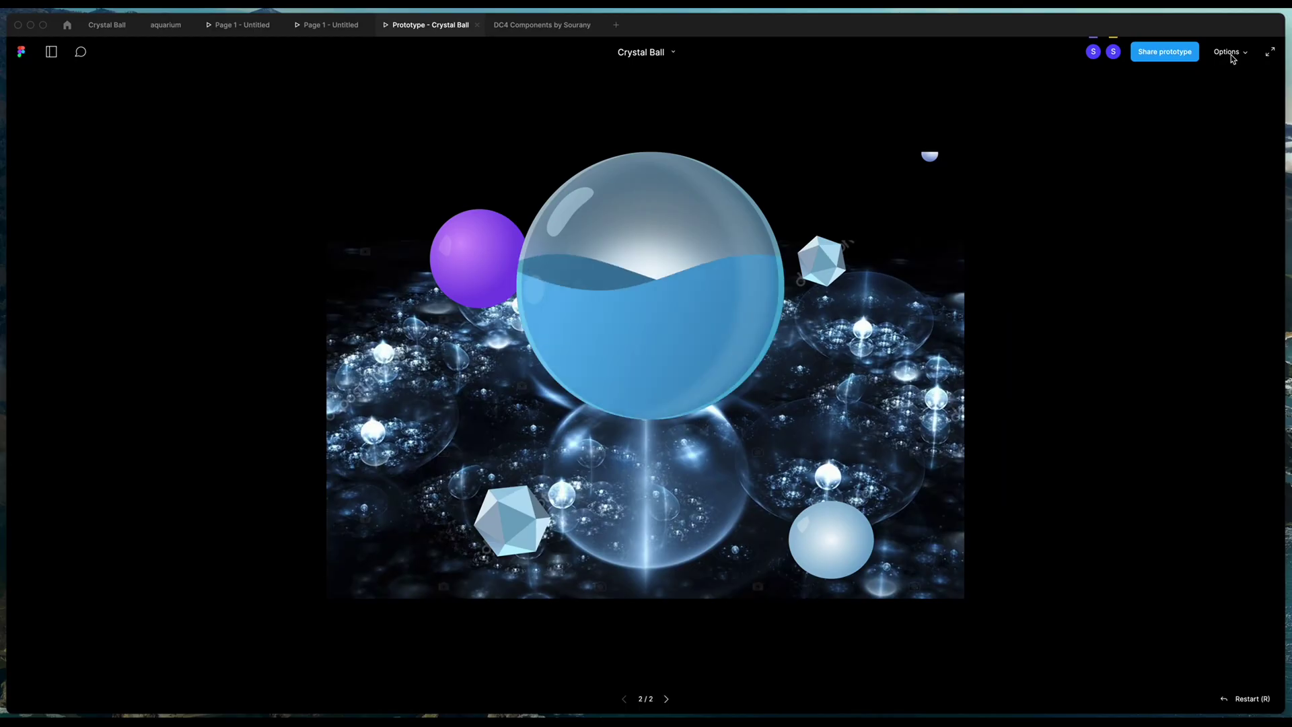